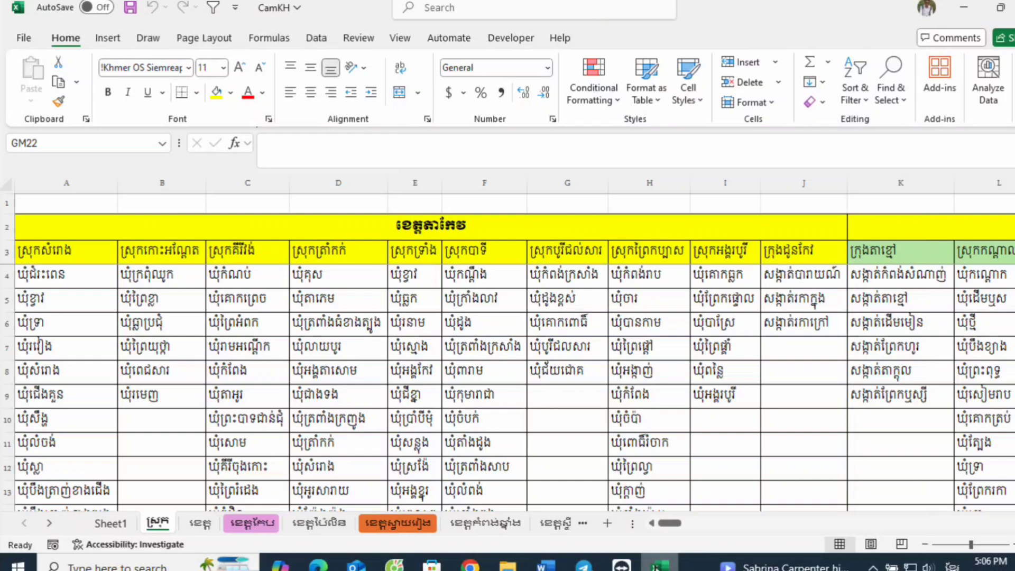
Step: In File Explorer on drive E:, open the កំណើត ច្បាប់ដើម 2025 workbook from អត្រានុកូលដ្ឋាន > ២០២៥ > កំណើត 2025
{"action": "mouse_move", "coordinate": [656, 568]}
{"action": "left_click", "coordinate": [507, 565]}
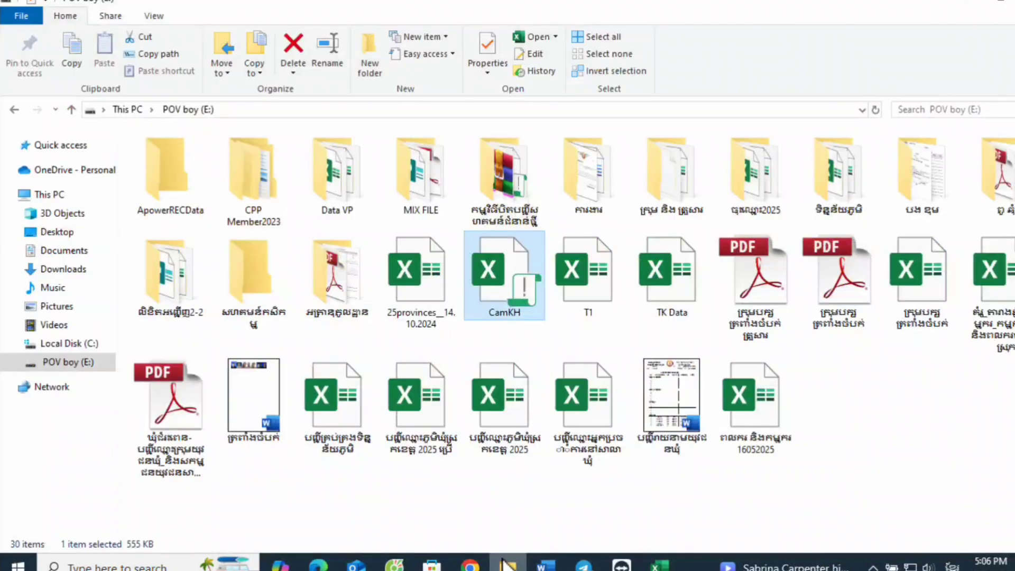
{"action": "double_click", "coordinate": [319, 280]}
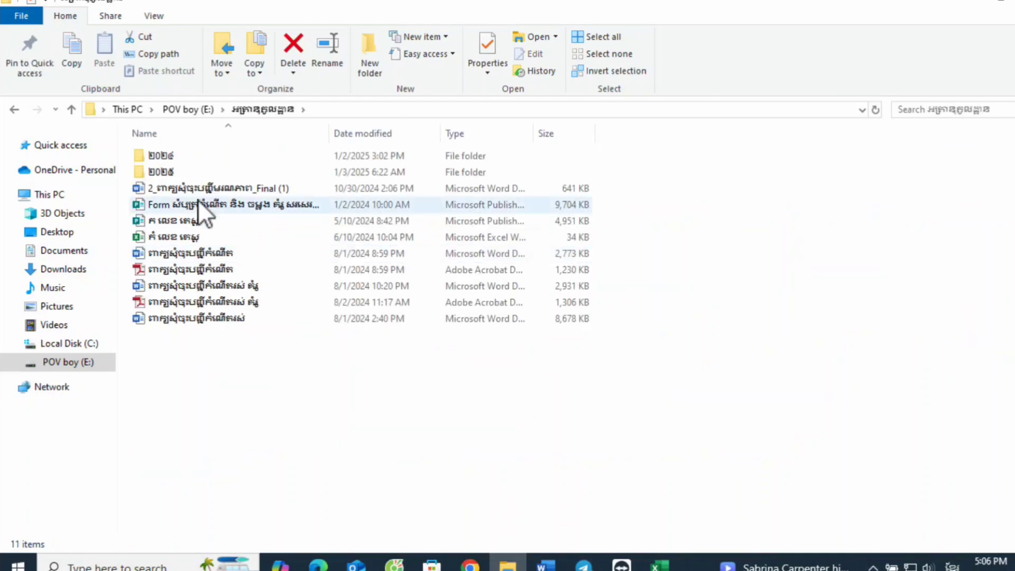
{"action": "double_click", "coordinate": [208, 173]}
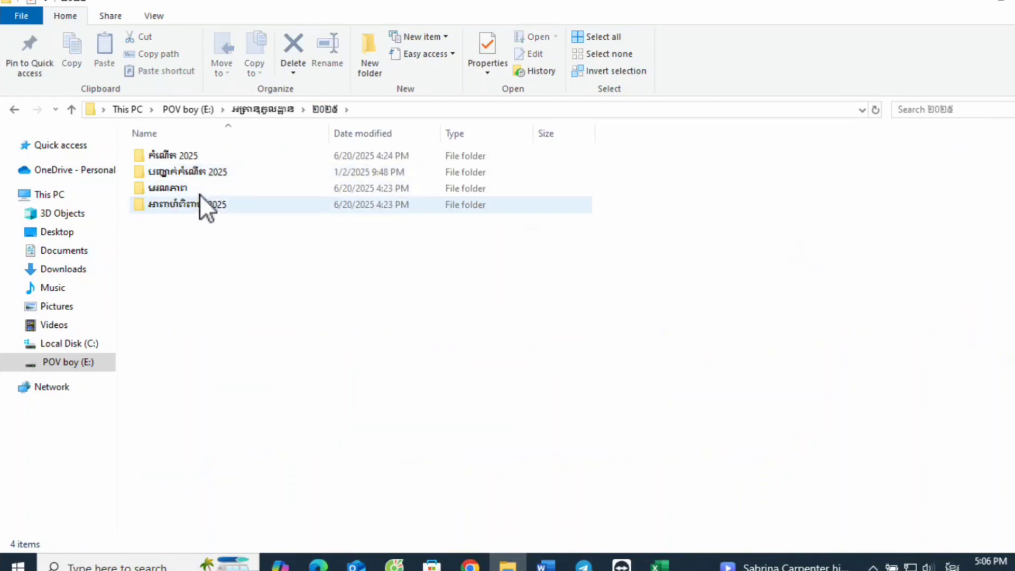
{"action": "left_click", "coordinate": [228, 156]}
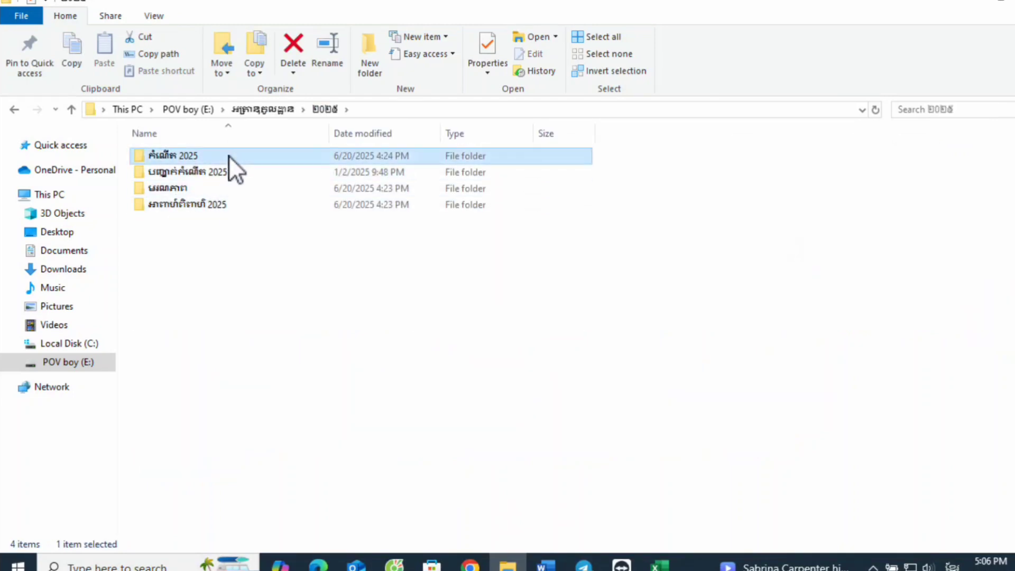
{"action": "double_click", "coordinate": [228, 156]}
{"action": "double_click", "coordinate": [258, 193]}
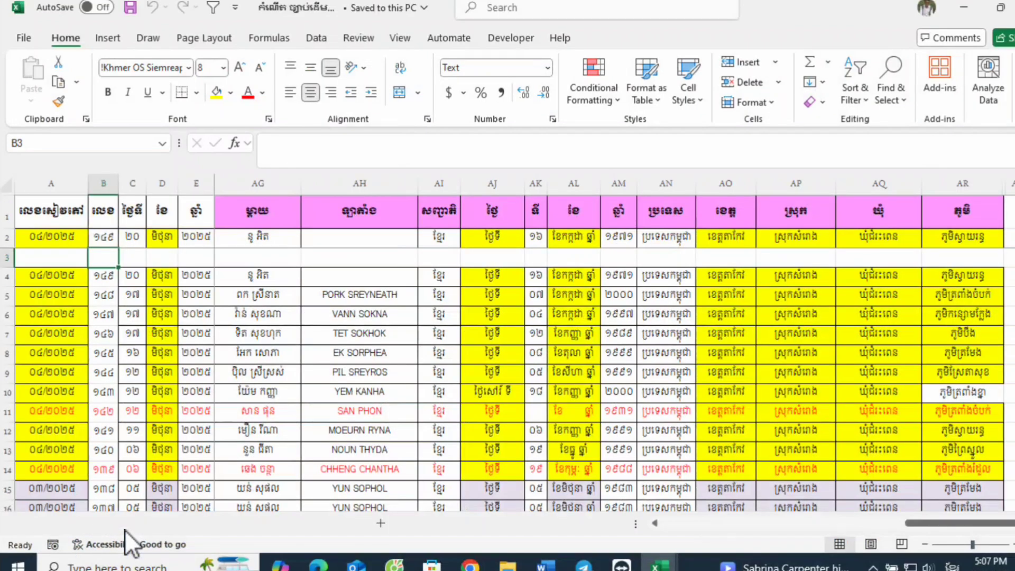
Step: Examine the rows and columns of the កំណើត sheet, including the parents' address columns
{"action": "scroll", "coordinate": [312, 347], "scroll_direction": "down", "scroll_amount": 3}
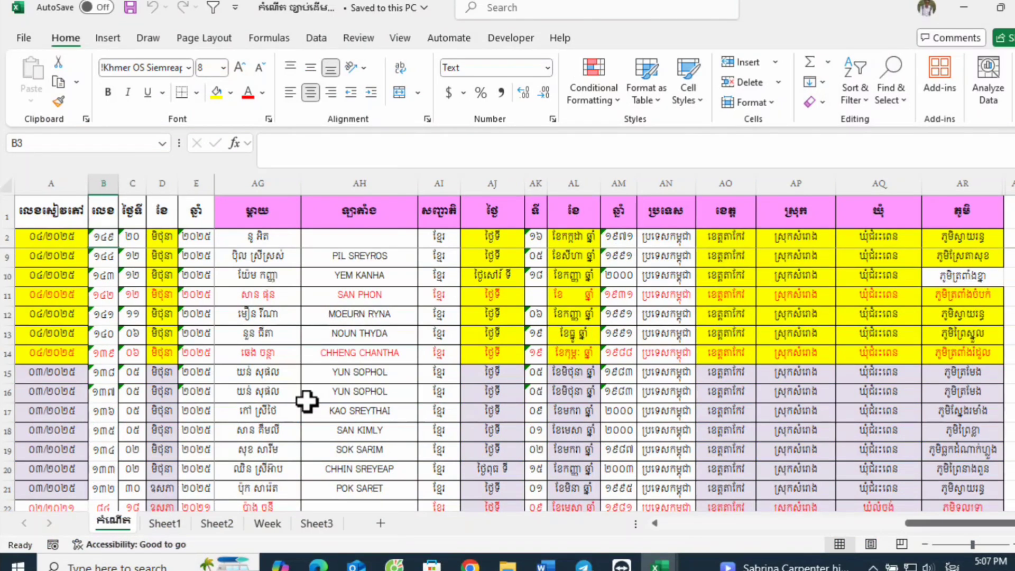
{"action": "scroll", "coordinate": [315, 385], "scroll_direction": "up", "scroll_amount": 3}
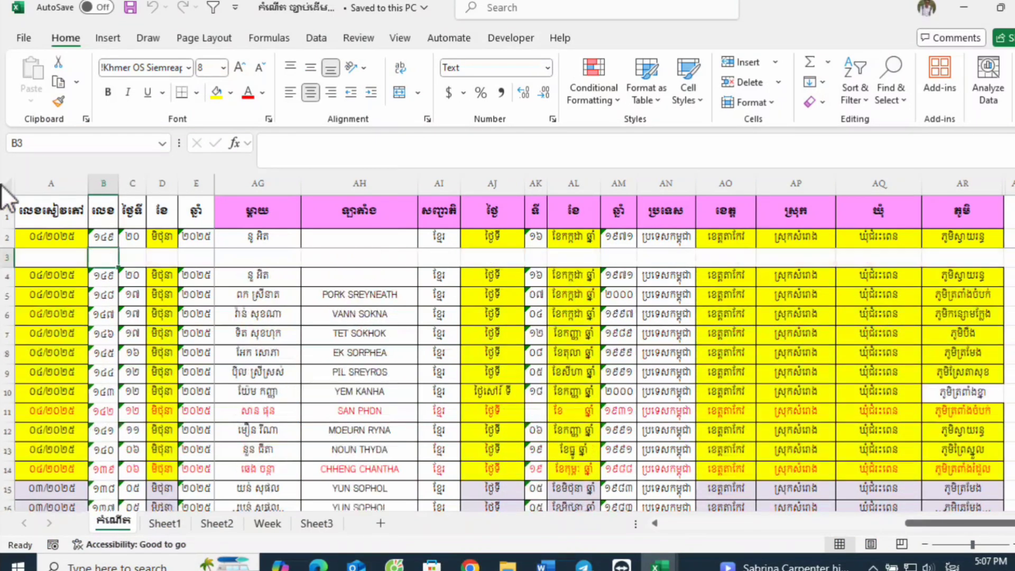
{"action": "left_click", "coordinate": [8, 187]}
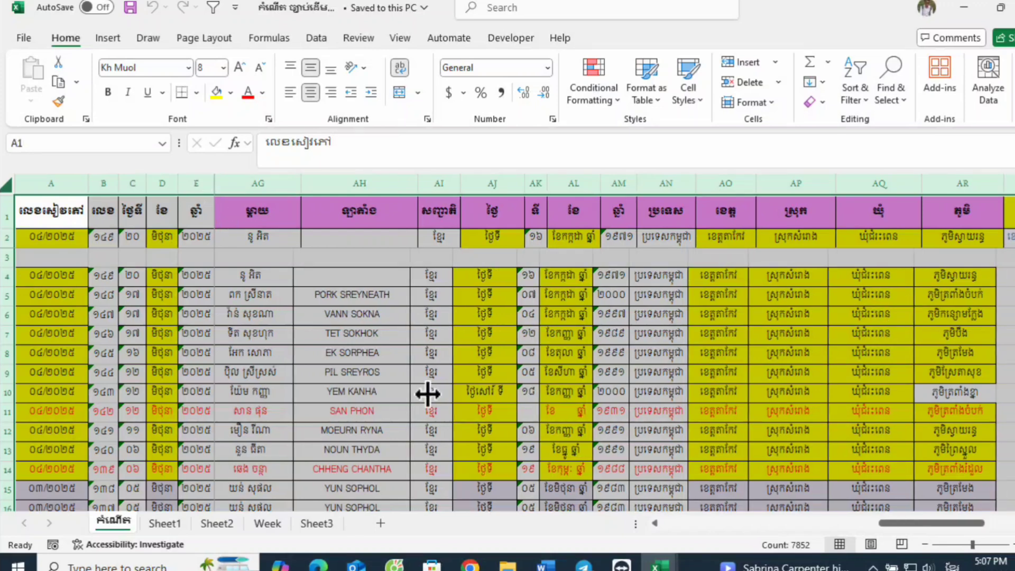
{"action": "scroll", "coordinate": [894, 523], "scroll_direction": "down", "scroll_amount": 3}
{"action": "scroll", "coordinate": [807, 328], "scroll_direction": "down", "scroll_amount": 1}
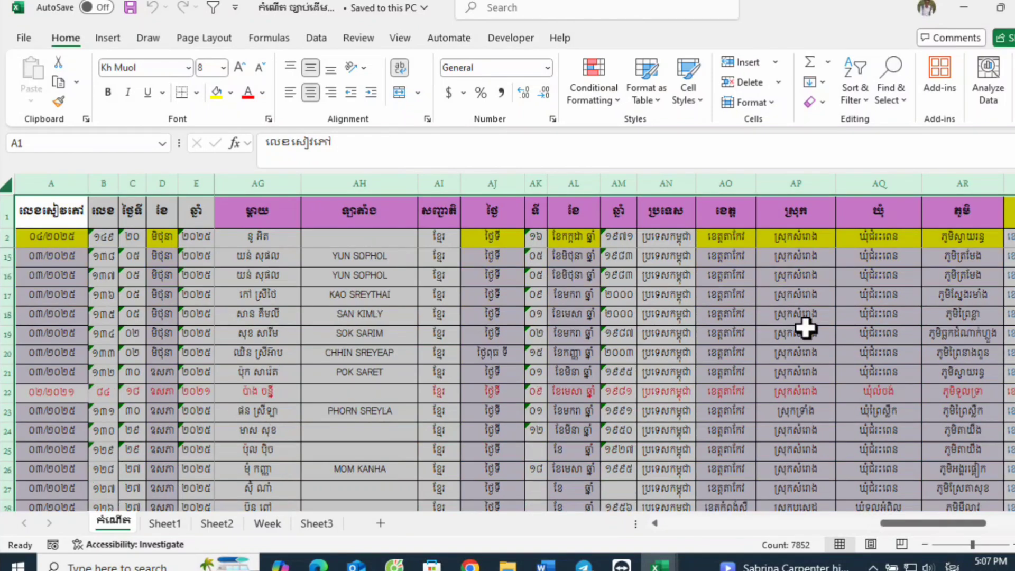
{"action": "scroll", "coordinate": [795, 315], "scroll_direction": "up", "scroll_amount": 4}
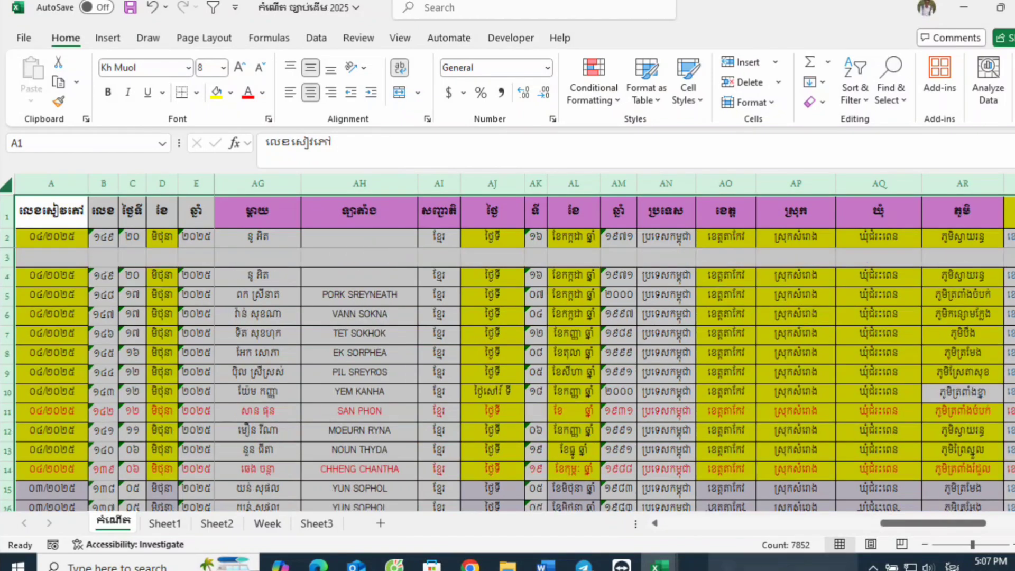
{"action": "left_click_drag", "start_coordinate": [986, 522], "coordinate": [1006, 523]}
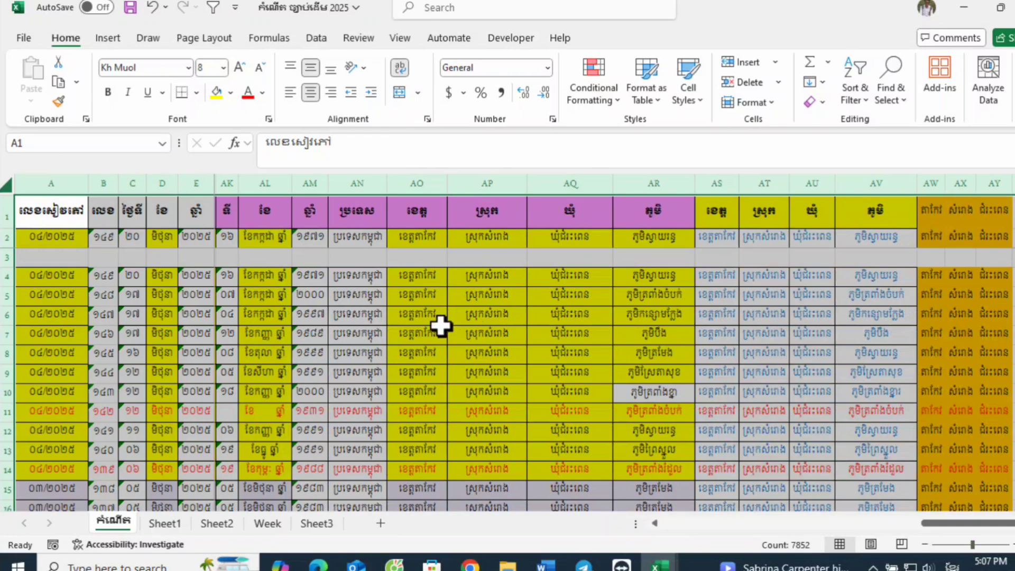
{"action": "scroll", "coordinate": [439, 327], "scroll_direction": "down", "scroll_amount": 8}
{"action": "scroll", "coordinate": [436, 324], "scroll_direction": "up", "scroll_amount": 8}
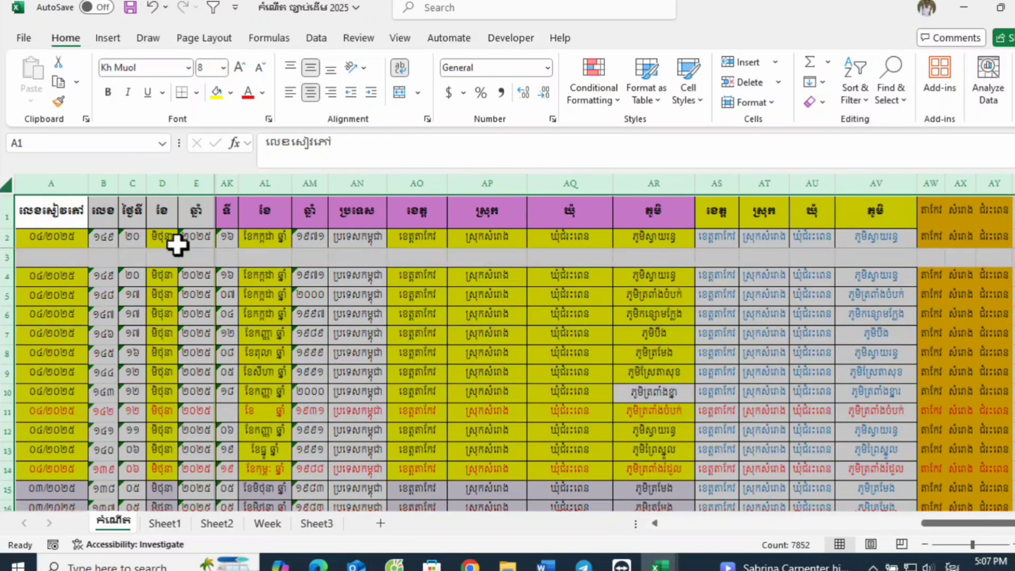
{"action": "left_click", "coordinate": [87, 260]}
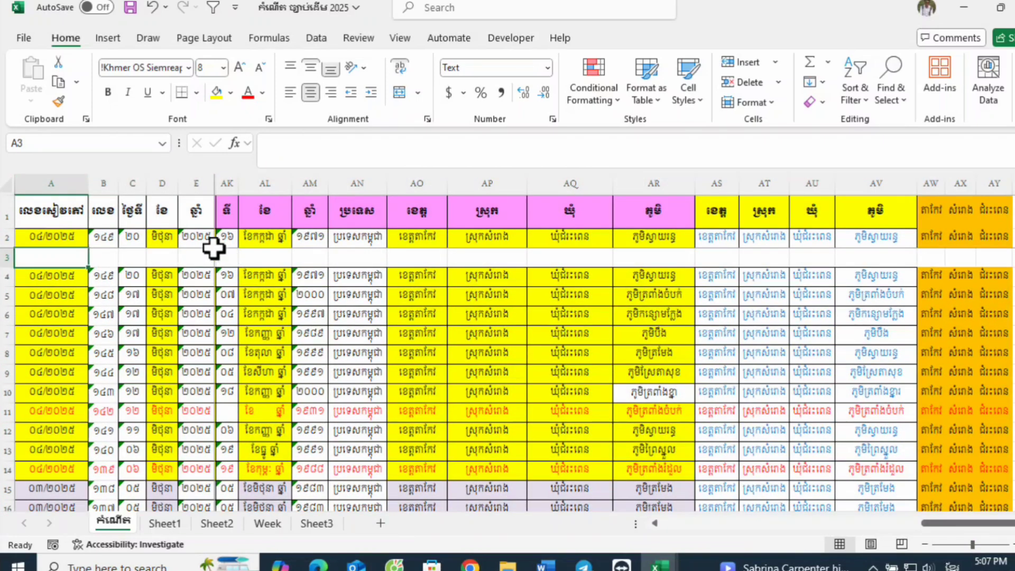
{"action": "left_click", "coordinate": [156, 256]}
{"action": "left_click", "coordinate": [133, 257]}
{"action": "left_click", "coordinate": [93, 257]}
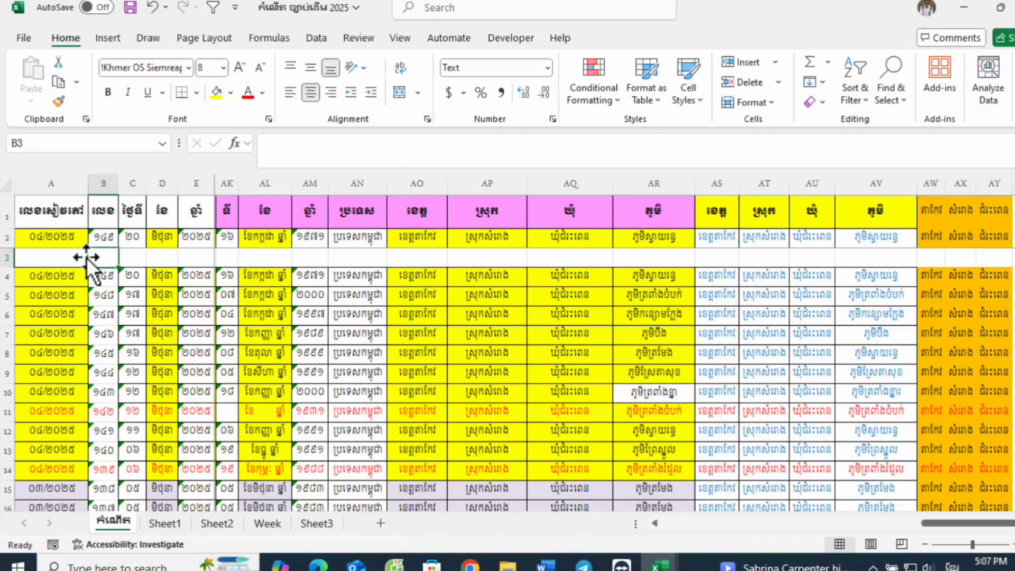
{"action": "left_click", "coordinate": [79, 257]}
{"action": "left_click", "coordinate": [129, 257]}
{"action": "left_click", "coordinate": [101, 262]}
{"action": "left_click", "coordinate": [140, 259]}
{"action": "left_click", "coordinate": [154, 257]}
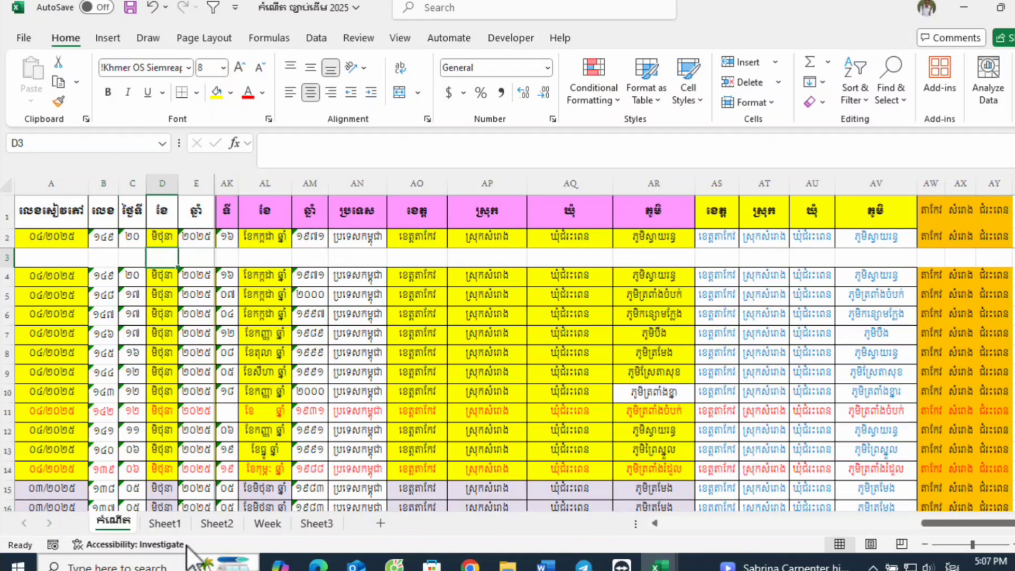
{"action": "left_click", "coordinate": [160, 520]}
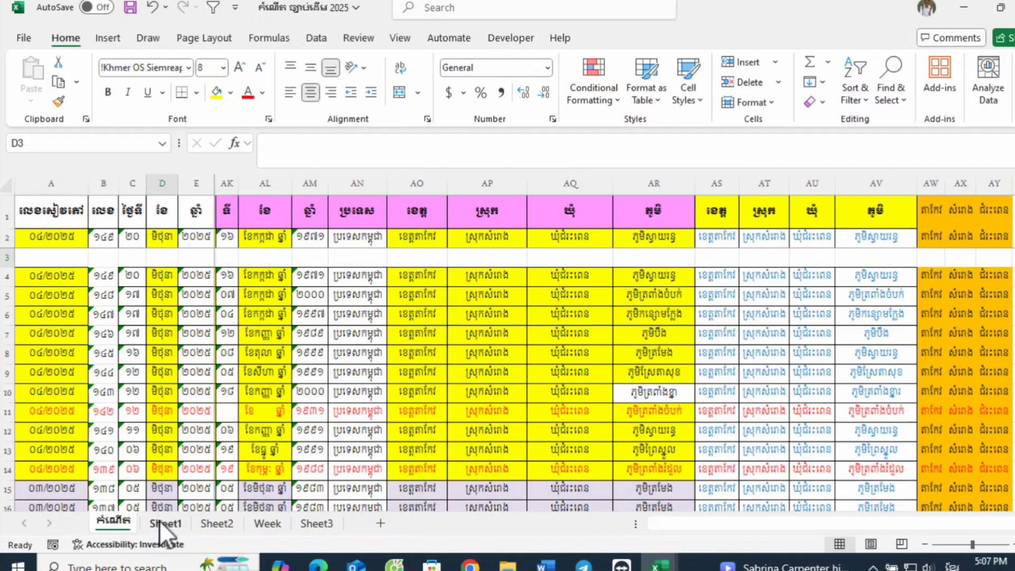
{"action": "left_click", "coordinate": [110, 525]}
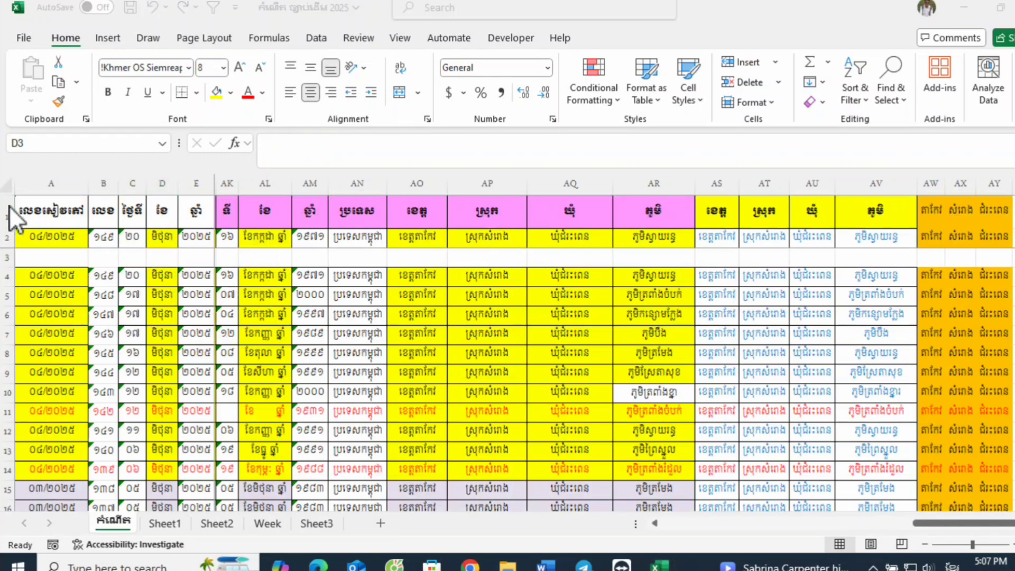
Step: Copy the entire header row 1 of the កំណើត sheet
{"action": "left_click", "coordinate": [228, 211]}
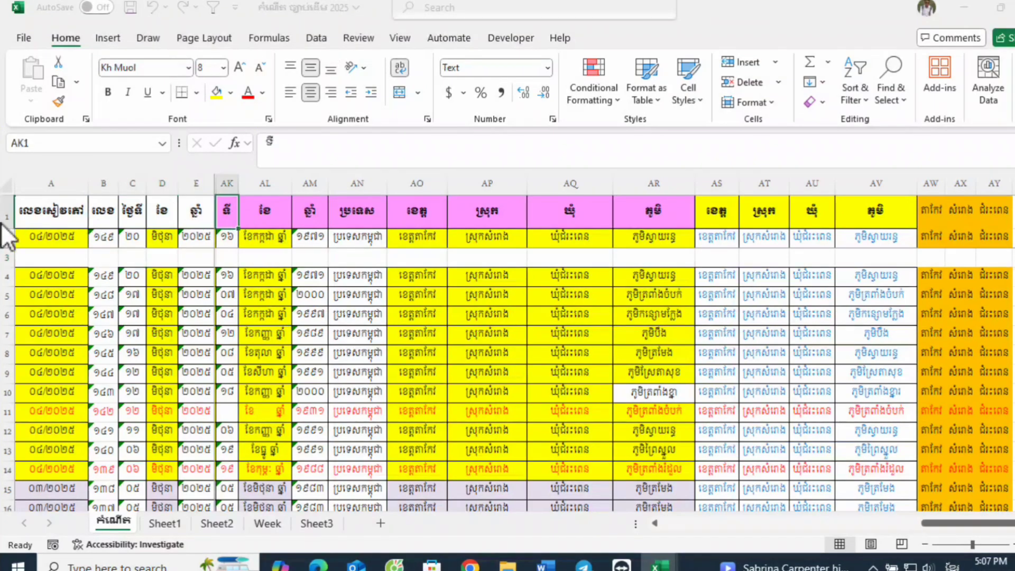
{"action": "left_click", "coordinate": [2, 211]}
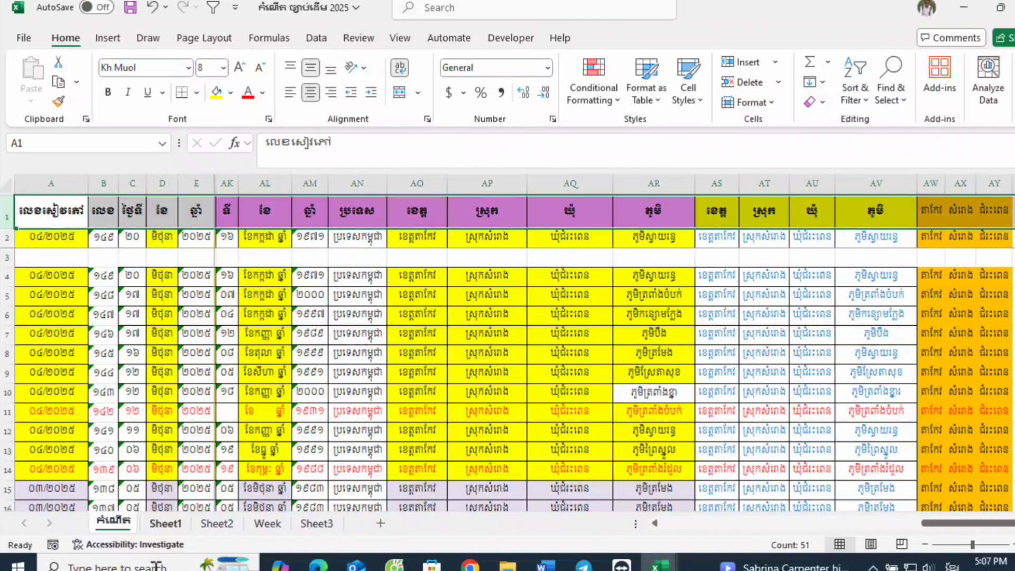
{"action": "left_click", "coordinate": [159, 525]}
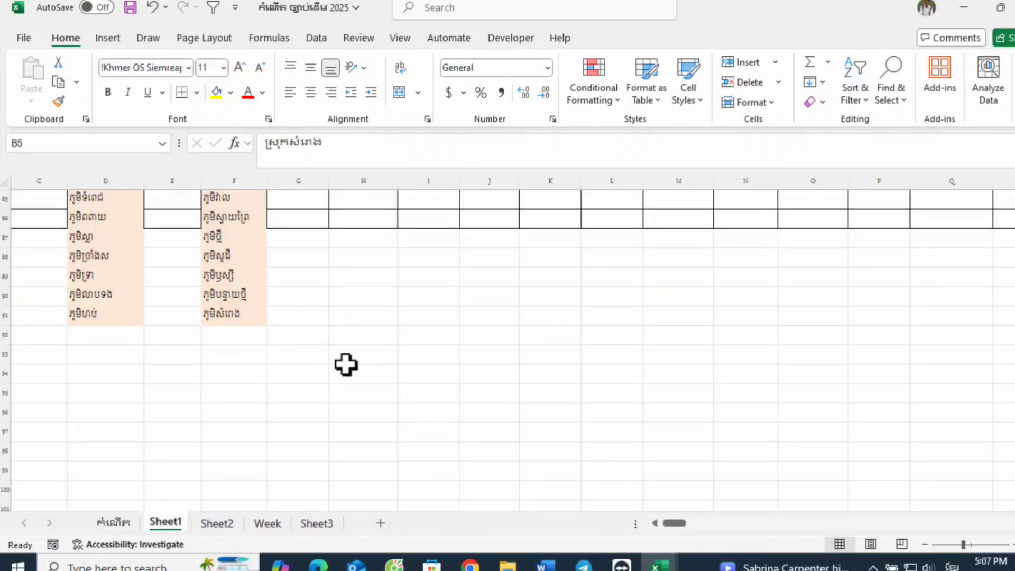
{"action": "scroll", "coordinate": [335, 355], "scroll_direction": "up", "scroll_amount": 1}
{"action": "scroll", "coordinate": [309, 367], "scroll_direction": "up", "scroll_amount": 1}
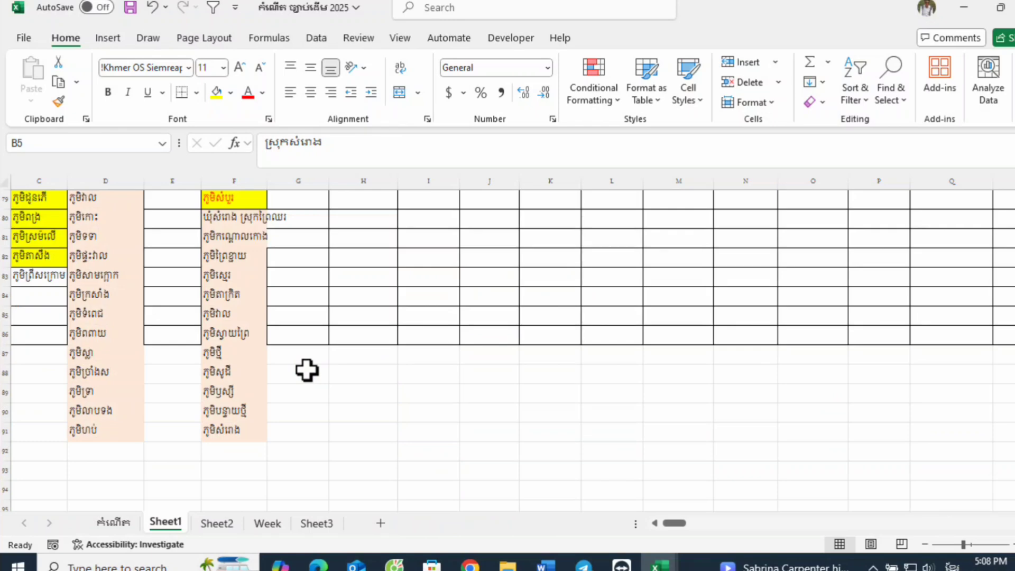
{"action": "left_click", "coordinate": [114, 523]}
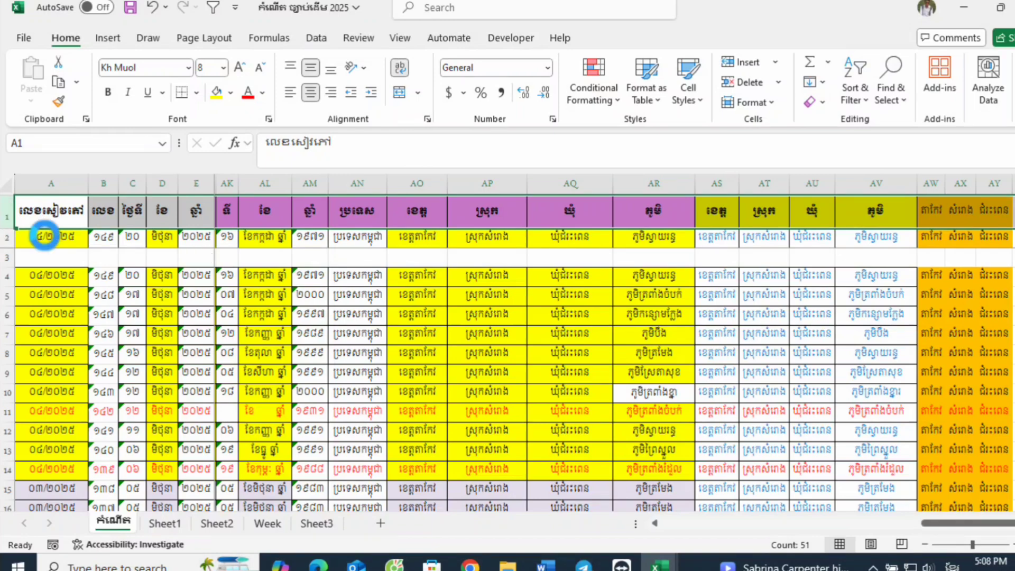
{"action": "key", "text": "ctrl+c"}
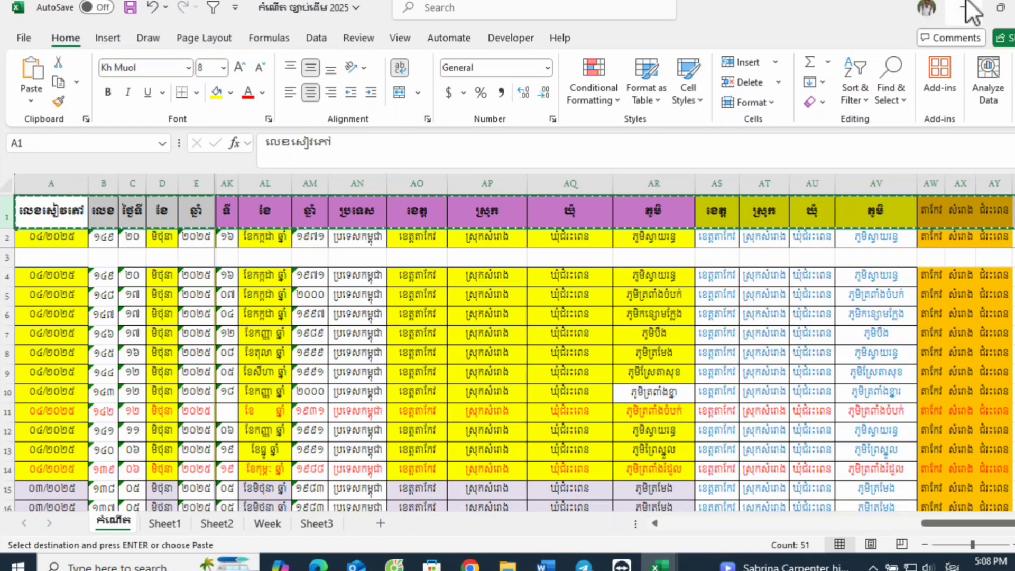
Step: Switch to the CamKH workbook and paste the copied header row with its formatting at cell A1 of Sheet1
{"action": "left_click", "coordinate": [965, 6]}
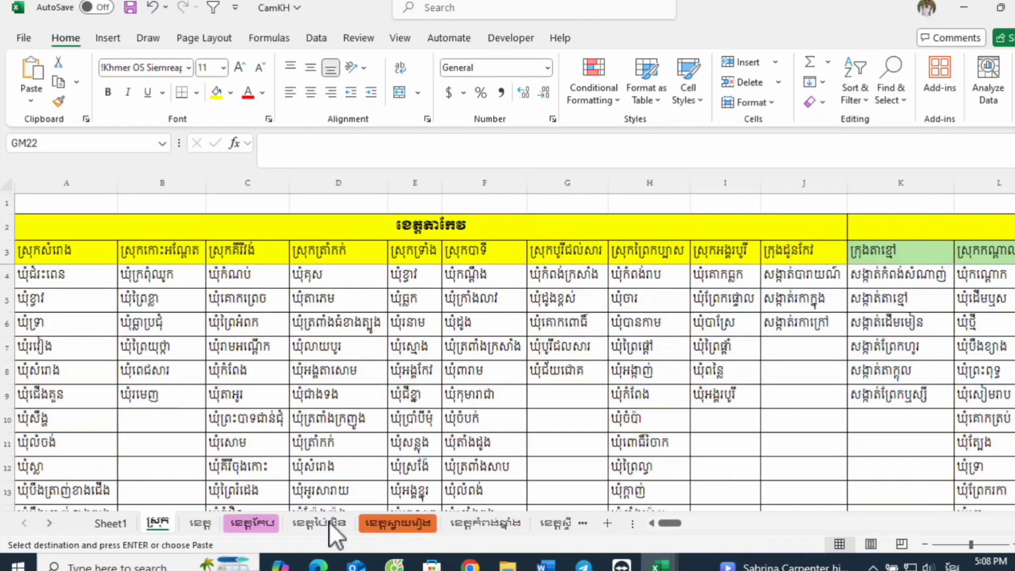
{"action": "left_click", "coordinate": [100, 524]}
{"action": "left_click", "coordinate": [29, 207]}
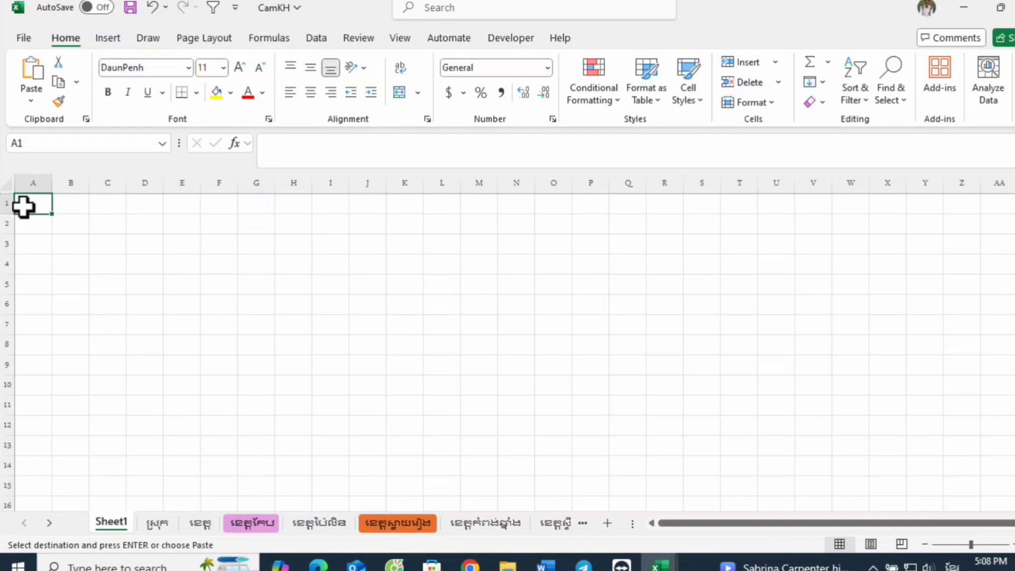
{"action": "right_click", "coordinate": [24, 206]}
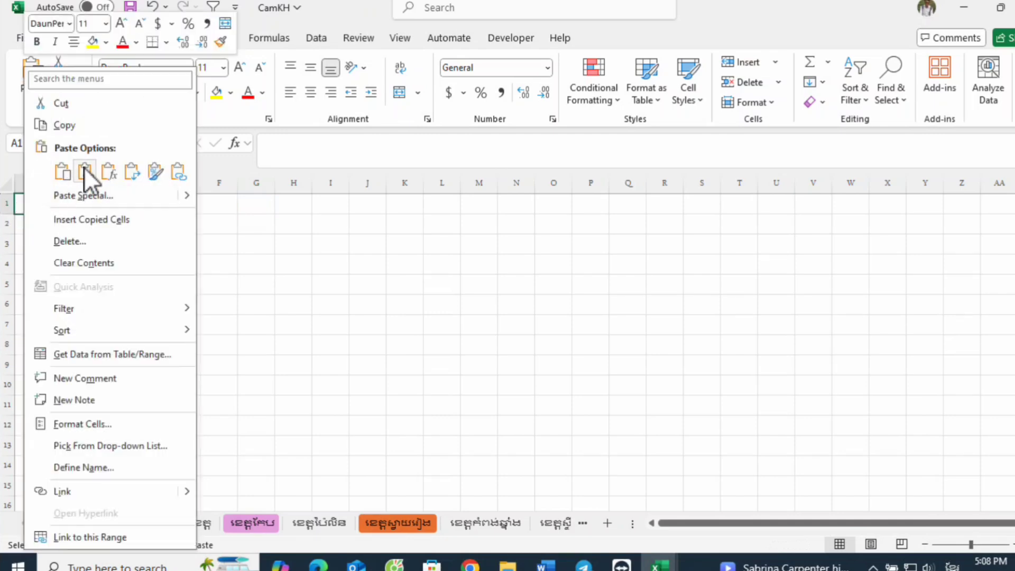
{"action": "left_click", "coordinate": [65, 172]}
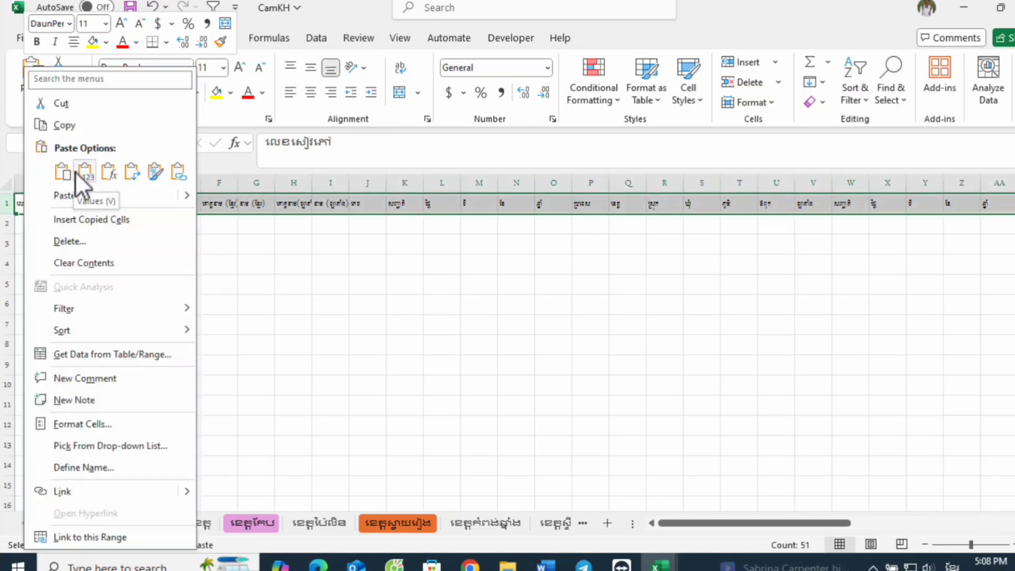
{"action": "left_click", "coordinate": [65, 173]}
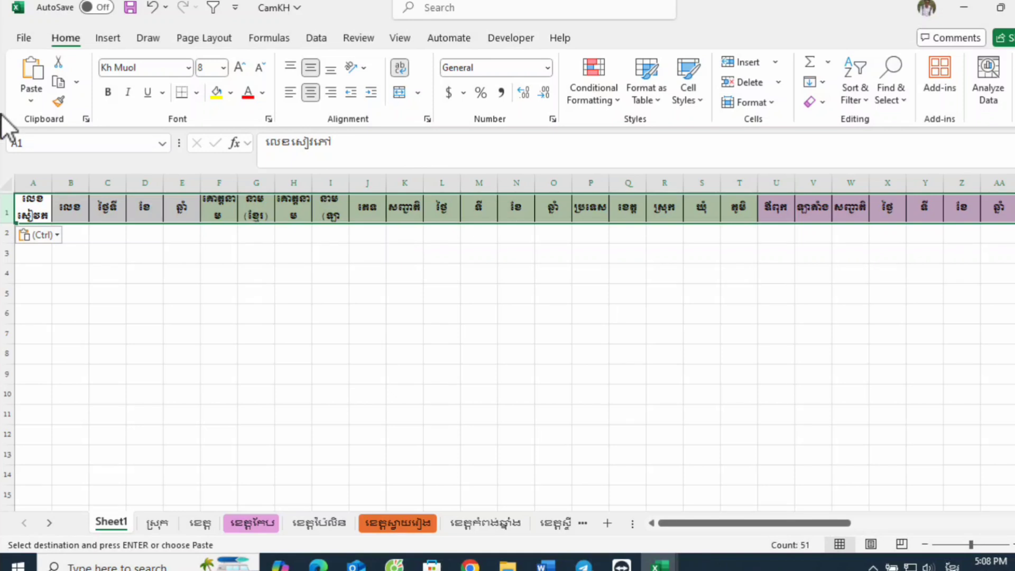
Step: Give all columns of Sheet1 one uniform width that fits the column A header on a single line
{"action": "left_click", "coordinate": [7, 182]}
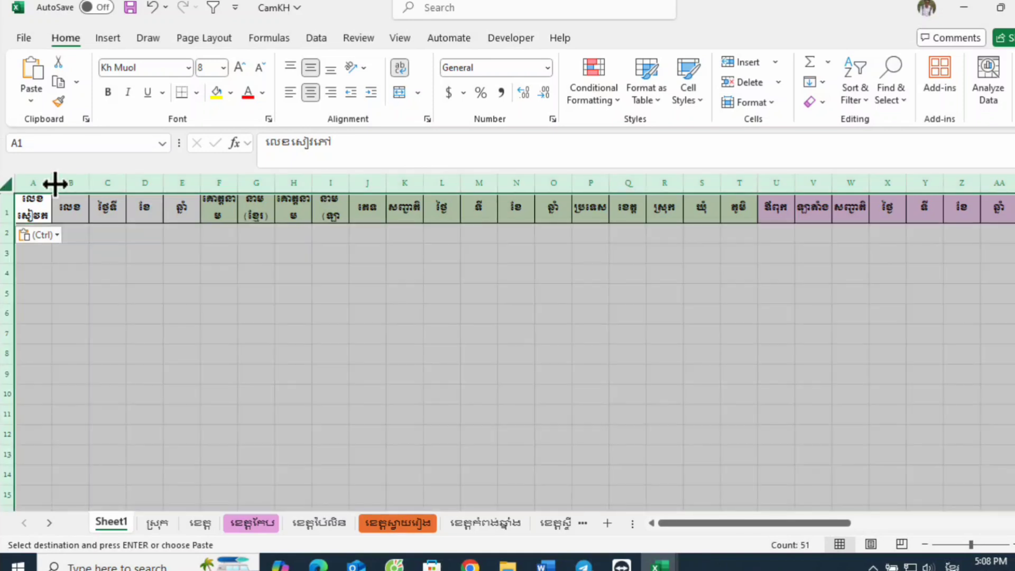
{"action": "double_click", "coordinate": [55, 183]}
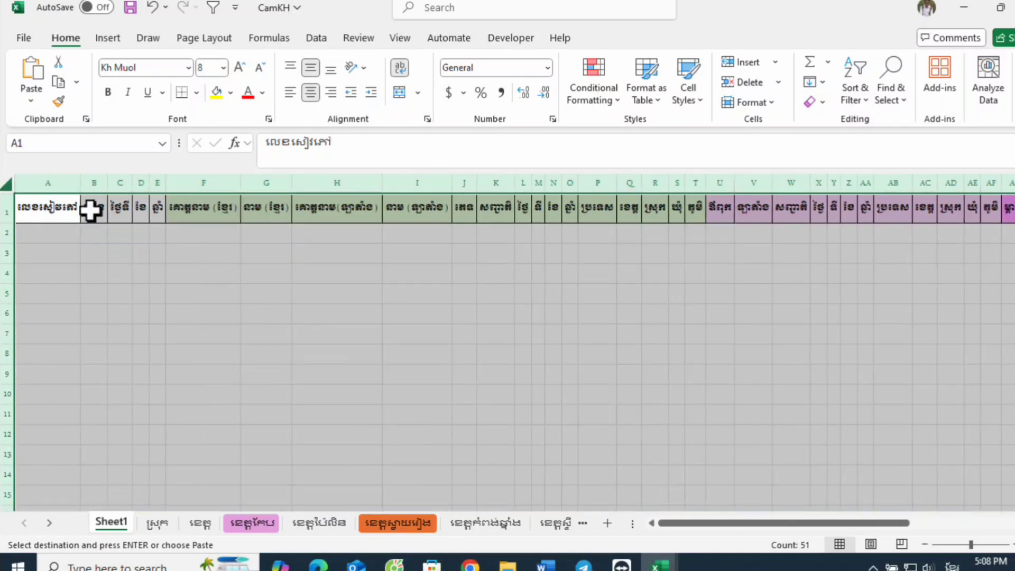
{"action": "left_click_drag", "start_coordinate": [81, 183], "coordinate": [88, 185]}
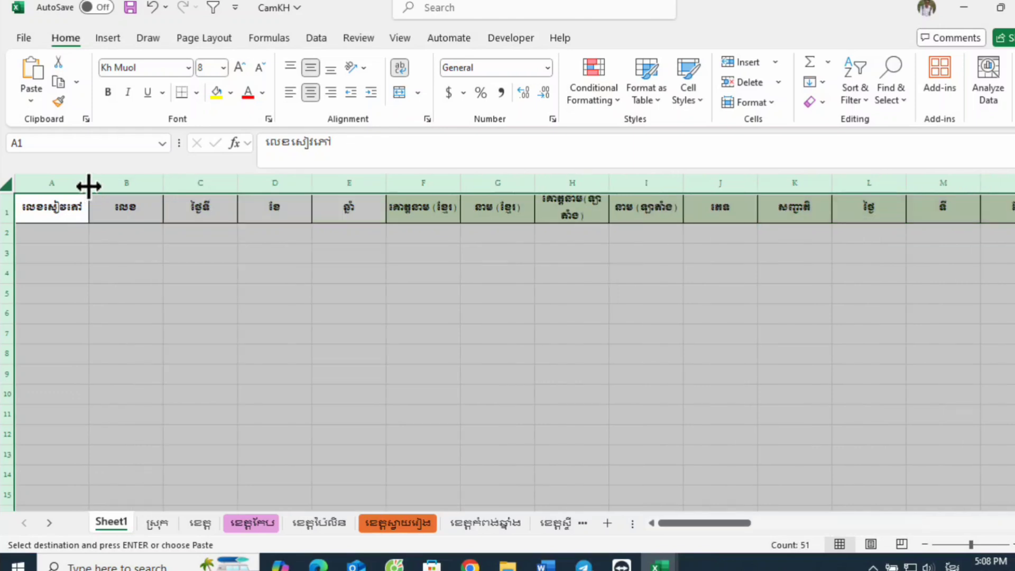
{"action": "left_click", "coordinate": [394, 290]}
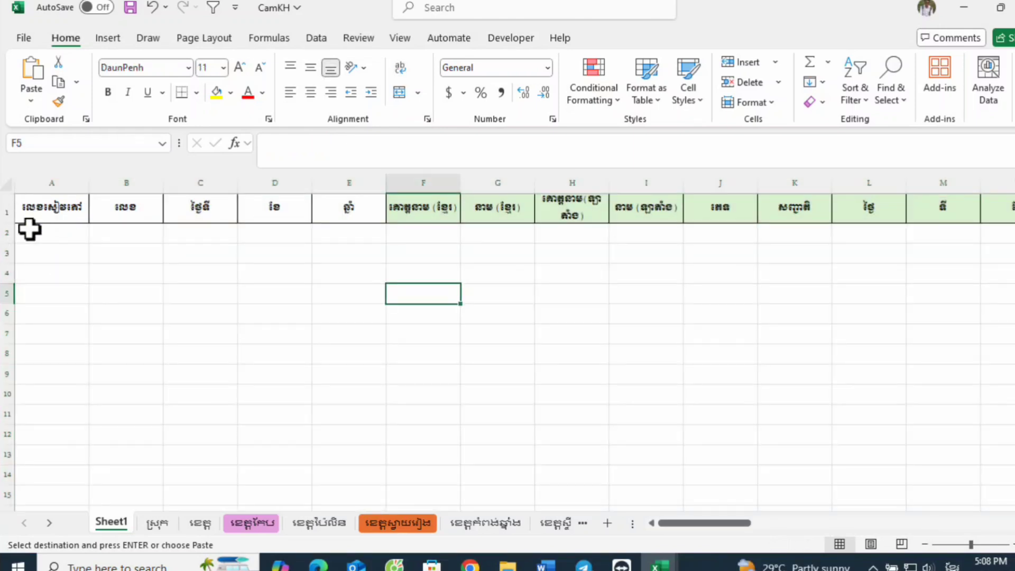
{"action": "left_click", "coordinate": [1, 233]}
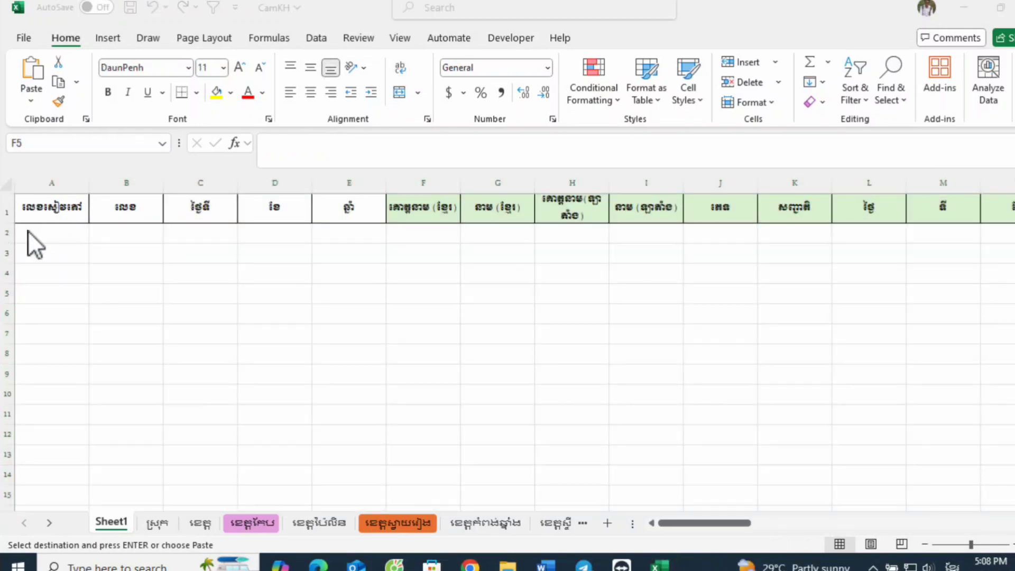
{"action": "left_click", "coordinate": [144, 283]}
{"action": "left_click", "coordinate": [57, 230]}
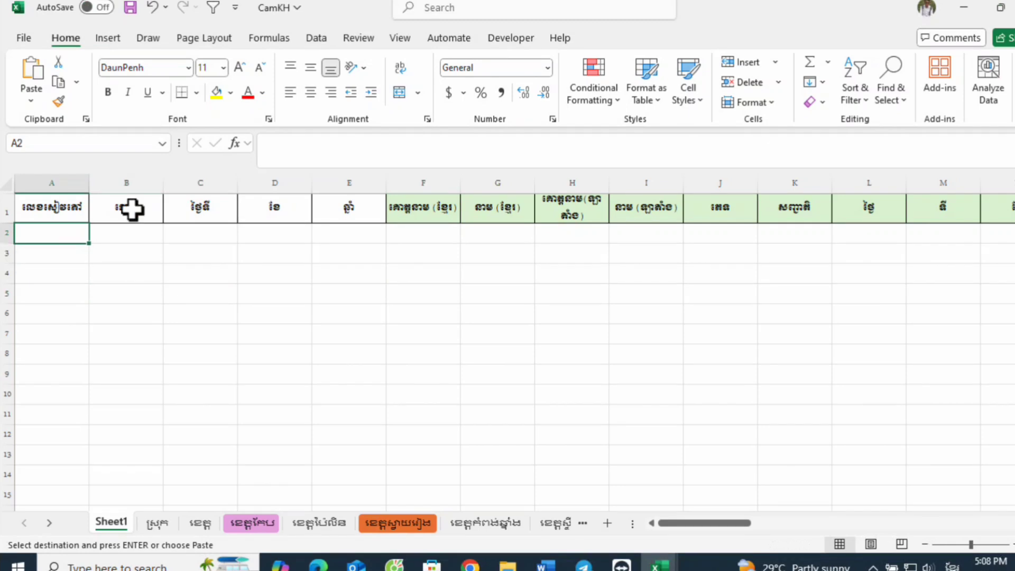
{"action": "scroll", "coordinate": [205, 236], "scroll_direction": "down", "scroll_amount": 3}
{"action": "scroll", "coordinate": [204, 236], "scroll_direction": "up", "scroll_amount": 3}
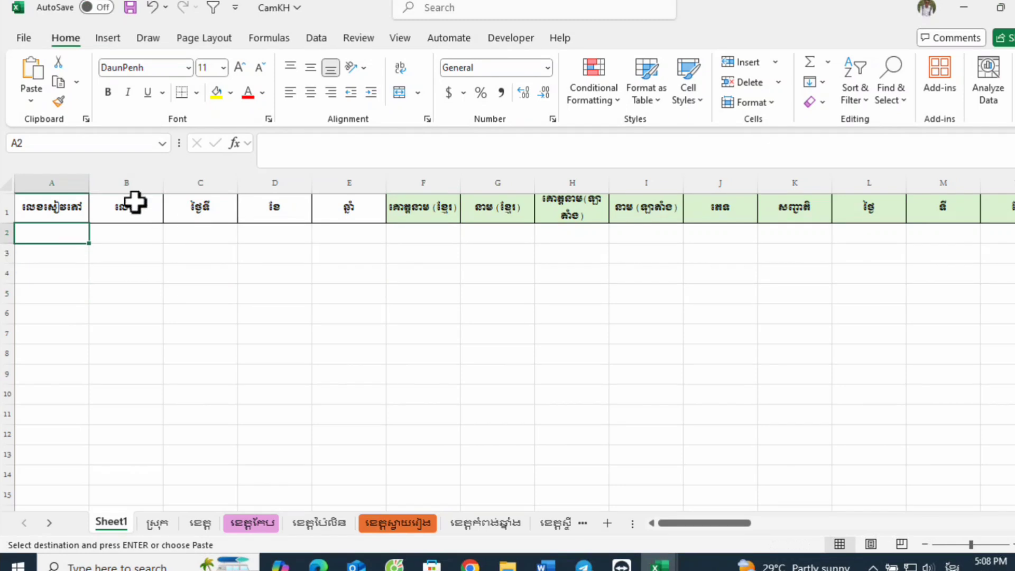
Step: Freeze the panes of Sheet1 at row 2 so header row 1 stays fixed while scrolling
{"action": "left_click", "coordinate": [6, 227]}
{"action": "left_click", "coordinate": [366, 274]}
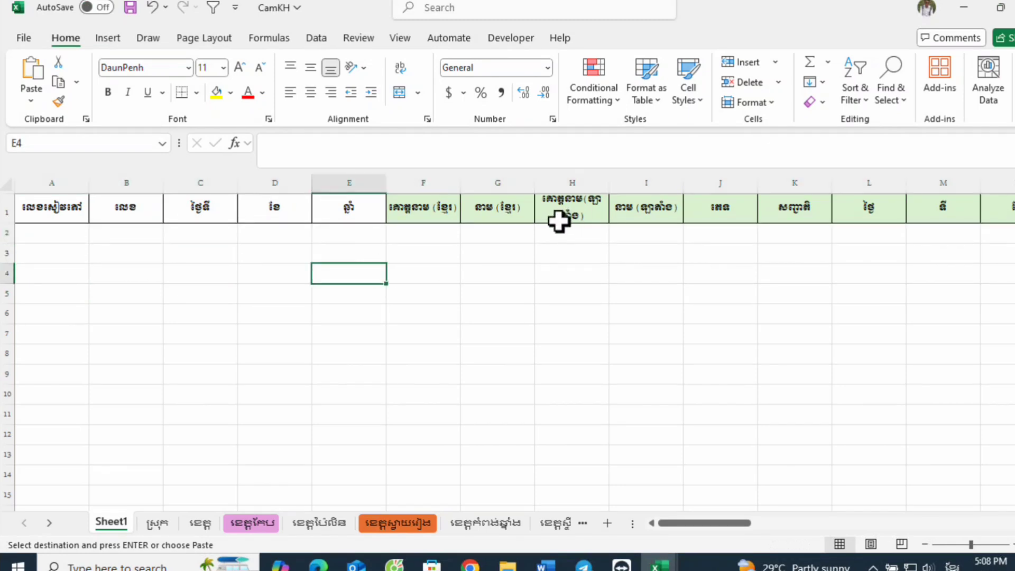
{"action": "left_click", "coordinate": [11, 231]}
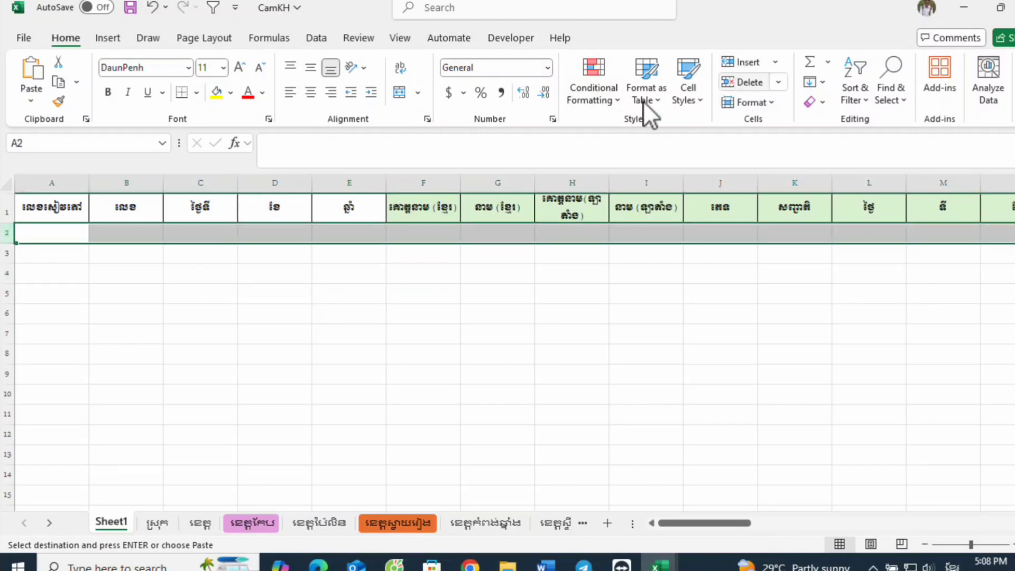
{"action": "left_click", "coordinate": [387, 40]}
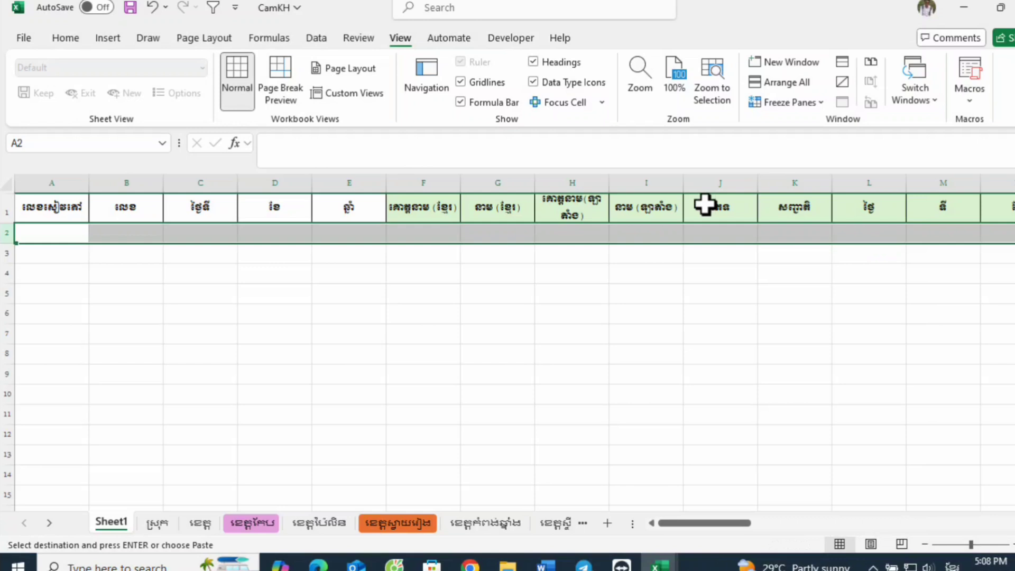
{"action": "left_click", "coordinate": [787, 103]}
{"action": "left_click", "coordinate": [827, 141]}
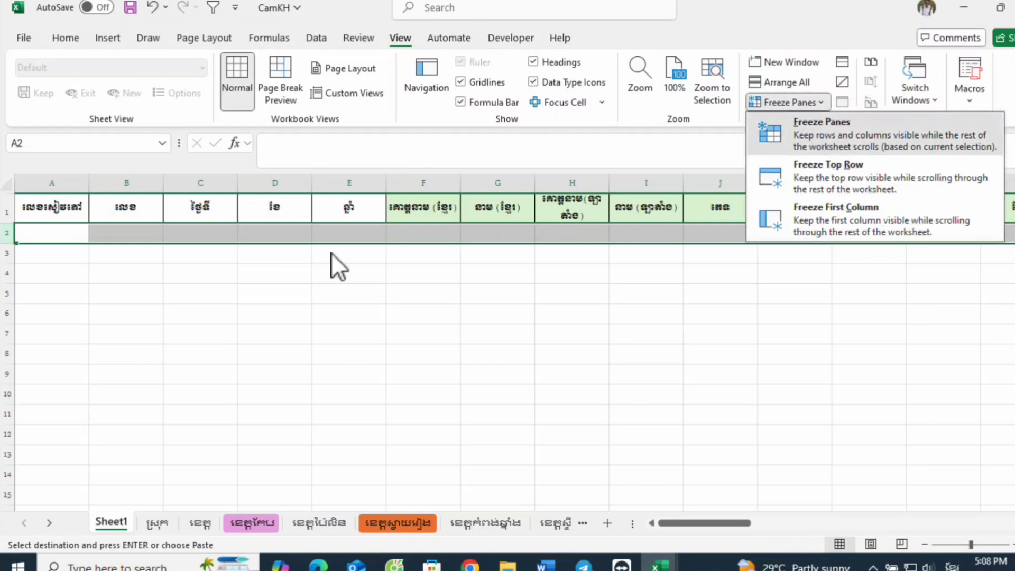
Step: Examine the record number and registration date headers in columns A to E and the entry cells below them
{"action": "left_click", "coordinate": [127, 270]}
{"action": "left_click", "coordinate": [68, 210]}
{"action": "left_click", "coordinate": [68, 251]}
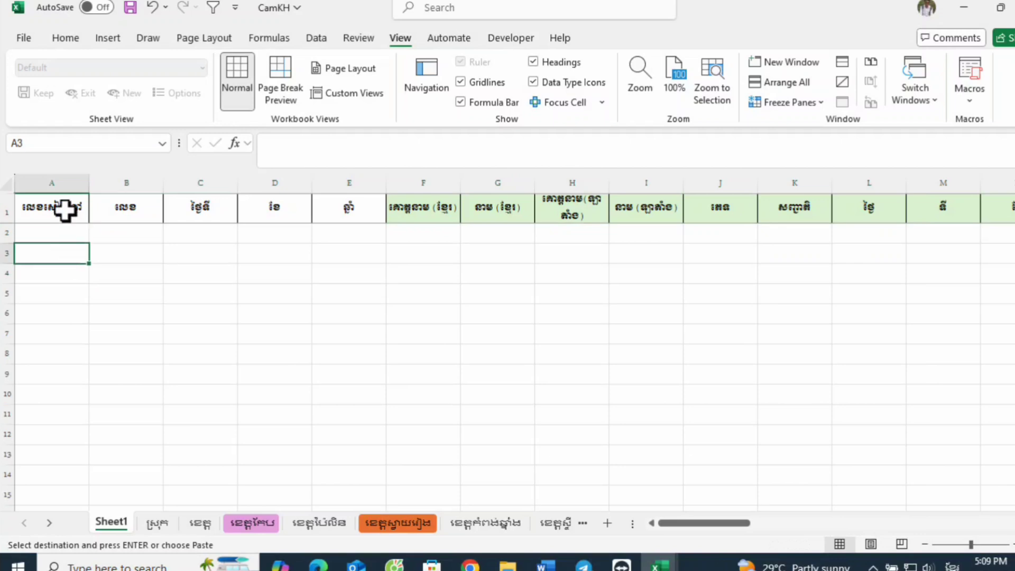
{"action": "left_click", "coordinate": [68, 208]}
{"action": "left_click", "coordinate": [132, 209]}
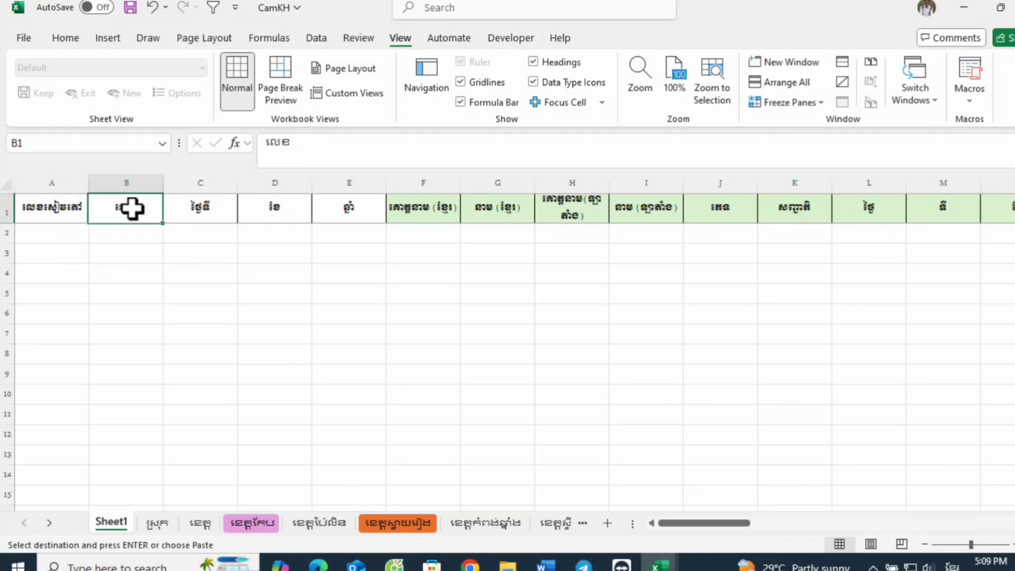
{"action": "left_click", "coordinate": [215, 208]}
{"action": "left_click", "coordinate": [274, 208]}
{"action": "left_click", "coordinate": [333, 207]}
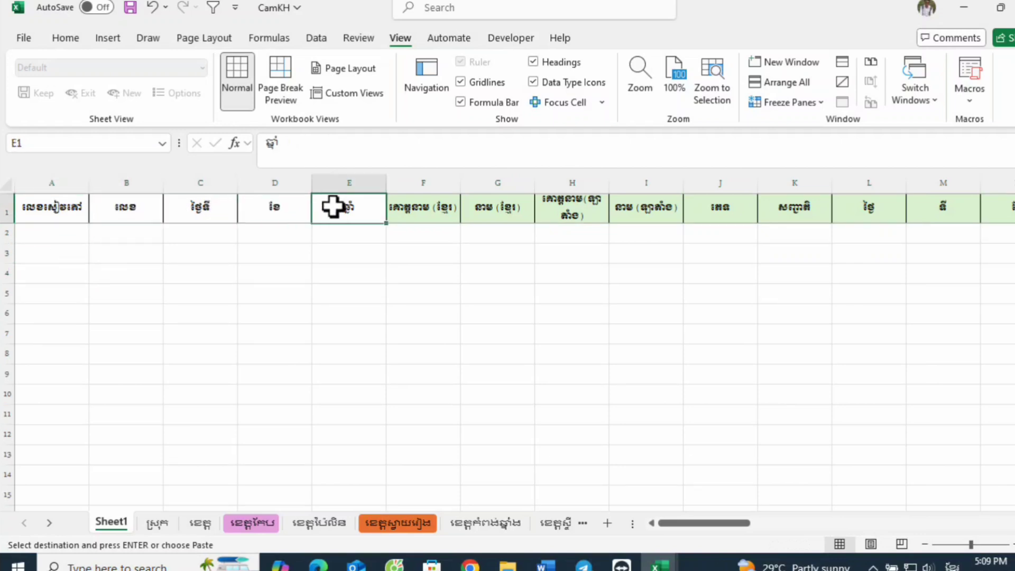
{"action": "left_click", "coordinate": [49, 207]}
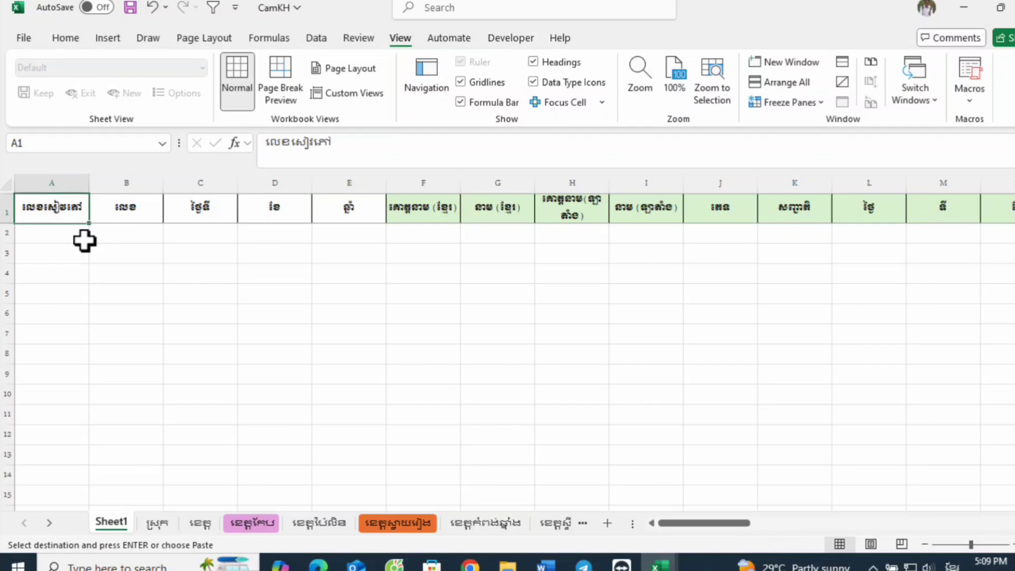
{"action": "left_click", "coordinate": [128, 210]}
{"action": "left_click", "coordinate": [185, 215]}
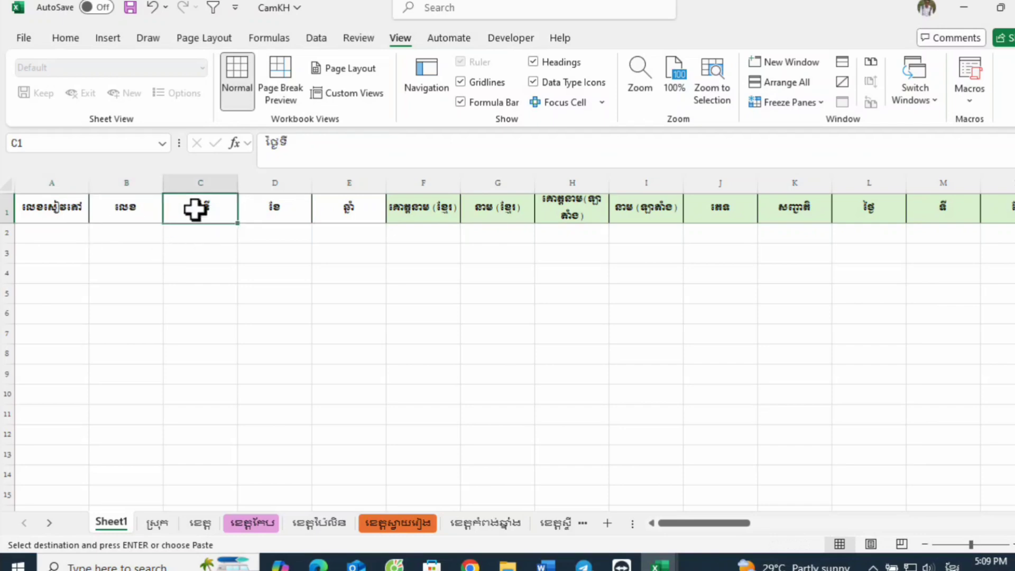
{"action": "left_click", "coordinate": [181, 236]}
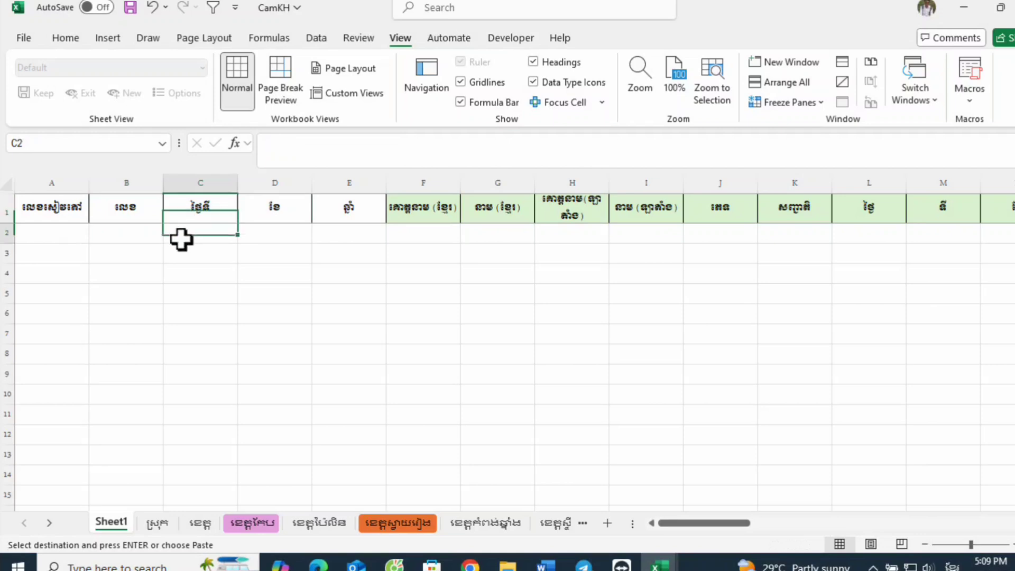
{"action": "left_click", "coordinate": [273, 234]}
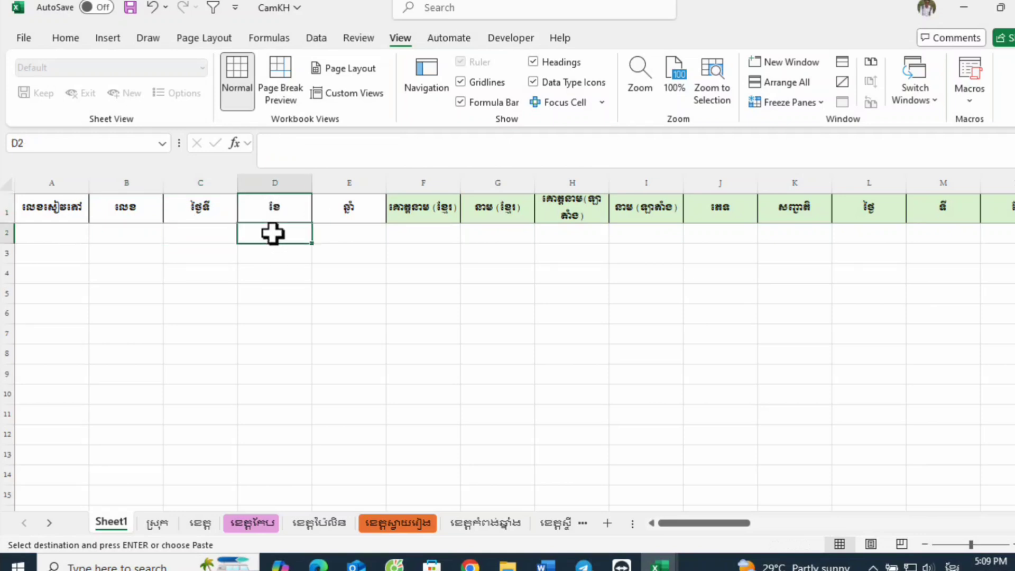
{"action": "left_click", "coordinate": [341, 237]}
{"action": "left_click", "coordinate": [275, 232]}
{"action": "left_click", "coordinate": [319, 237]}
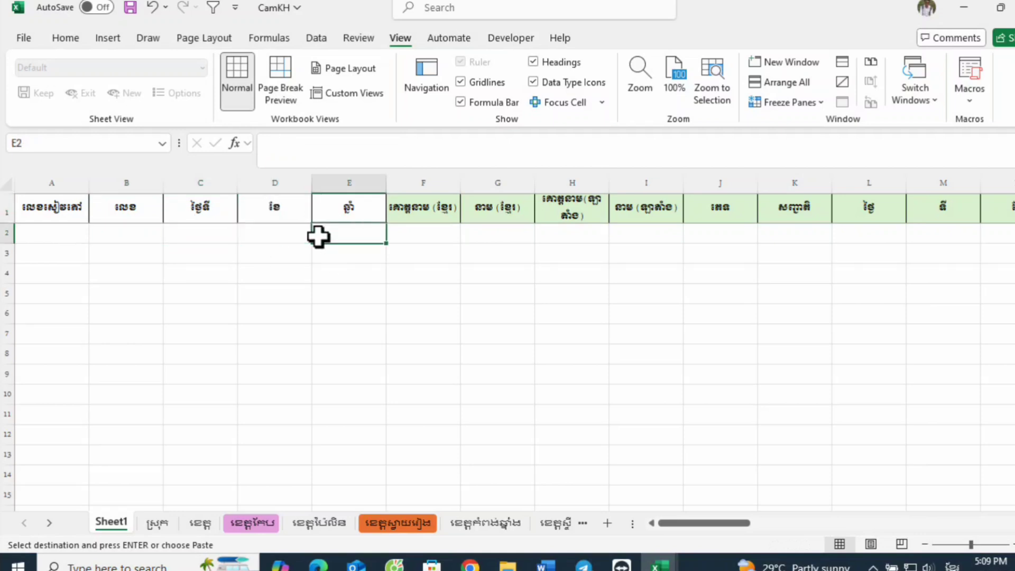
{"action": "left_click", "coordinate": [344, 211]}
{"action": "left_click", "coordinate": [371, 236]}
{"action": "left_click", "coordinate": [356, 202]}
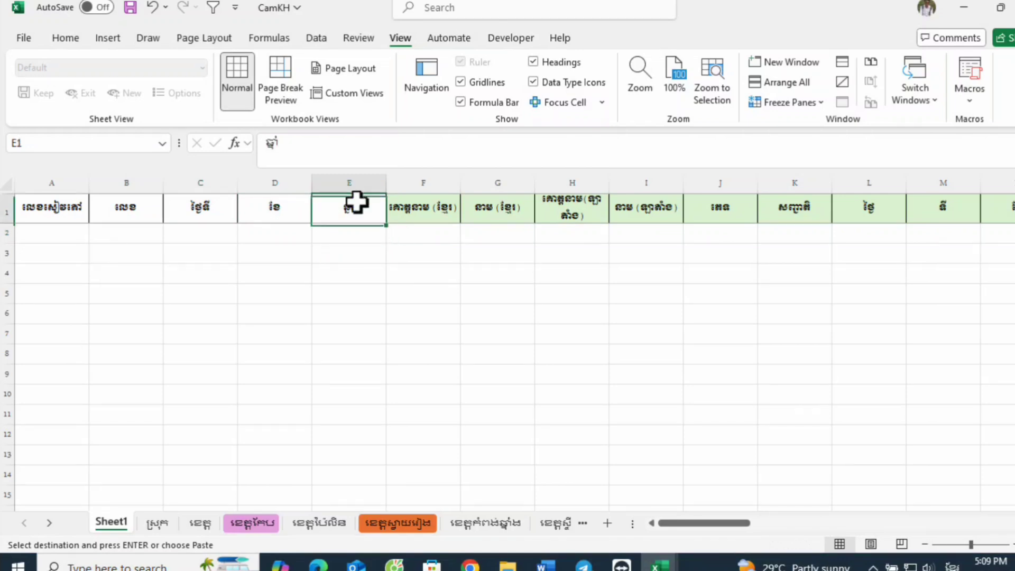
Step: Review the headers from F1 to M1, covering the Khmer and Latin names, sex, nationality and start of the birth date
{"action": "left_click", "coordinate": [429, 218]}
{"action": "left_click", "coordinate": [509, 219]}
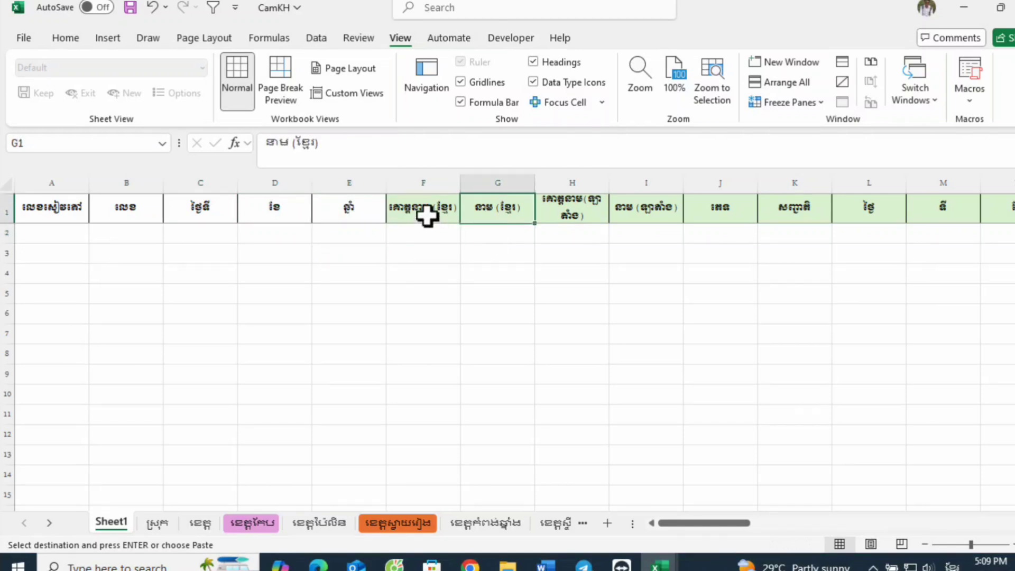
{"action": "left_click", "coordinate": [428, 215]}
{"action": "left_click", "coordinate": [492, 214]}
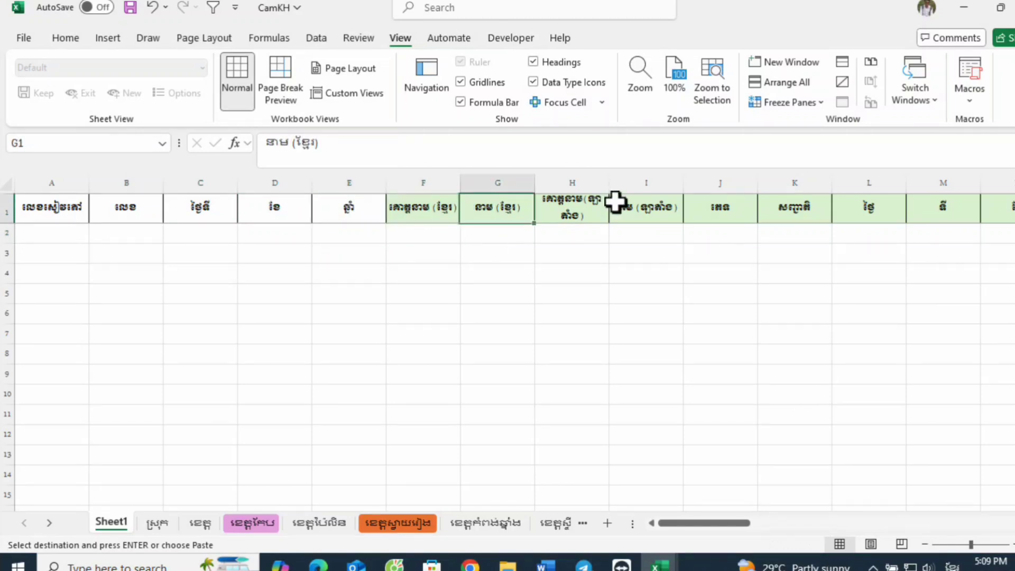
{"action": "left_click", "coordinate": [596, 205]}
{"action": "left_click", "coordinate": [718, 209]}
{"action": "left_click", "coordinate": [821, 214]}
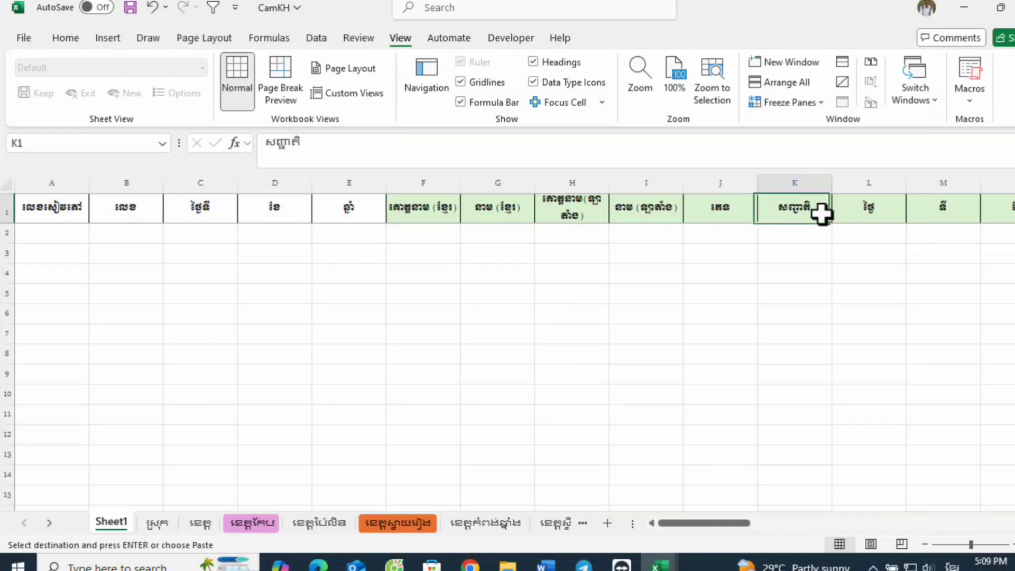
{"action": "left_click", "coordinate": [875, 210]}
{"action": "left_click", "coordinate": [960, 210]}
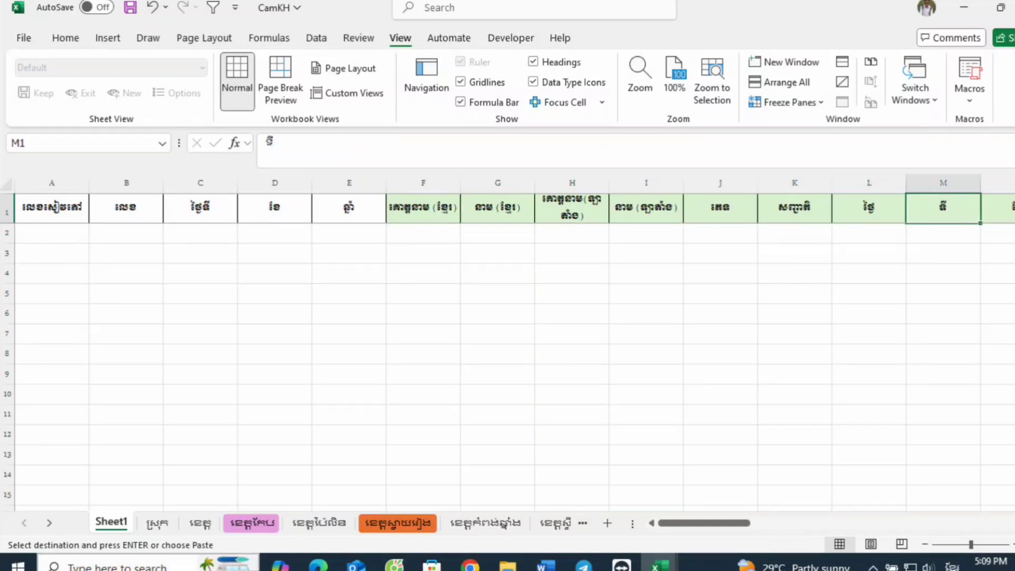
Step: Examine the birth date headers in columns L to O and the entry cells beneath them in row 2
{"action": "left_click_drag", "start_coordinate": [738, 524], "coordinate": [764, 525]}
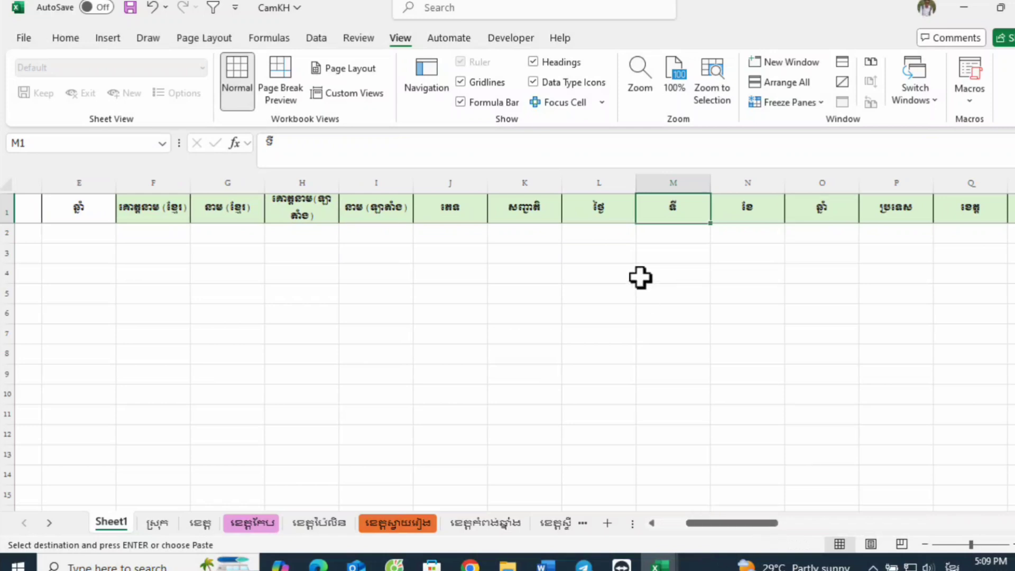
{"action": "left_click", "coordinate": [619, 210]}
{"action": "left_click", "coordinate": [665, 212]}
{"action": "left_click", "coordinate": [740, 210]}
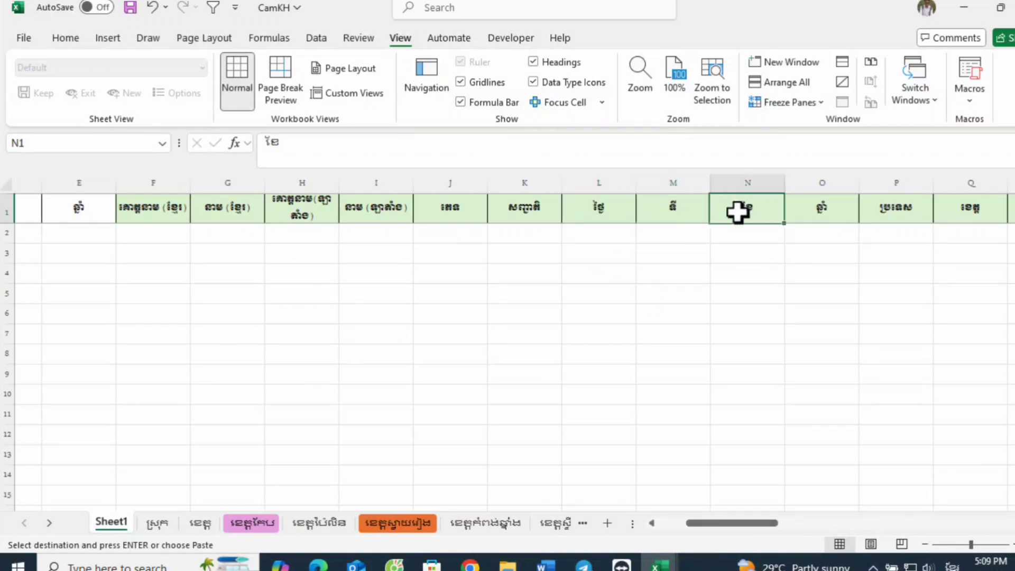
{"action": "left_click", "coordinate": [817, 214]}
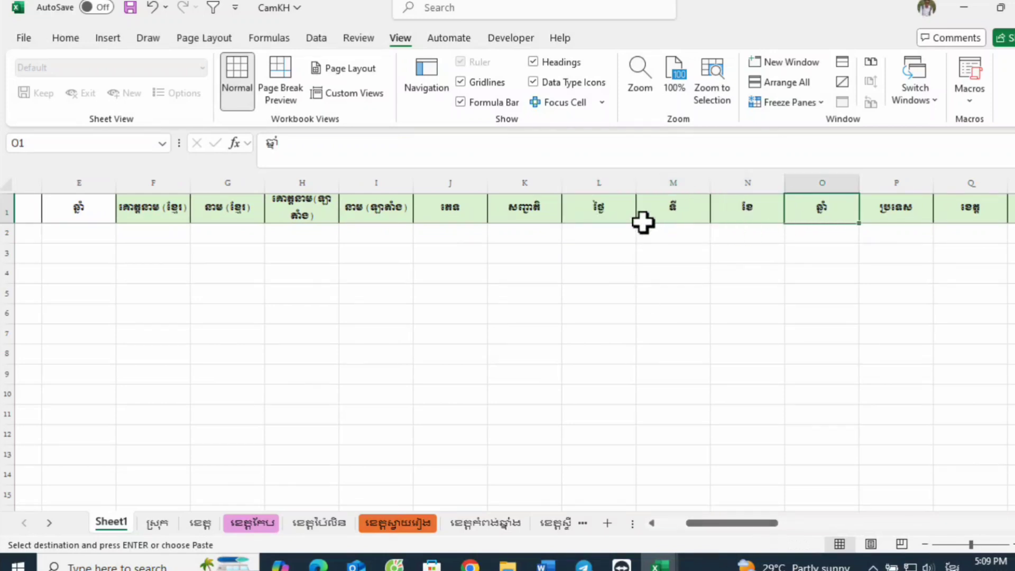
{"action": "left_click", "coordinate": [627, 214]}
{"action": "left_click", "coordinate": [736, 213]}
{"action": "left_click", "coordinate": [663, 211]}
{"action": "left_click", "coordinate": [606, 210]}
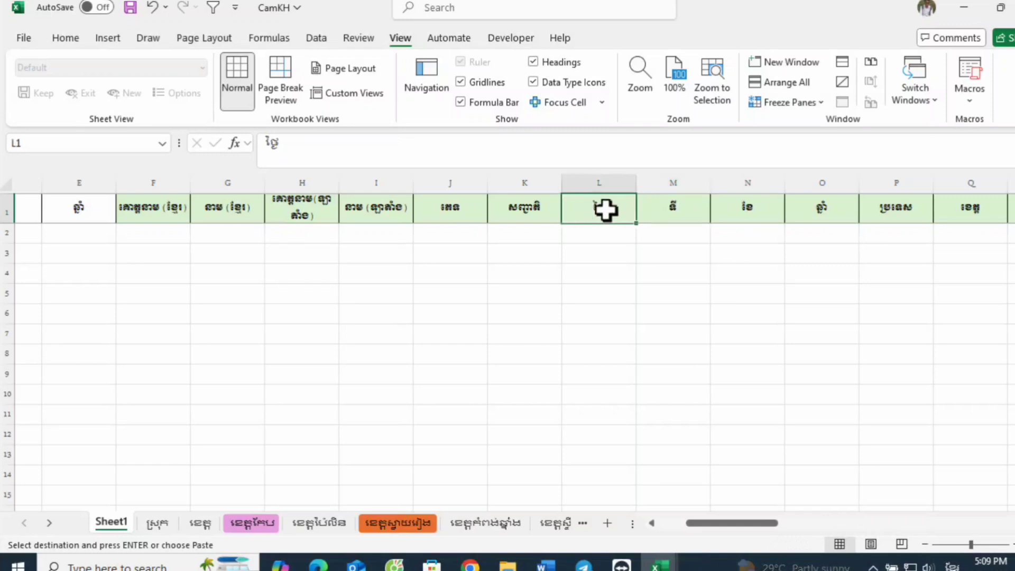
{"action": "left_click", "coordinate": [718, 209]}
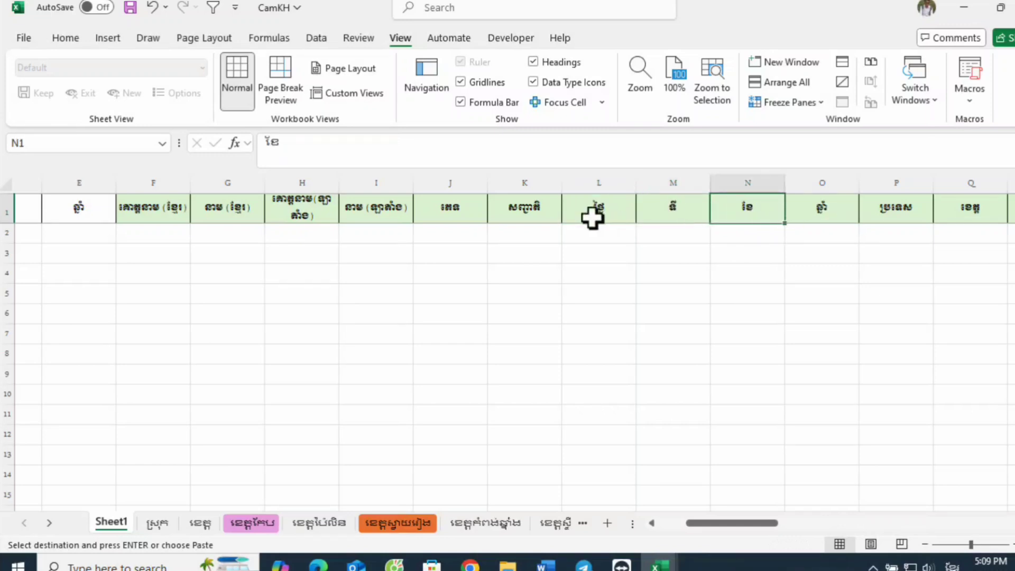
{"action": "left_click", "coordinate": [593, 217]}
{"action": "left_click", "coordinate": [601, 236]}
{"action": "left_click", "coordinate": [598, 207]}
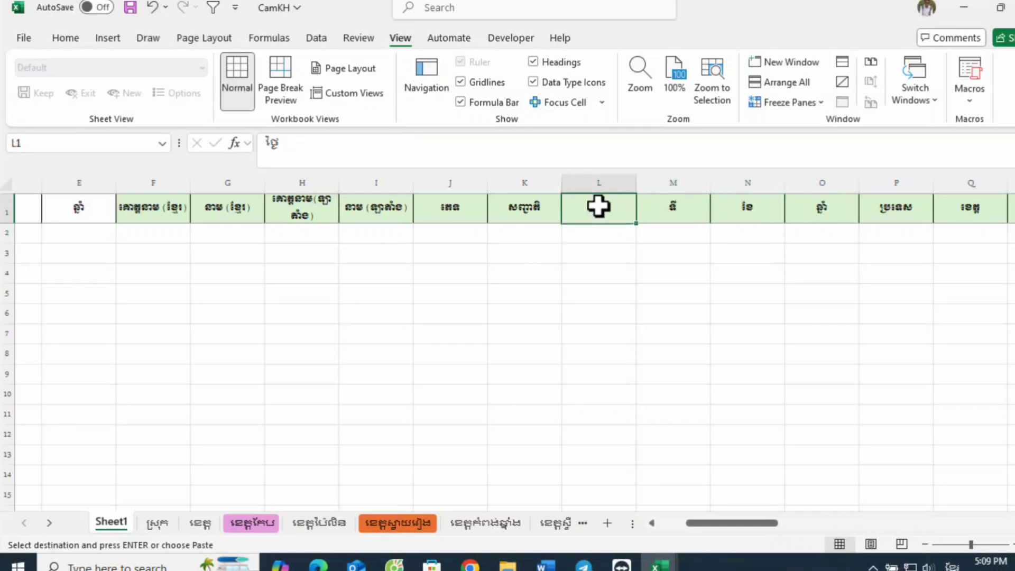
{"action": "left_click", "coordinate": [602, 234]}
{"action": "left_click", "coordinate": [653, 214]}
{"action": "left_click", "coordinate": [660, 233]}
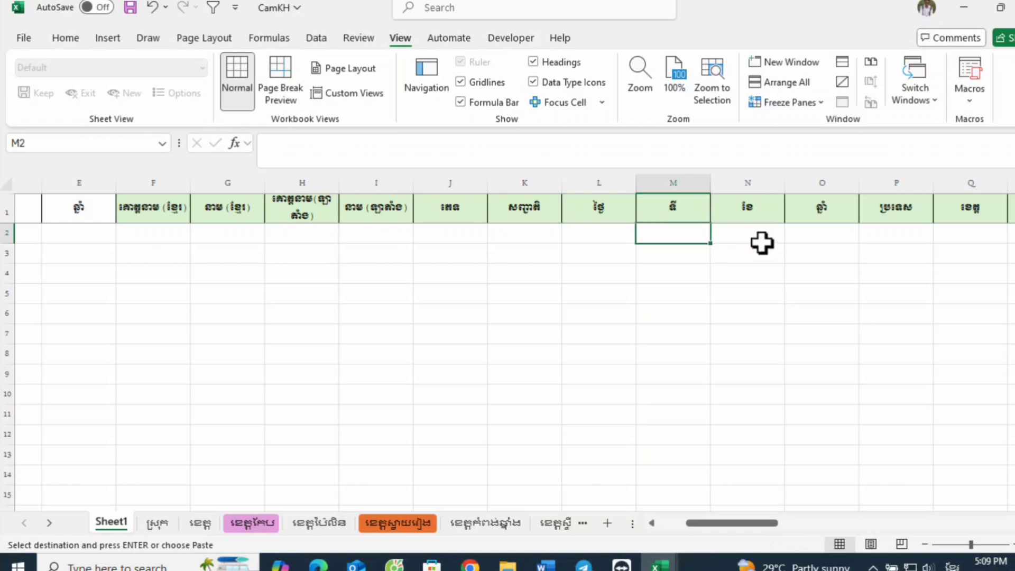
{"action": "left_click", "coordinate": [752, 212]}
{"action": "left_click", "coordinate": [753, 233]}
{"action": "left_click", "coordinate": [817, 214]}
{"action": "left_click", "coordinate": [830, 240]}
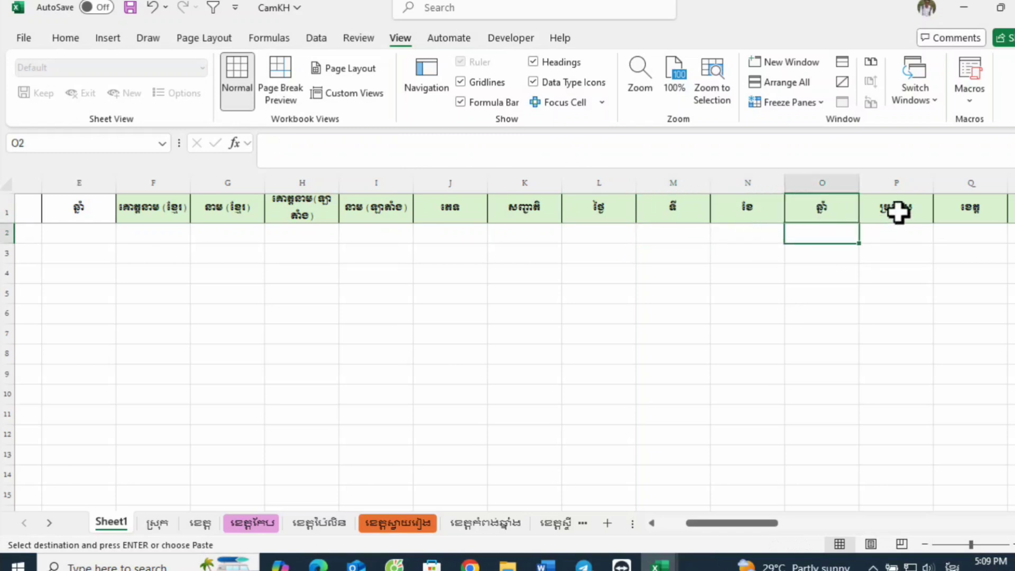
Step: Examine the birthplace headers in columns P to T, from country down to village, with their entry cells
{"action": "left_click", "coordinate": [898, 212]}
{"action": "left_click", "coordinate": [902, 231]}
{"action": "left_click", "coordinate": [980, 209]}
{"action": "left_click", "coordinate": [974, 240]}
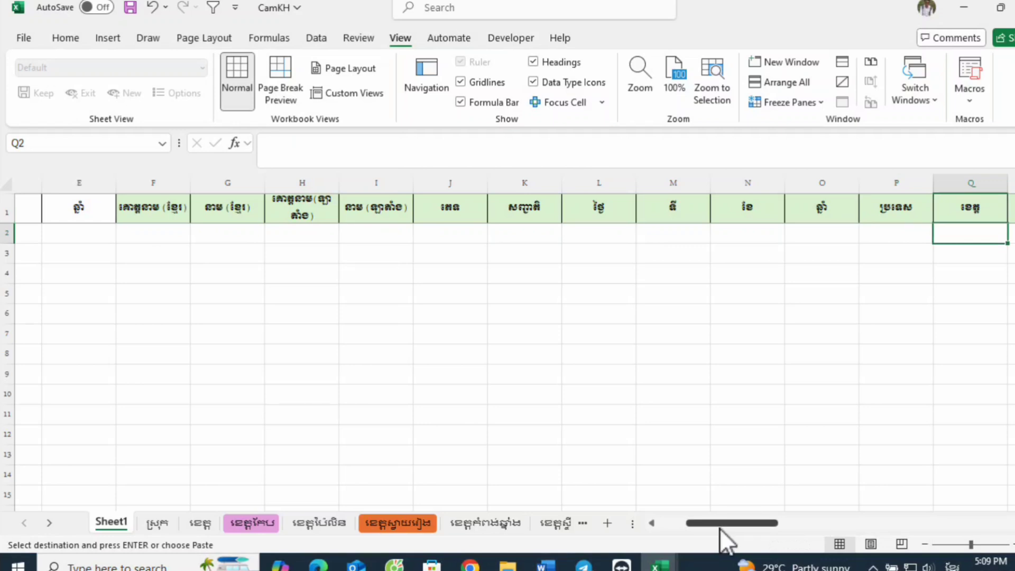
{"action": "left_click_drag", "start_coordinate": [720, 527], "coordinate": [719, 528]}
{"action": "left_click_drag", "start_coordinate": [849, 525], "coordinate": [762, 527]}
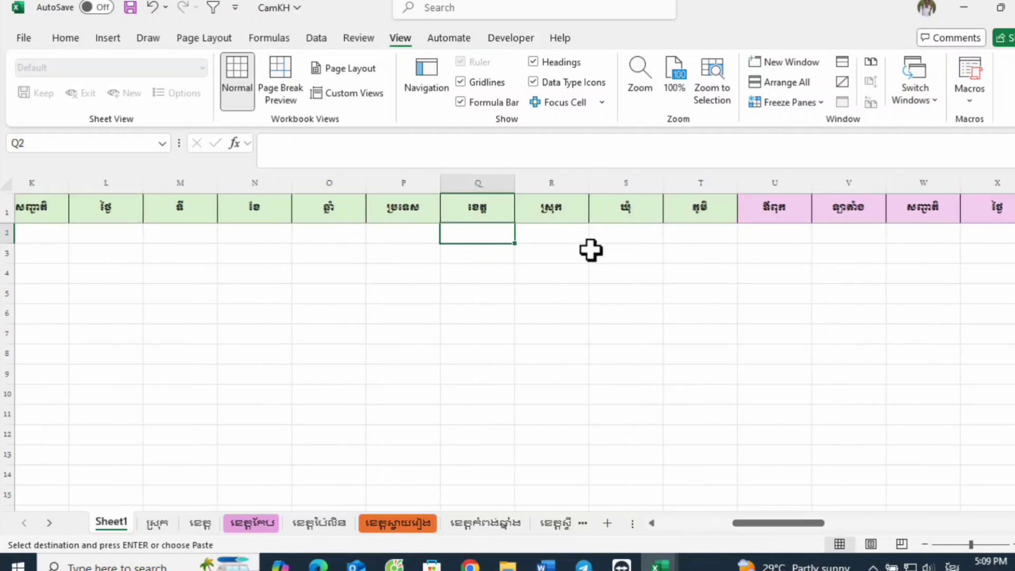
{"action": "left_click", "coordinate": [545, 234]}
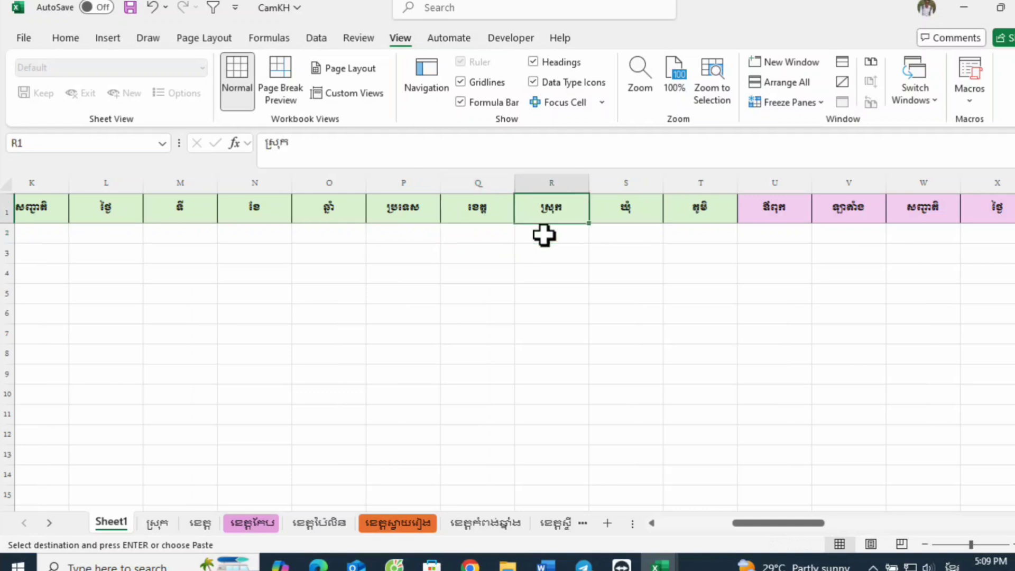
{"action": "left_click", "coordinate": [622, 227]}
{"action": "left_click", "coordinate": [635, 209]}
{"action": "left_click", "coordinate": [691, 231]}
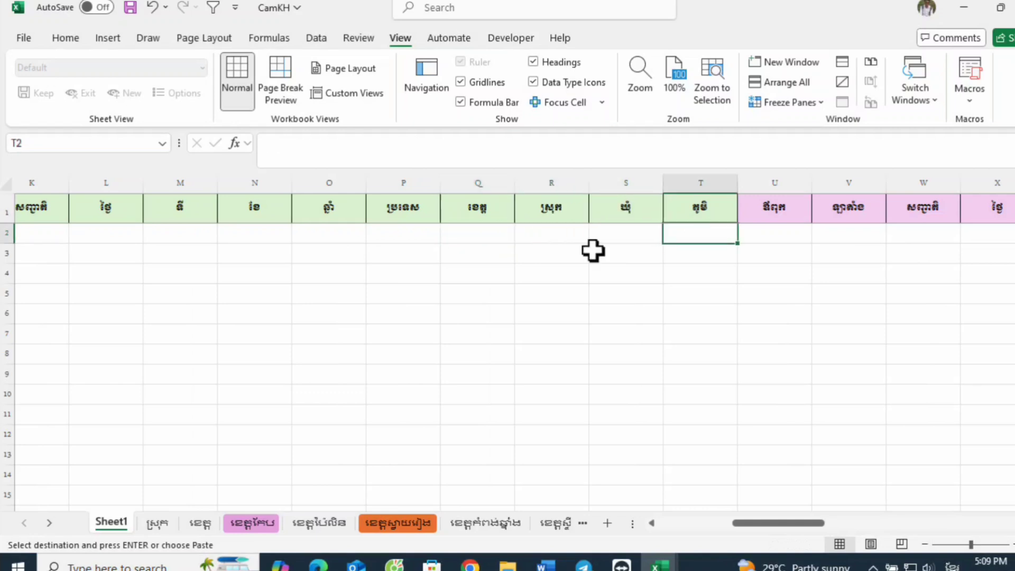
{"action": "left_click", "coordinate": [411, 232]}
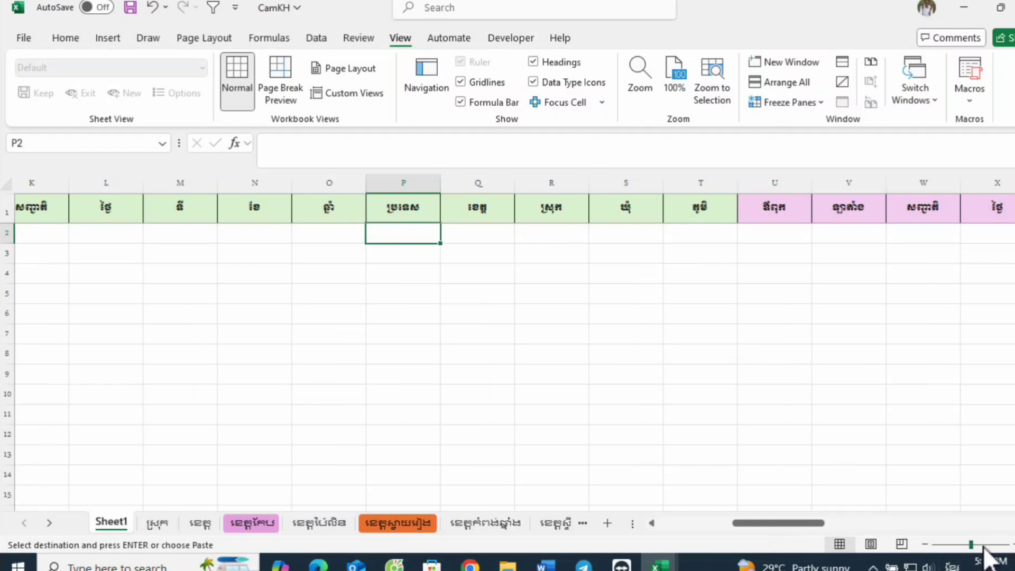
Step: Fill the province, district, commune and village header cells Q1:T1 with yellow
{"action": "left_click_drag", "start_coordinate": [974, 545], "coordinate": [980, 545]}
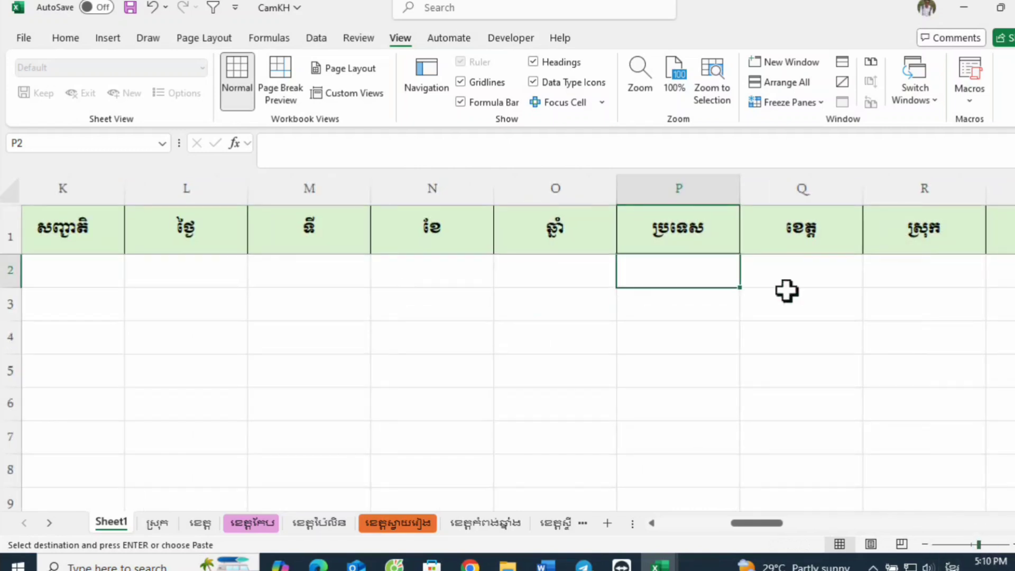
{"action": "left_click_drag", "start_coordinate": [656, 239], "coordinate": [825, 238]}
{"action": "left_click", "coordinate": [576, 303]}
{"action": "left_click_drag", "start_coordinate": [480, 242], "coordinate": [831, 229]}
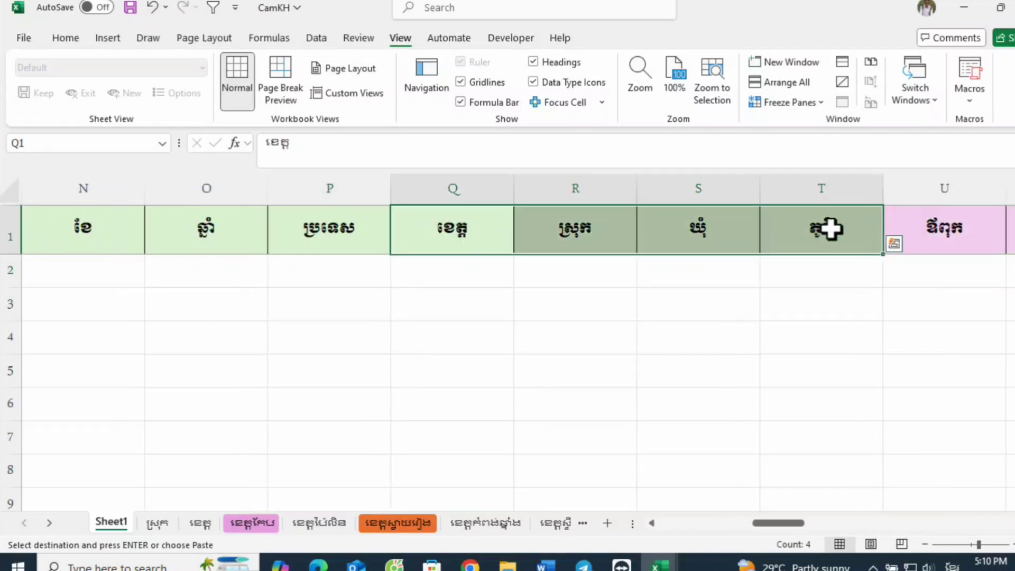
{"action": "left_click", "coordinate": [68, 37]}
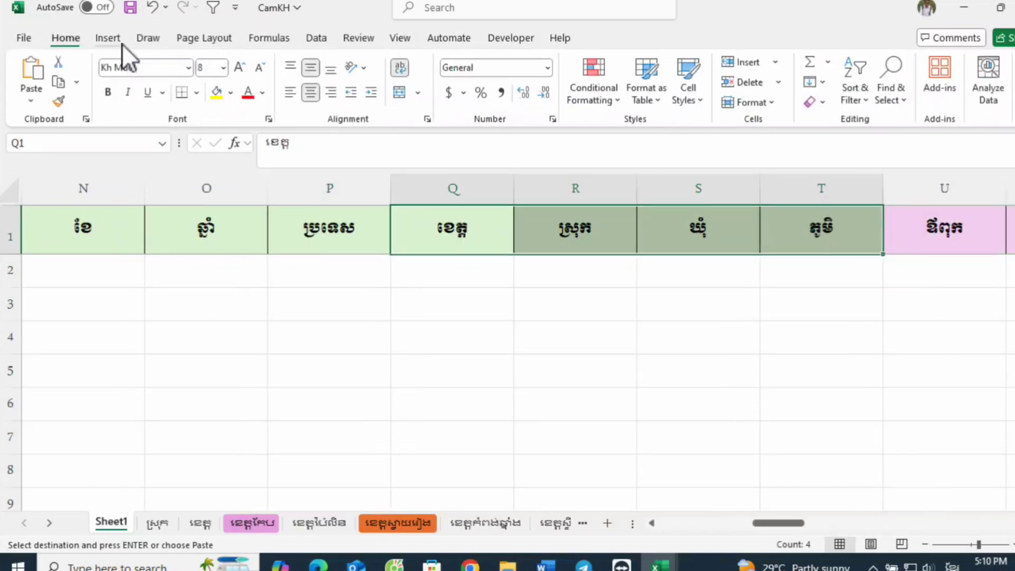
{"action": "left_click", "coordinate": [216, 93]}
{"action": "left_click", "coordinate": [793, 307]}
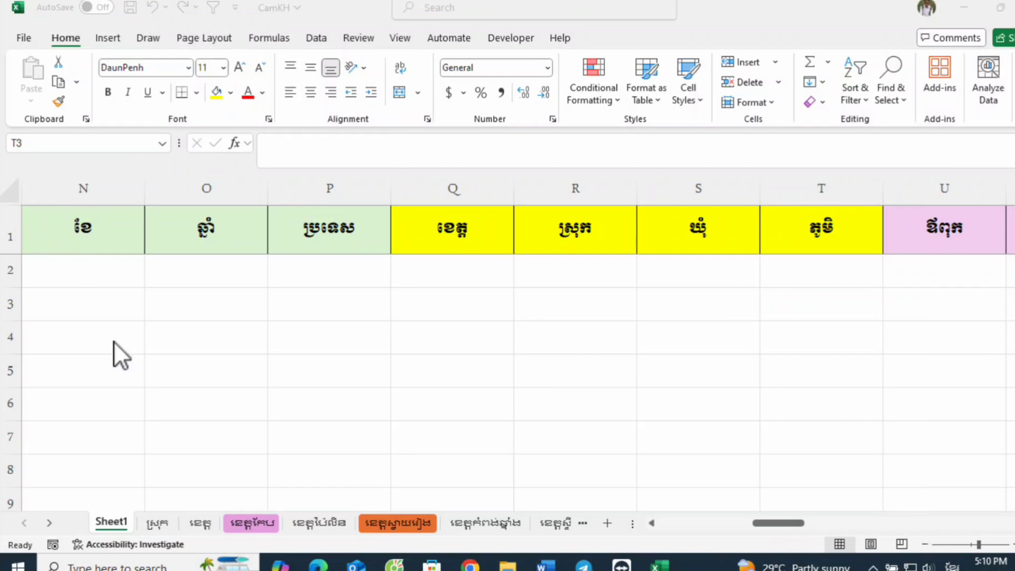
Step: Fill the whole of header row 1 with white, covering the green, yellow and pink header colours
{"action": "left_click", "coordinate": [5, 231]}
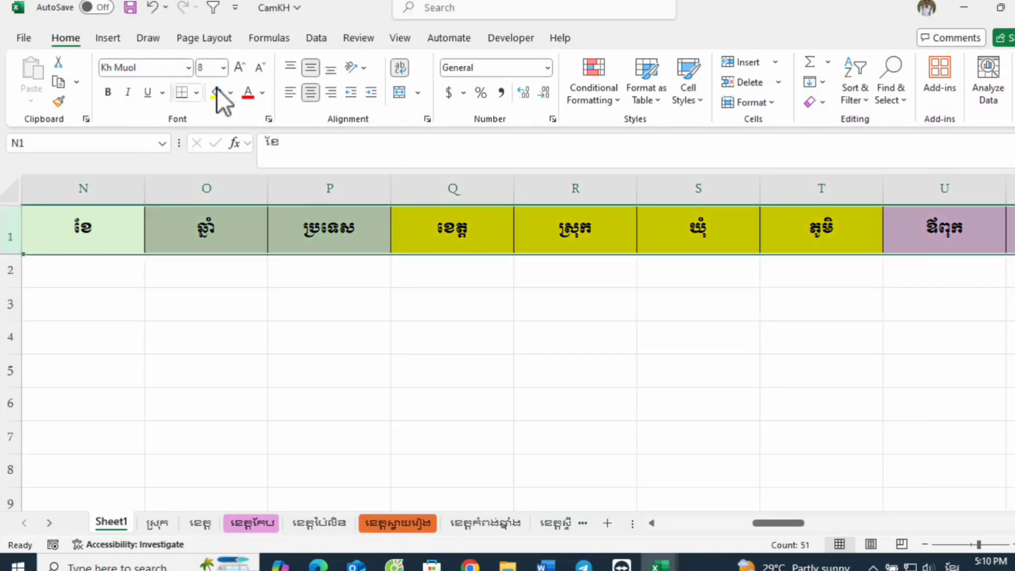
{"action": "left_click", "coordinate": [231, 93]}
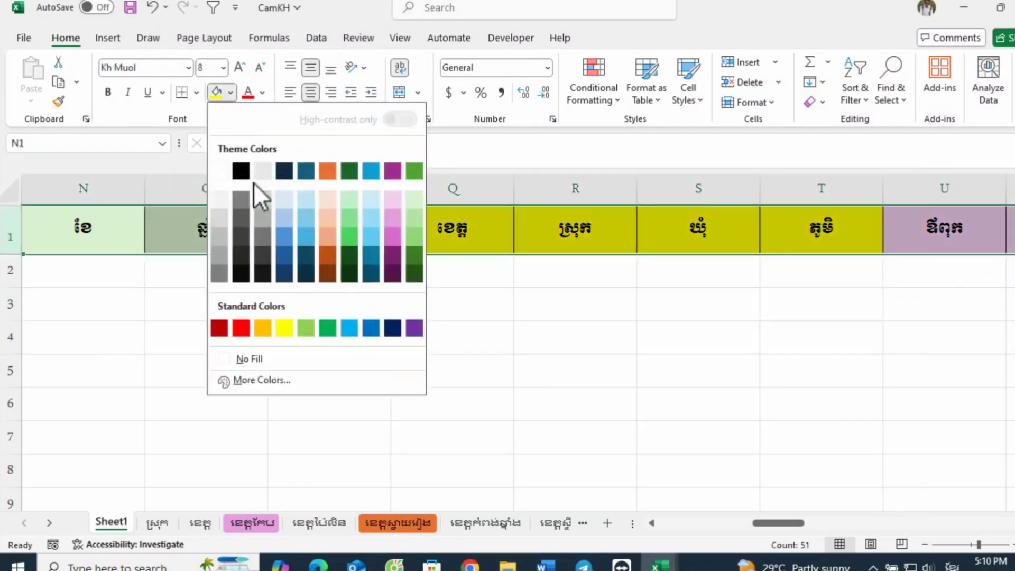
{"action": "left_click", "coordinate": [222, 169]}
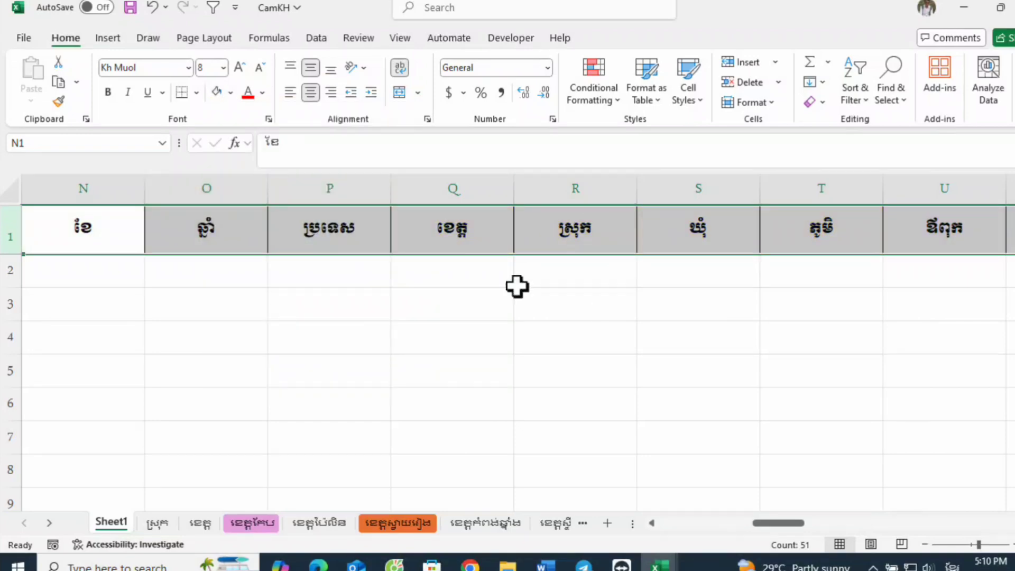
Step: Highlight only the birthplace headers Q1:T1, from province to village, with the standard yellow fill
{"action": "left_click", "coordinate": [1014, 545]}
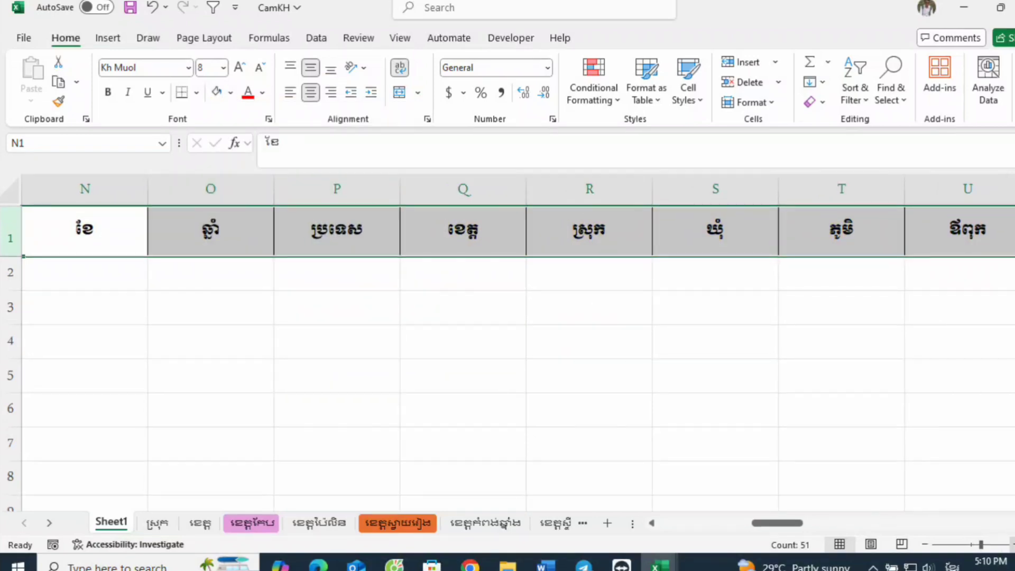
{"action": "left_click", "coordinate": [1014, 545]}
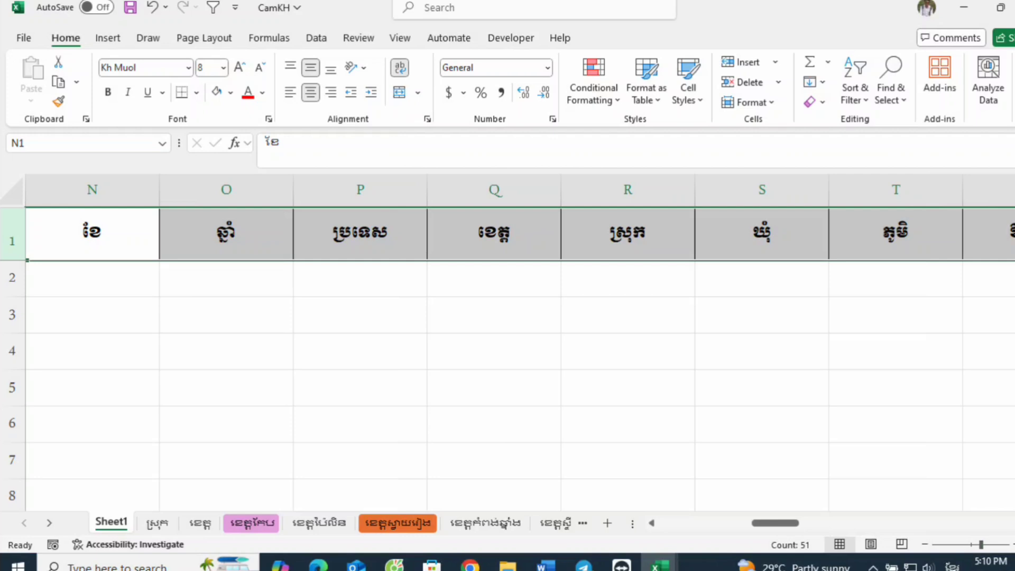
{"action": "scroll", "coordinate": [649, 340], "scroll_direction": "right", "scroll_amount": 1}
{"action": "left_click", "coordinate": [539, 301]}
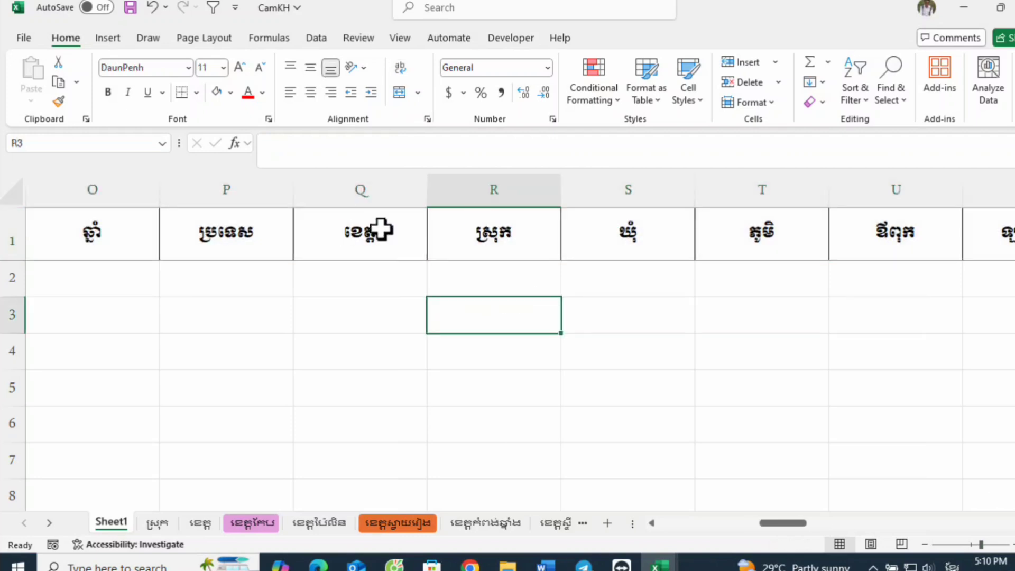
{"action": "left_click_drag", "start_coordinate": [380, 228], "coordinate": [804, 249]}
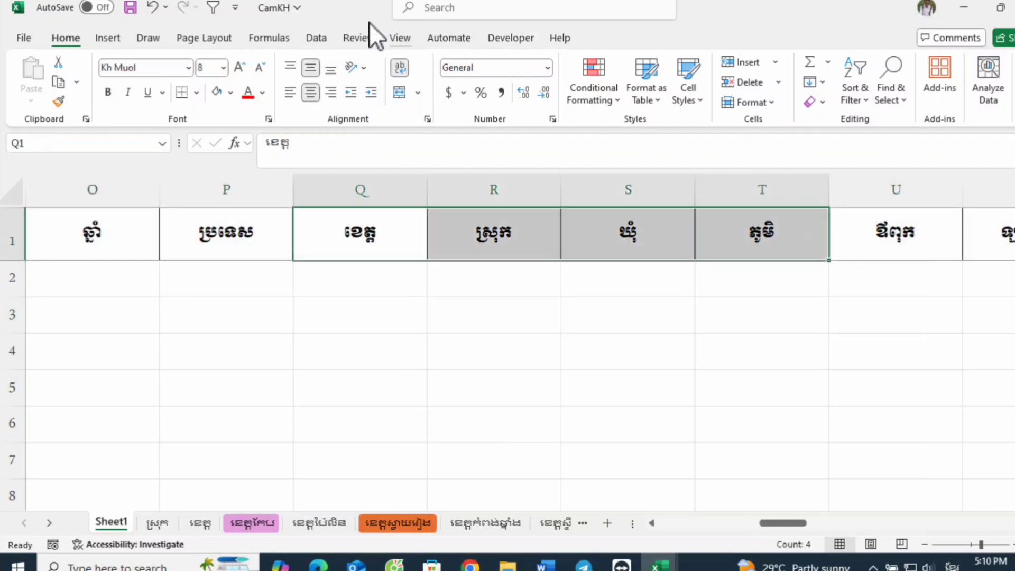
{"action": "left_click", "coordinate": [230, 93]}
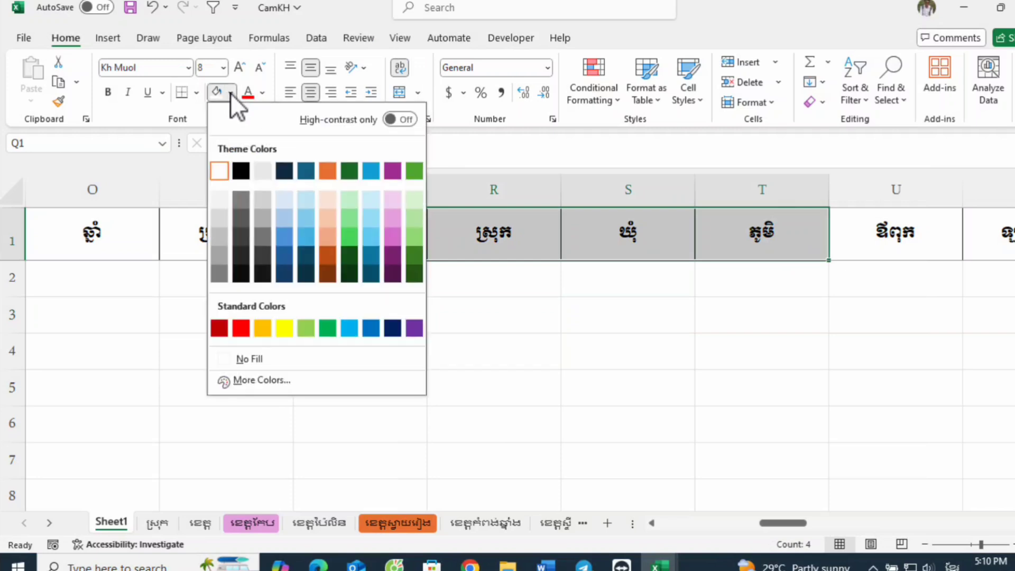
{"action": "left_click", "coordinate": [284, 328]}
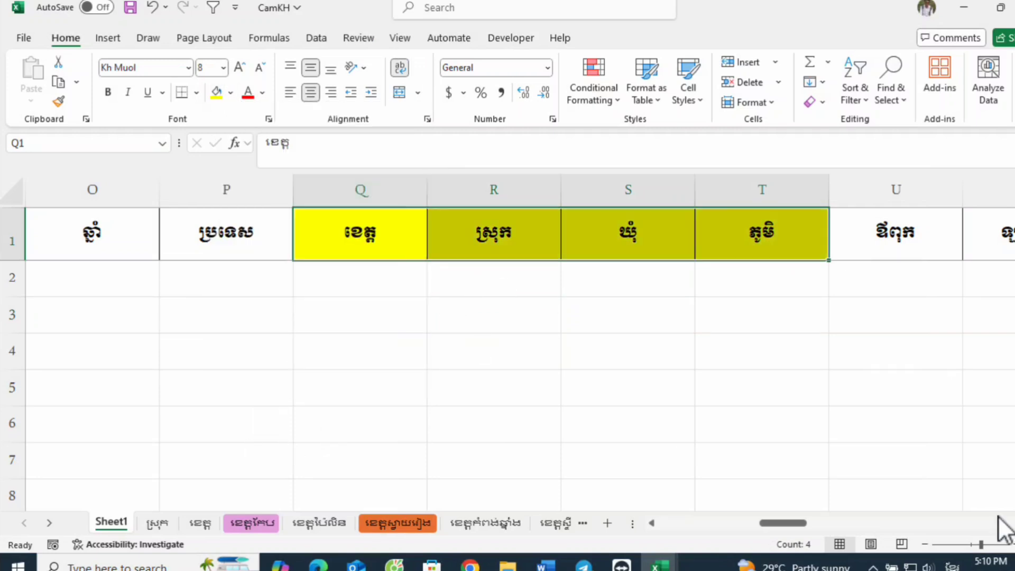
{"action": "scroll", "coordinate": [502, 343], "scroll_direction": "right", "scroll_amount": 2}
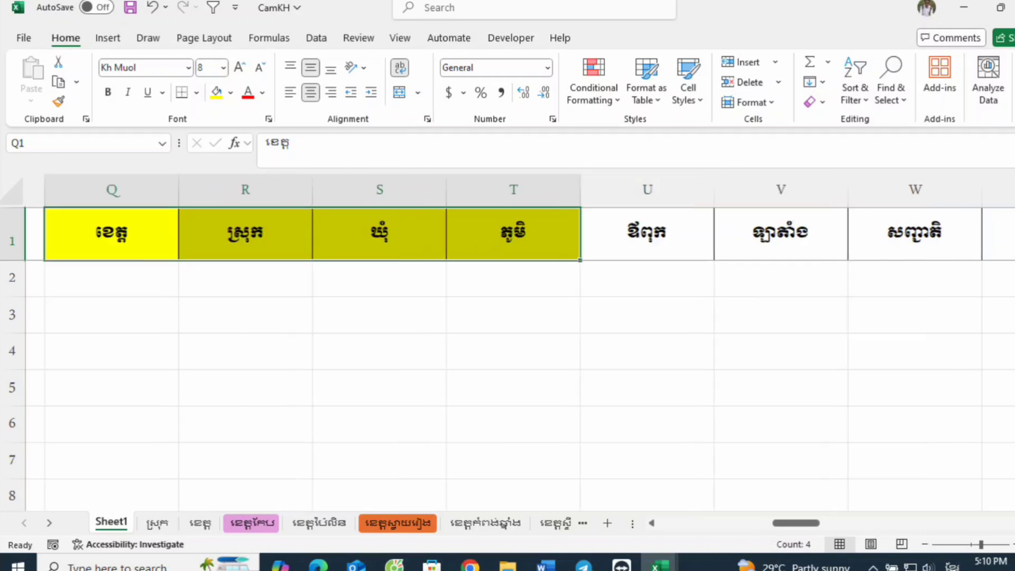
{"action": "left_click", "coordinate": [654, 522]}
{"action": "left_click", "coordinate": [559, 367]}
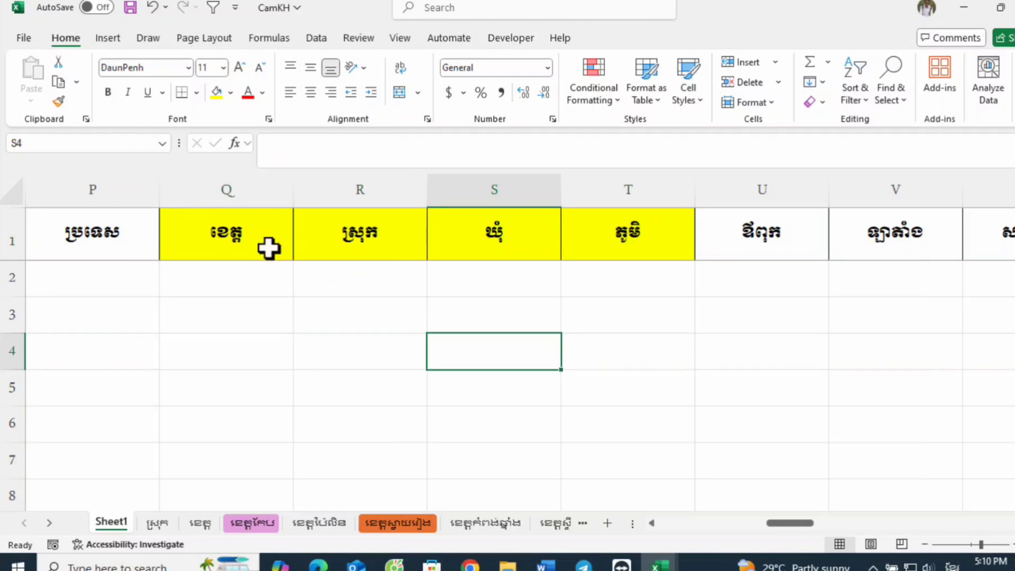
Step: Start a data validation rule for the province entry cell Q2 that allows a List
{"action": "left_click", "coordinate": [209, 276]}
{"action": "scroll", "coordinate": [205, 285], "scroll_direction": "down", "scroll_amount": 2}
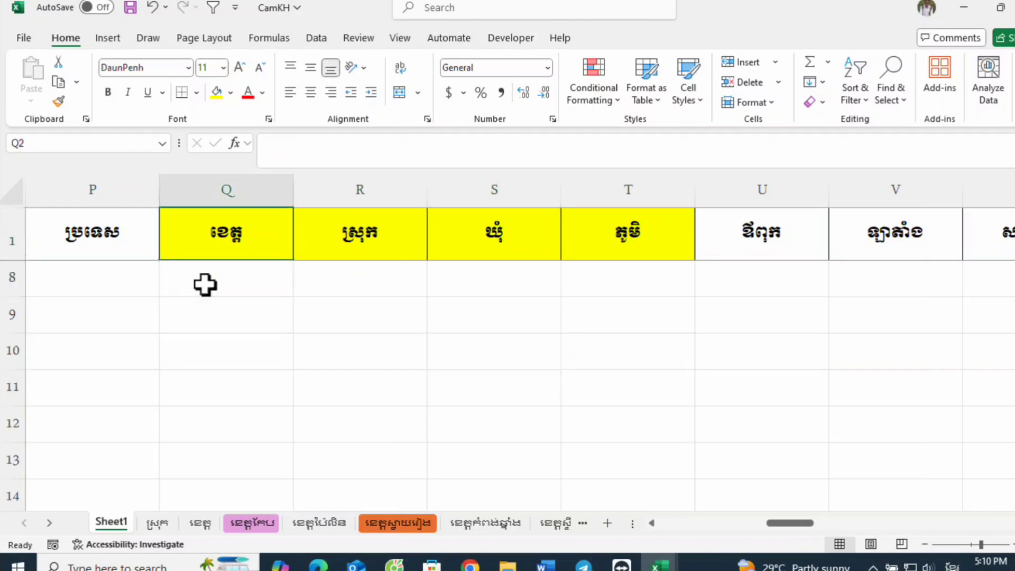
{"action": "scroll", "coordinate": [205, 284], "scroll_direction": "up", "scroll_amount": 2}
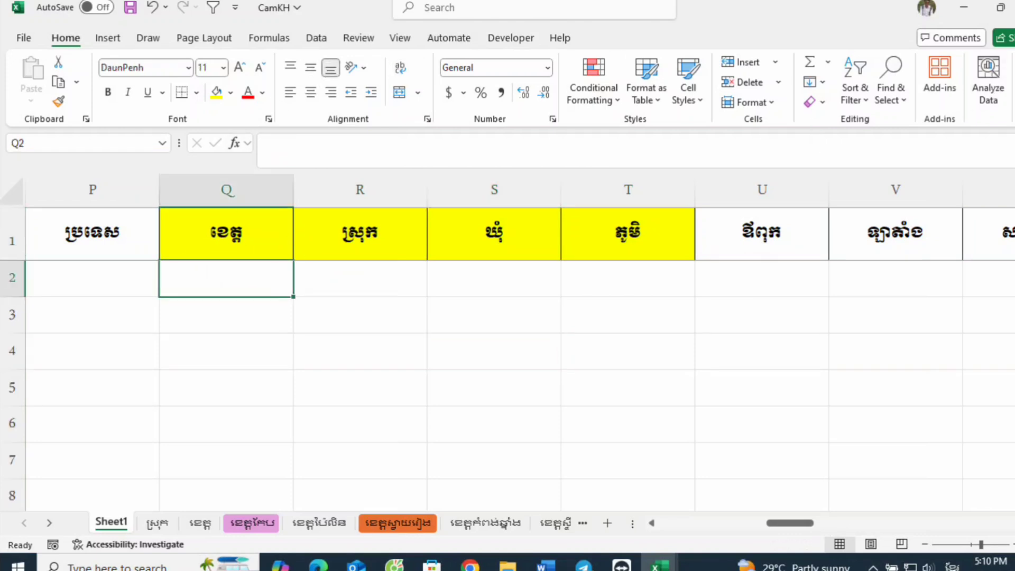
{"action": "left_click", "coordinate": [316, 38]}
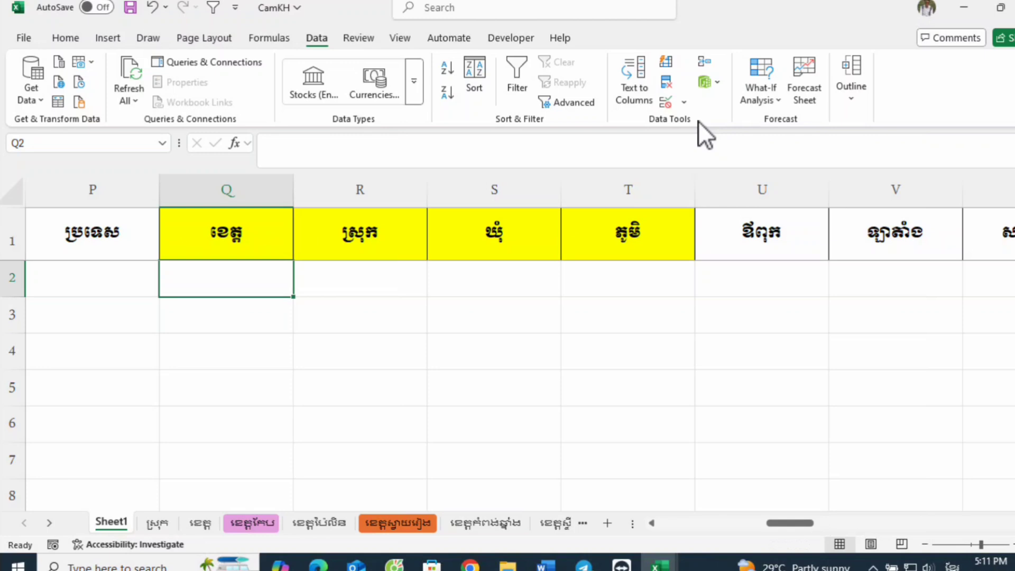
{"action": "left_click", "coordinate": [666, 102]}
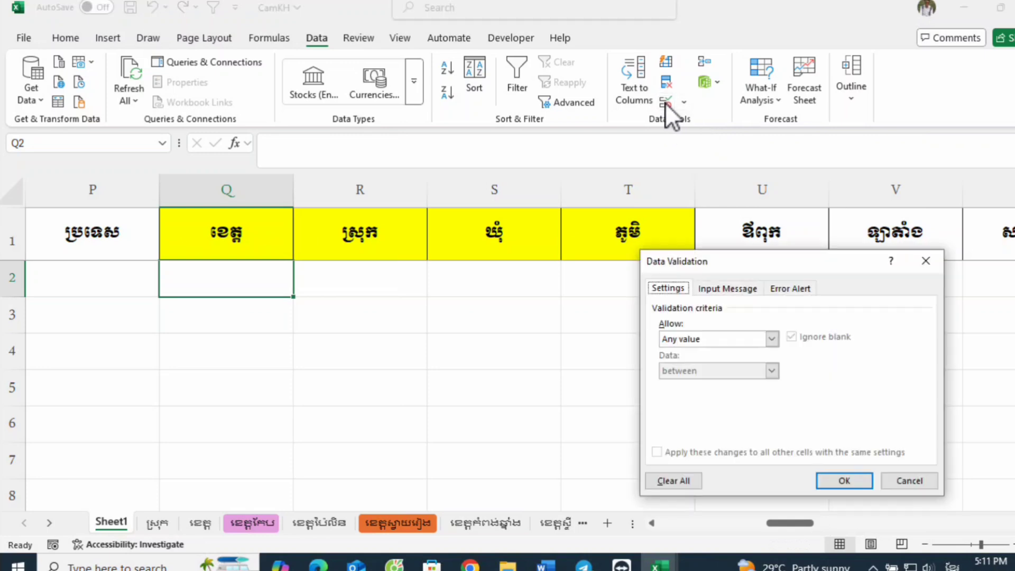
{"action": "left_click", "coordinate": [930, 259]}
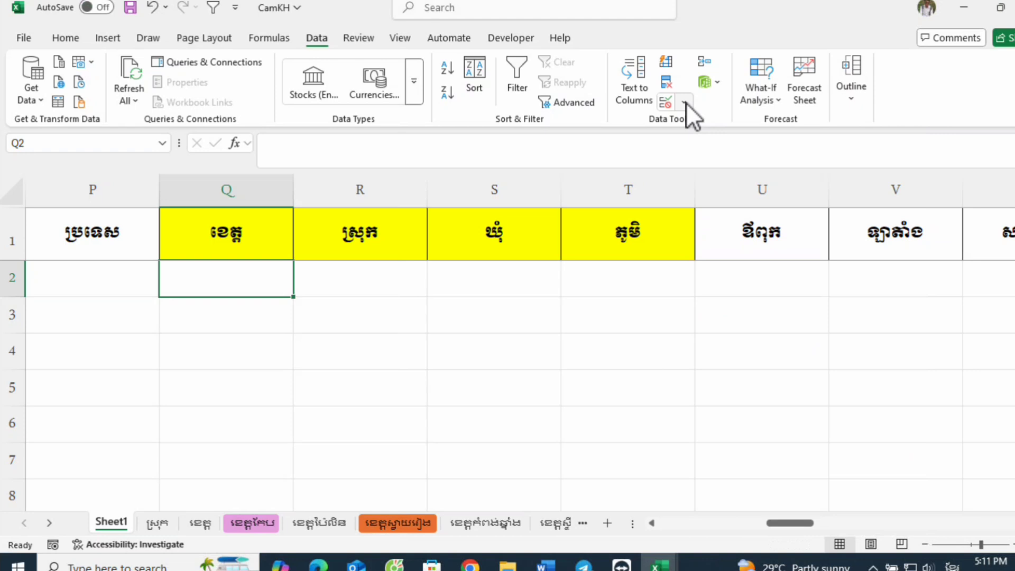
{"action": "left_click", "coordinate": [686, 103]}
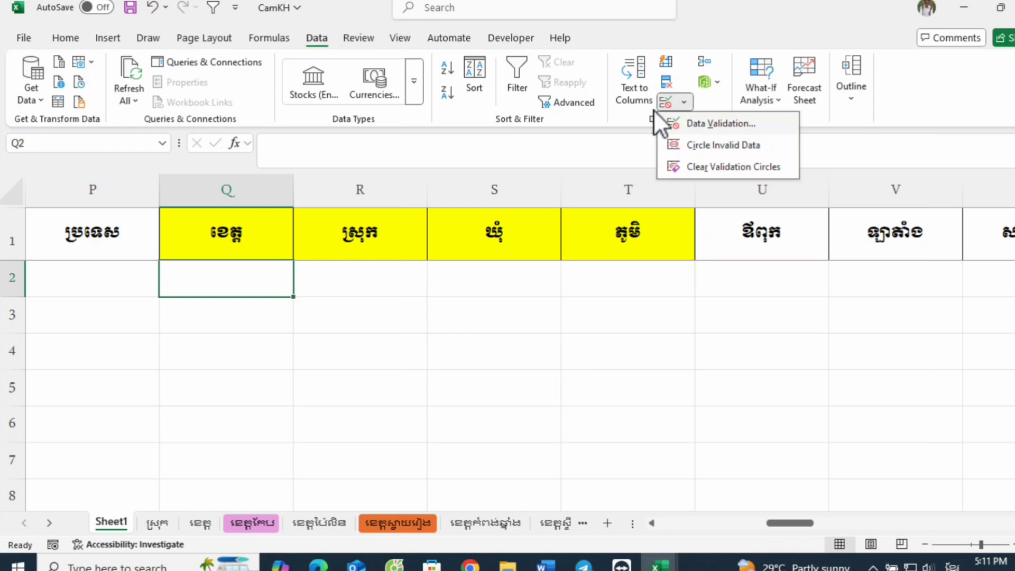
{"action": "left_click", "coordinate": [664, 101]}
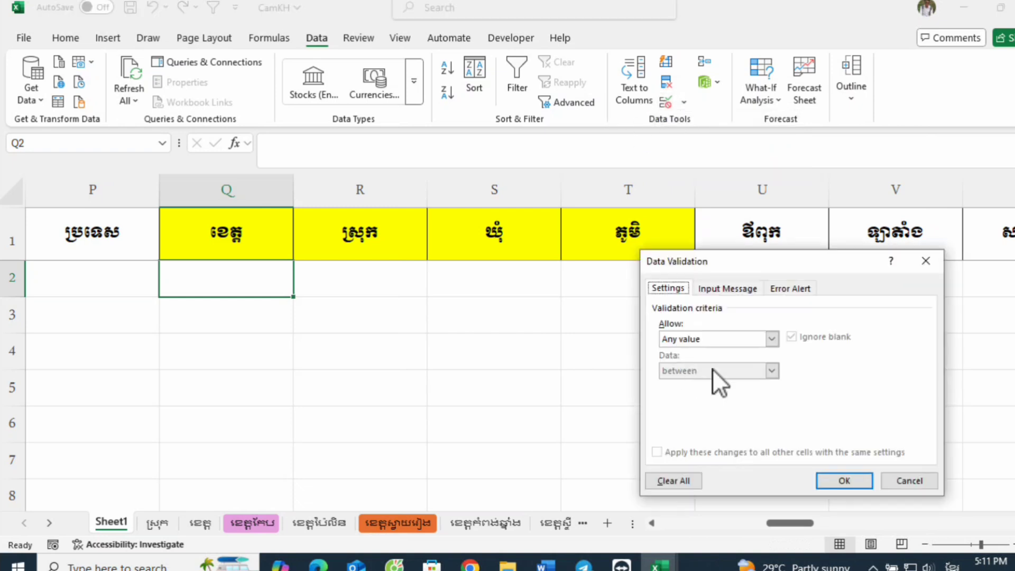
{"action": "left_click_drag", "start_coordinate": [706, 264], "coordinate": [603, 277]}
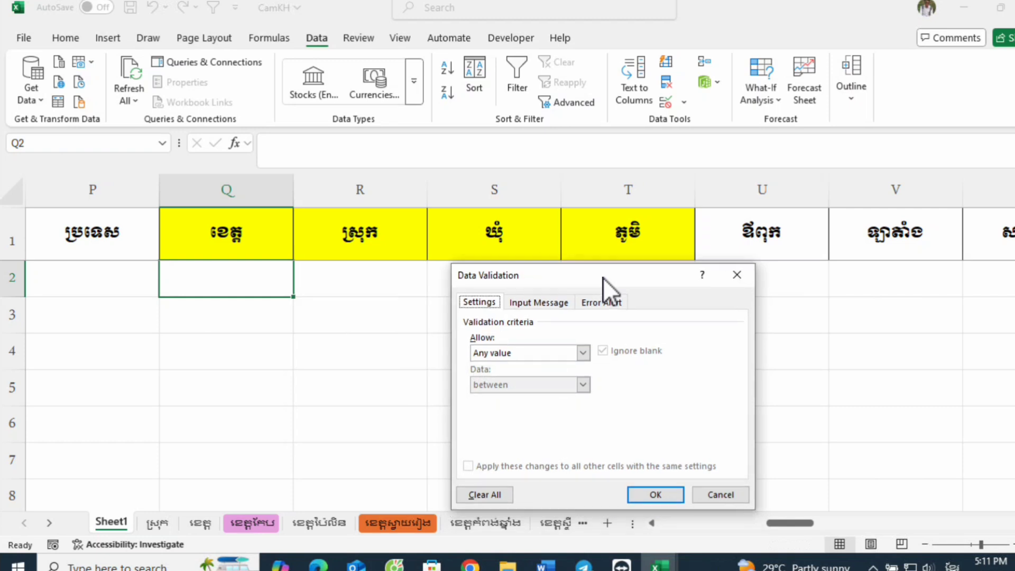
{"action": "left_click", "coordinate": [583, 354]}
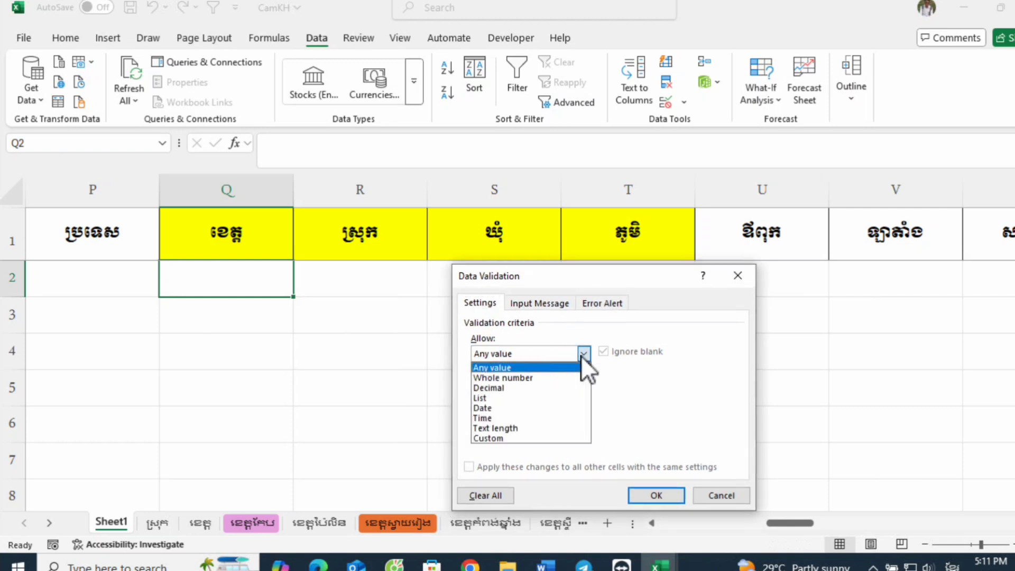
{"action": "left_click", "coordinate": [518, 398]}
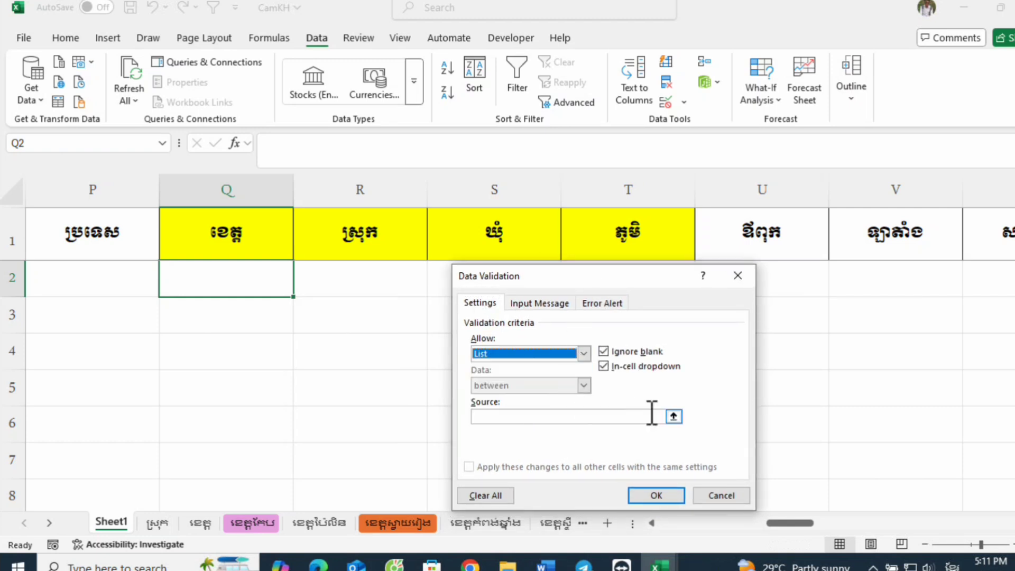
Step: Set the list source to the named range =ខេត្ត and apply the validation rule to Q2
{"action": "left_click", "coordinate": [634, 420]}
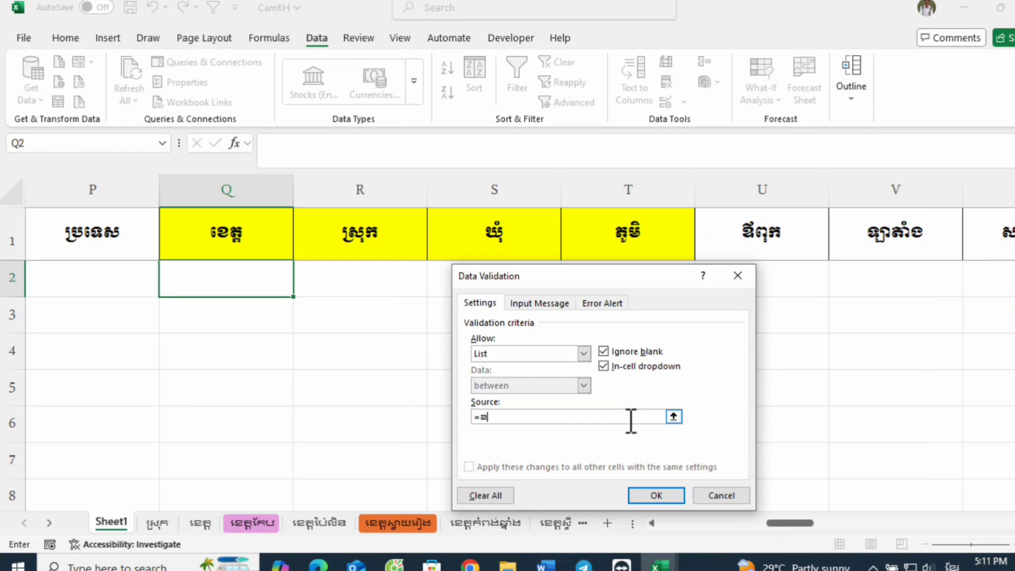
{"action": "type", "text": "េ"}
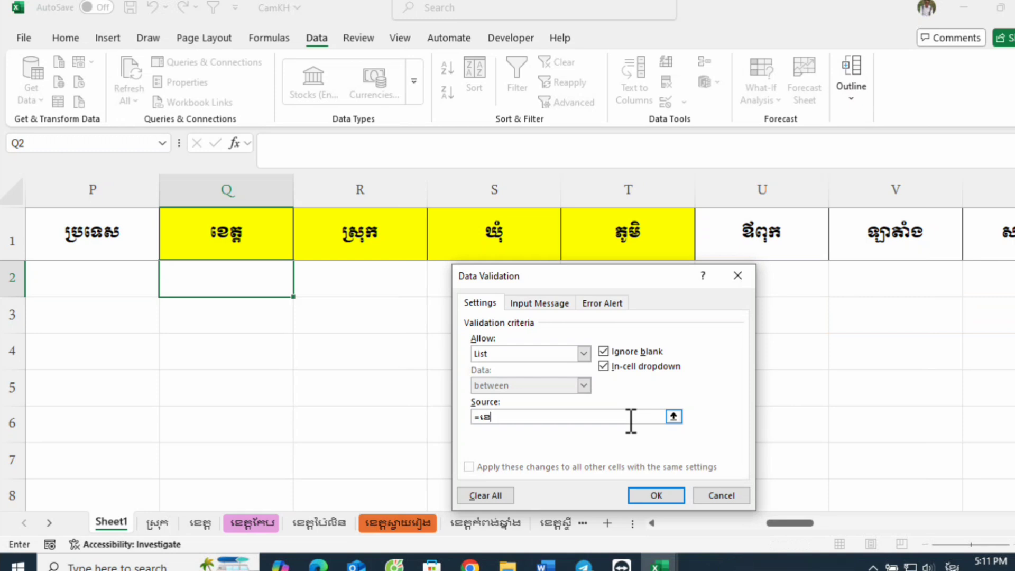
{"action": "type", "text": "ត្ត"}
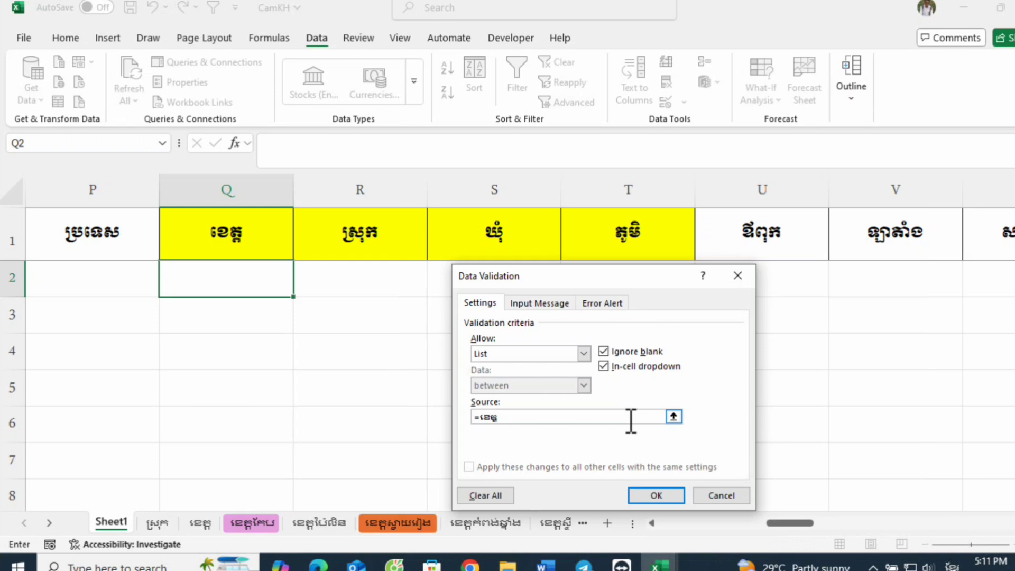
{"action": "type", "text": "្ត"}
{"action": "key", "text": "Return"}
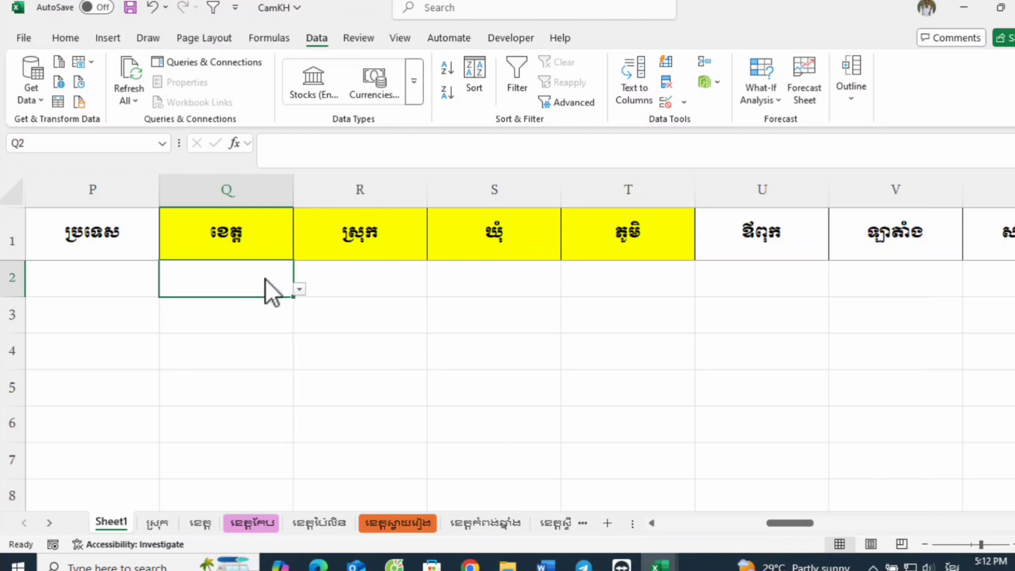
Step: Look through the province options offered by the drop-down list in cell Q2
{"action": "left_click", "coordinate": [299, 289]}
{"action": "left_click", "coordinate": [300, 287]}
{"action": "left_click", "coordinate": [261, 274]}
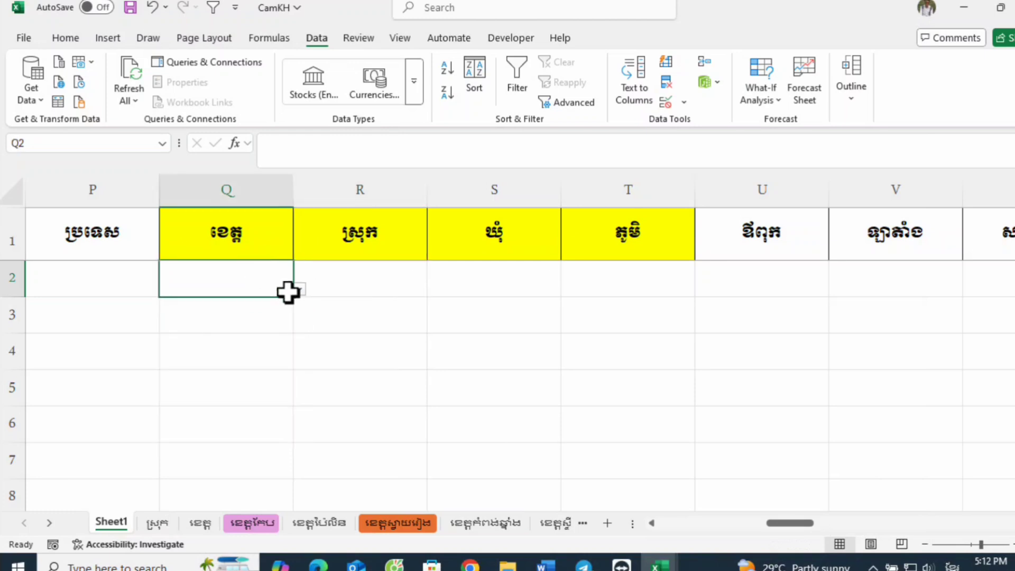
{"action": "left_click", "coordinate": [300, 289]}
{"action": "left_click", "coordinate": [299, 289]}
{"action": "left_click", "coordinate": [299, 289]}
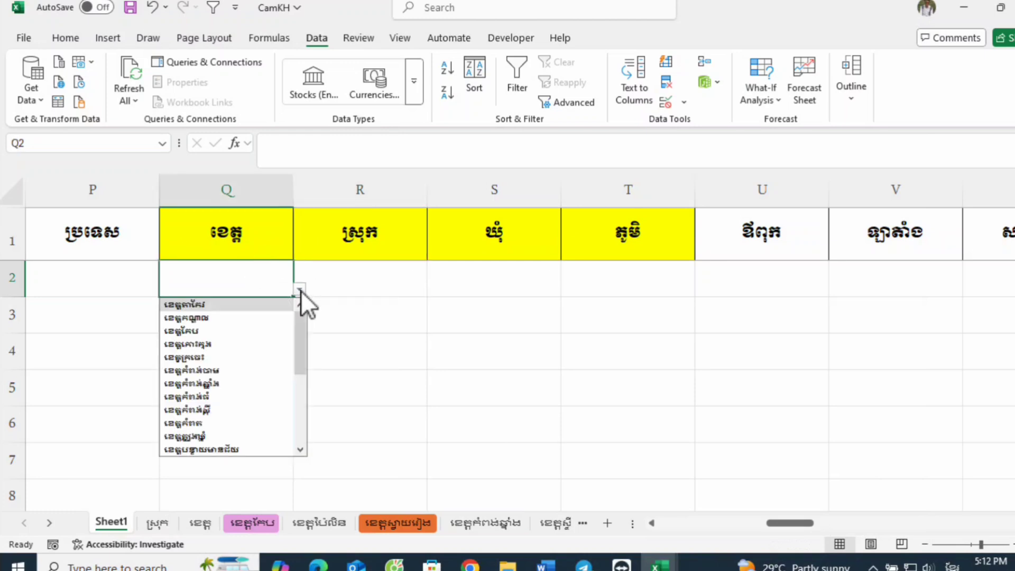
{"action": "scroll", "coordinate": [252, 355], "scroll_direction": "down", "scroll_amount": 5}
{"action": "scroll", "coordinate": [255, 358], "scroll_direction": "up", "scroll_amount": 5}
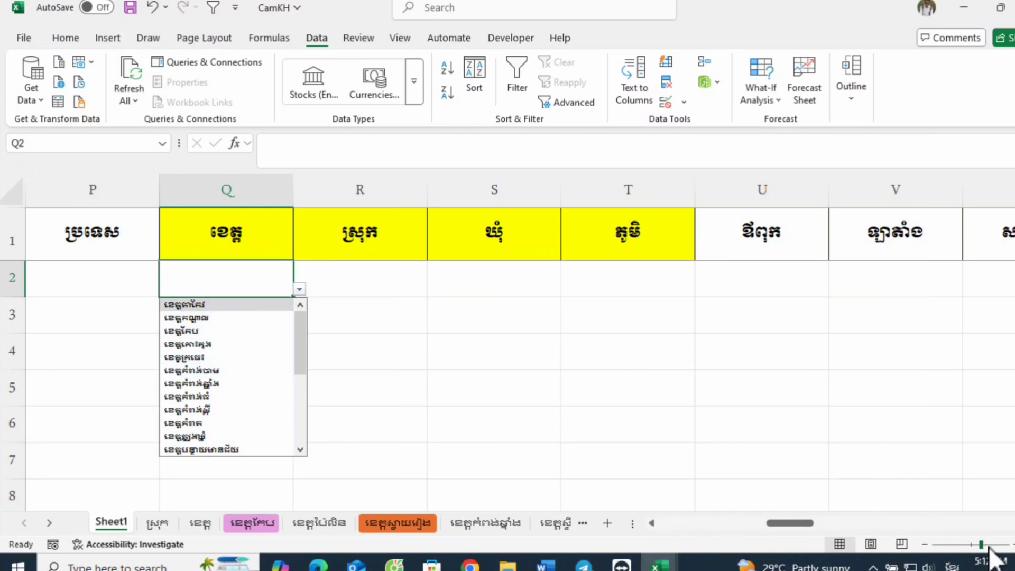
Step: Choose ខេត្តតាកែវ from the province drop-down list in cell Q2
{"action": "left_click_drag", "start_coordinate": [986, 543], "coordinate": [992, 544]}
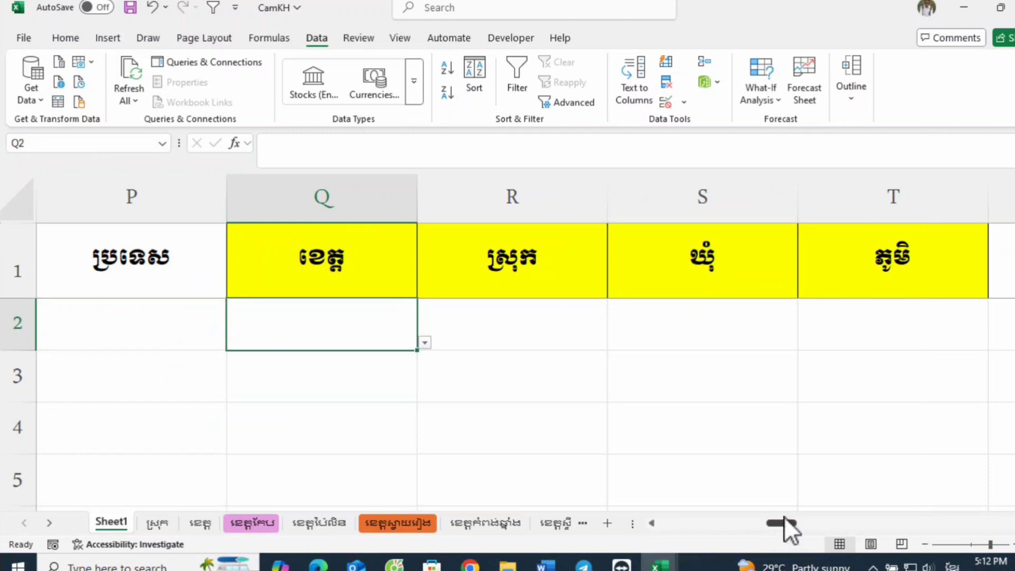
{"action": "left_click_drag", "start_coordinate": [782, 526], "coordinate": [772, 523]}
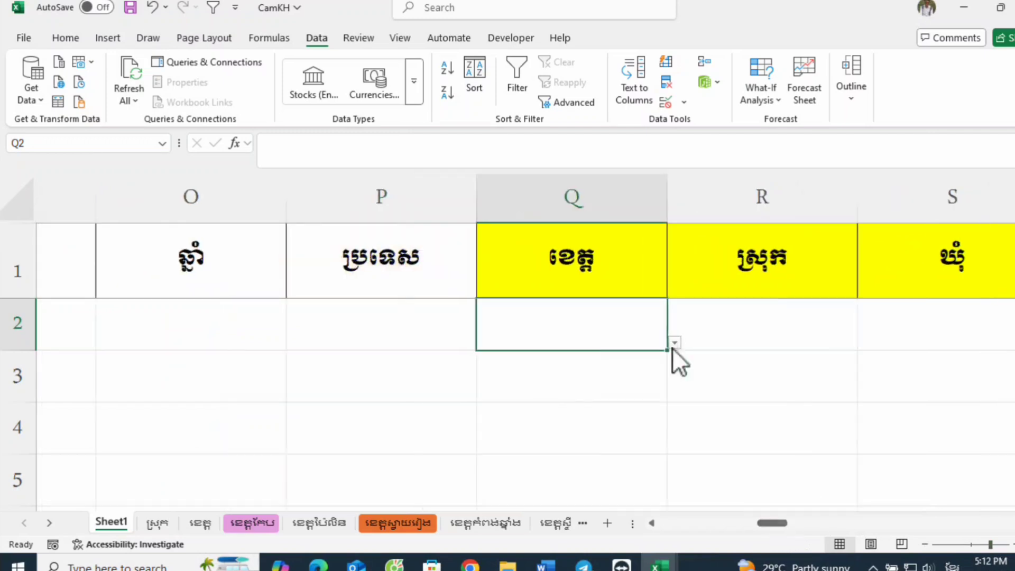
{"action": "left_click", "coordinate": [673, 343]}
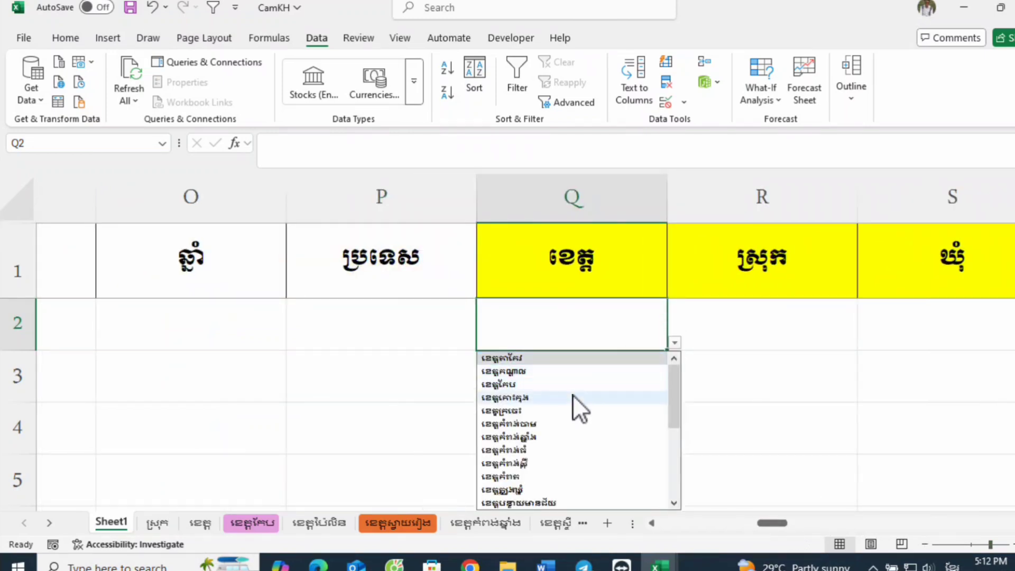
{"action": "scroll", "coordinate": [565, 394], "scroll_direction": "down", "scroll_amount": 2}
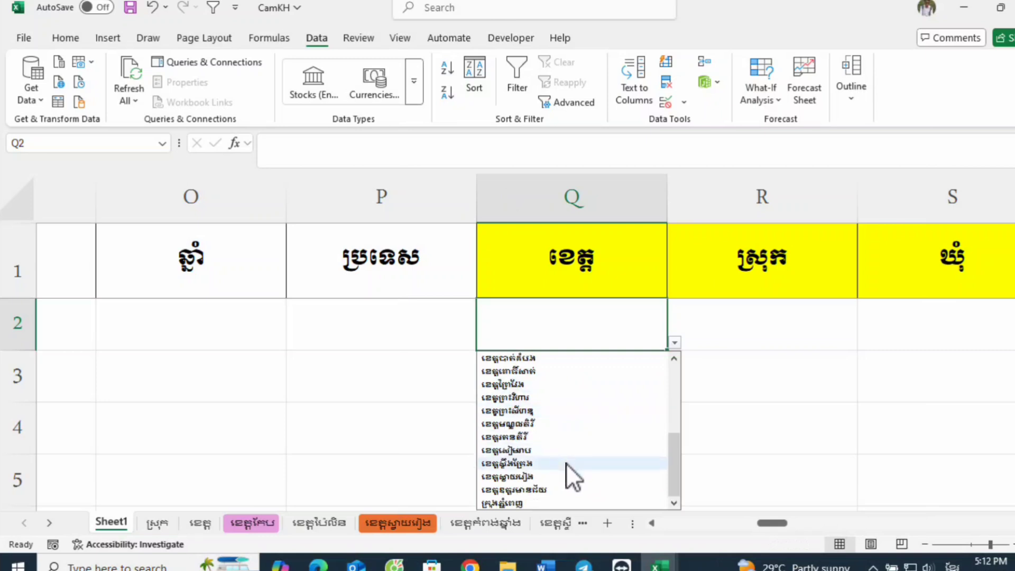
{"action": "scroll", "coordinate": [563, 455], "scroll_direction": "up", "scroll_amount": 2}
{"action": "scroll", "coordinate": [582, 434], "scroll_direction": "down", "scroll_amount": 4}
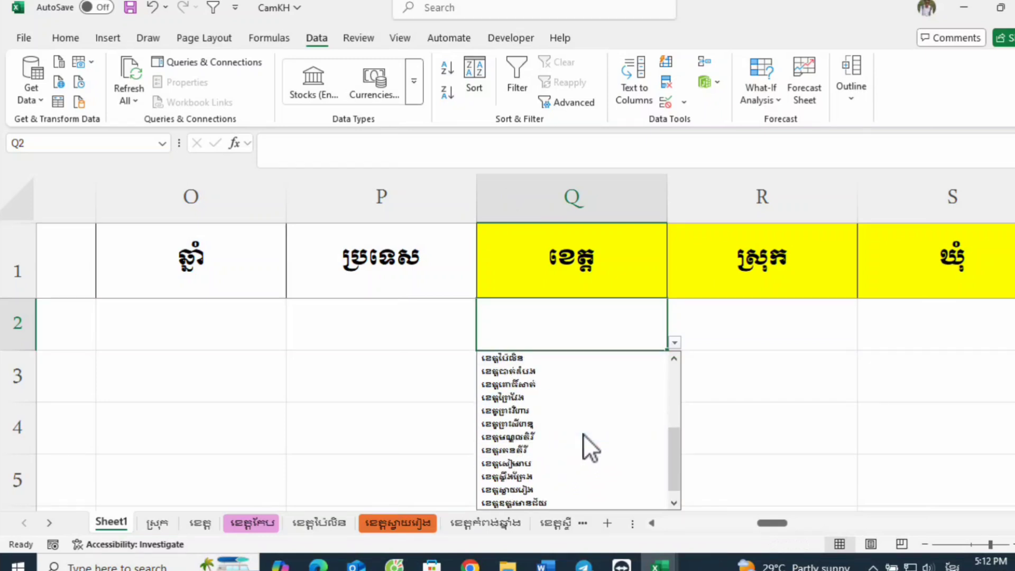
{"action": "scroll", "coordinate": [582, 434], "scroll_direction": "up", "scroll_amount": 4}
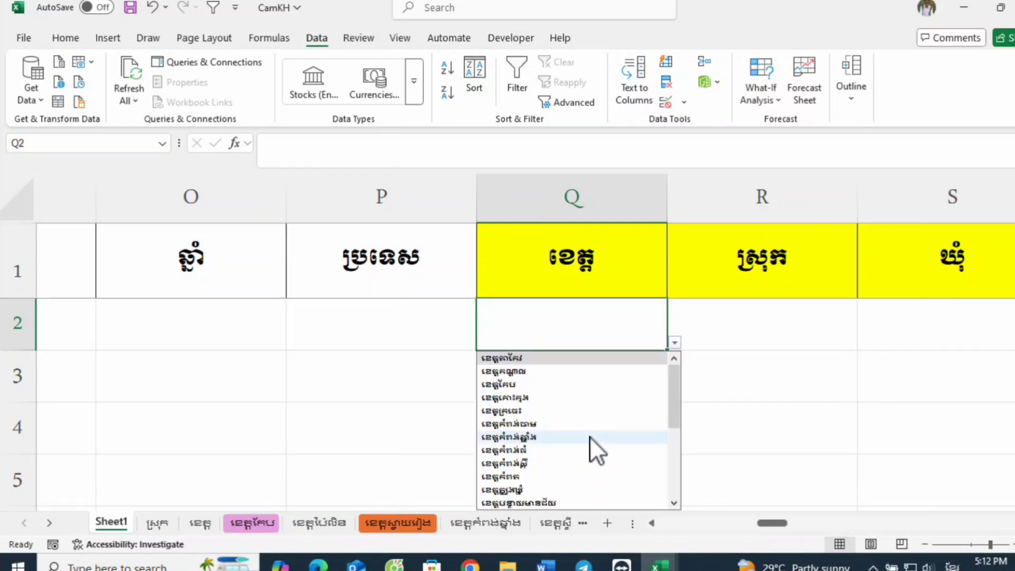
{"action": "left_click", "coordinate": [558, 359]}
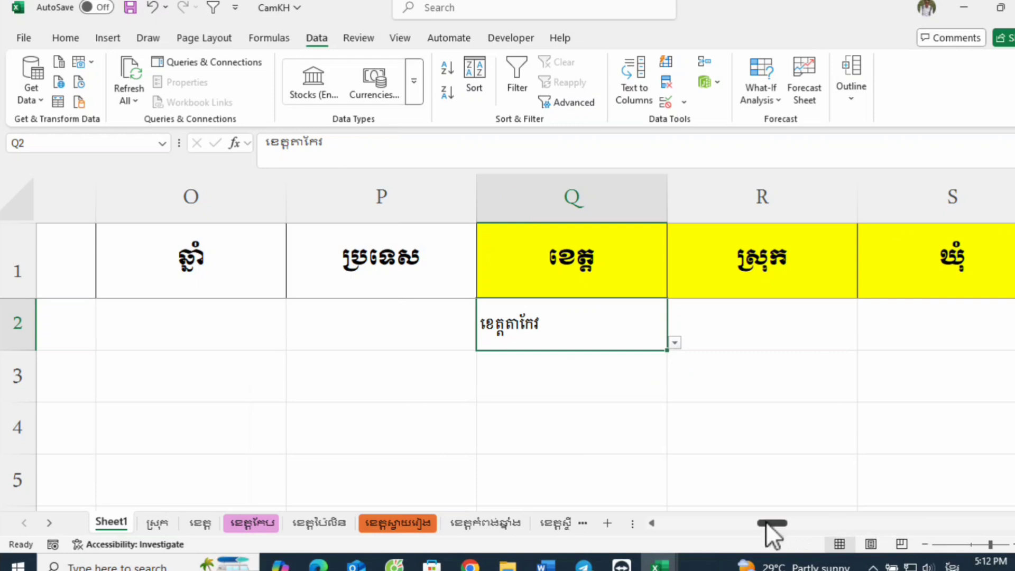
Step: Review the list source of Q2's validation rule against the province headers on the ខេត្ត sheet and cancel without changes
{"action": "mouse_move", "coordinate": [766, 522]}
{"action": "left_mouse_down"}
{"action": "mouse_move", "coordinate": [785, 521]}
{"action": "mouse_move", "coordinate": [776, 520]}
{"action": "left_mouse_up"}
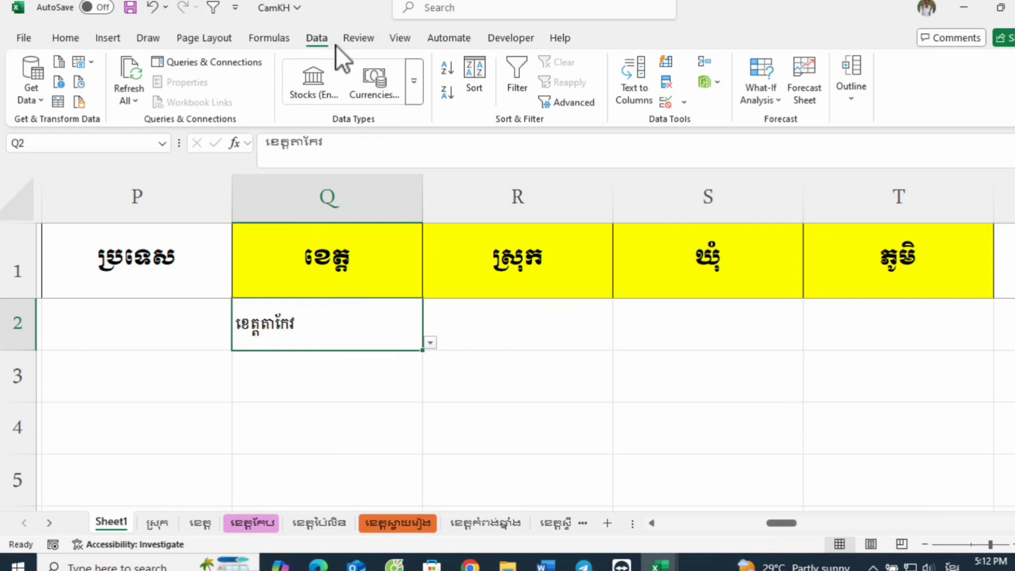
{"action": "left_click", "coordinate": [516, 248]}
{"action": "left_click", "coordinate": [517, 308]}
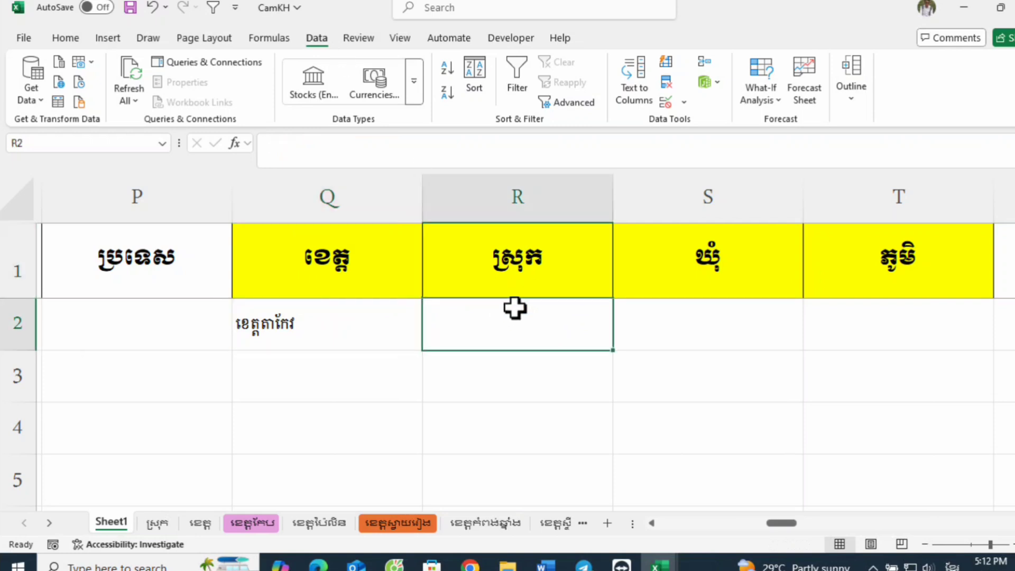
{"action": "left_click", "coordinate": [349, 247]}
{"action": "left_click", "coordinate": [344, 312]}
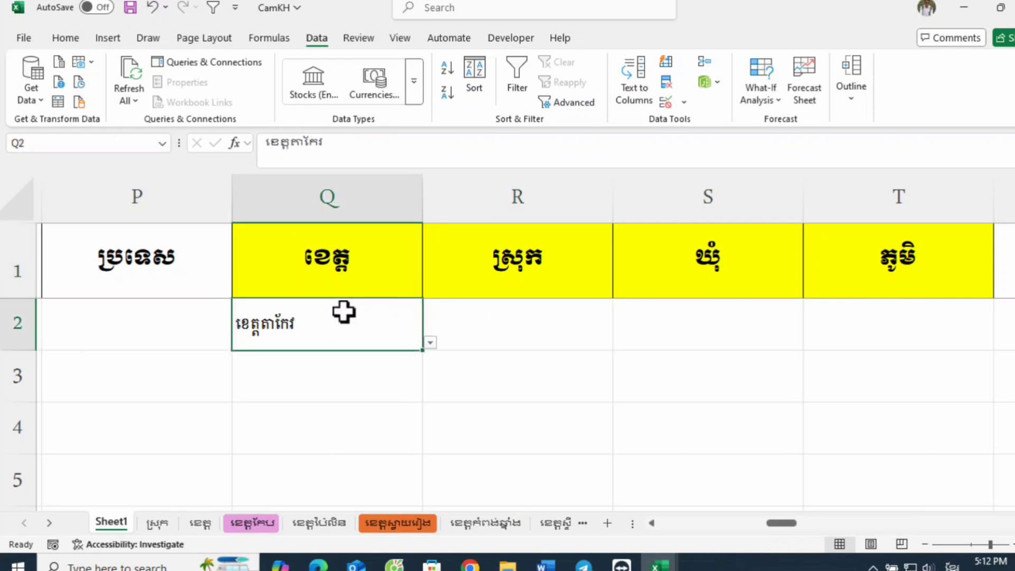
{"action": "left_click", "coordinate": [665, 103]}
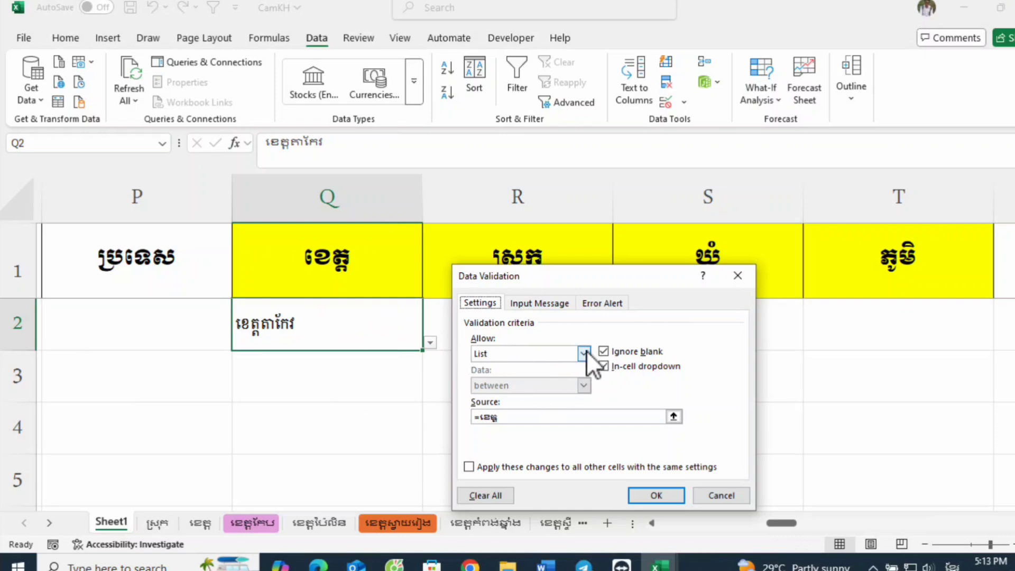
{"action": "left_click", "coordinate": [674, 417]}
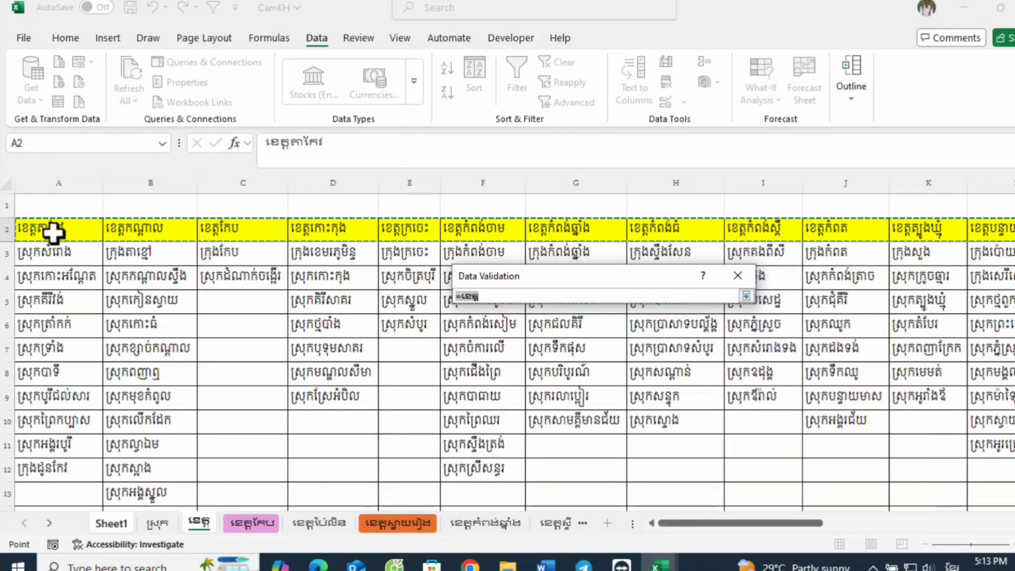
{"action": "left_click", "coordinate": [53, 231]}
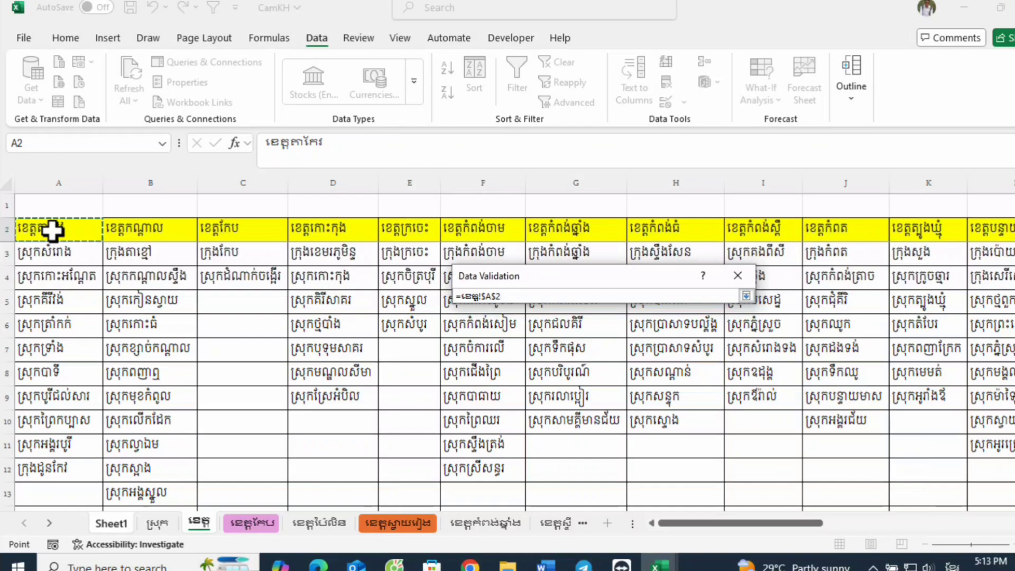
{"action": "key", "text": "BackSpace"}
{"action": "key", "text": "BackSpace"}
{"action": "key", "text": "BackSpace"}
{"action": "key", "text": "BackSpace"}
{"action": "key", "text": "BackSpace"}
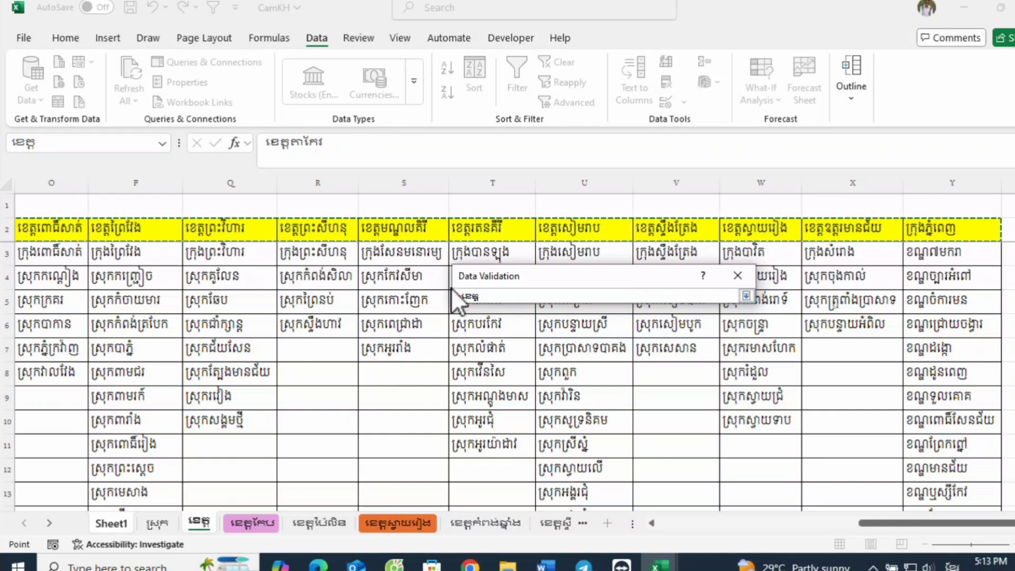
{"action": "key", "text": "Return"}
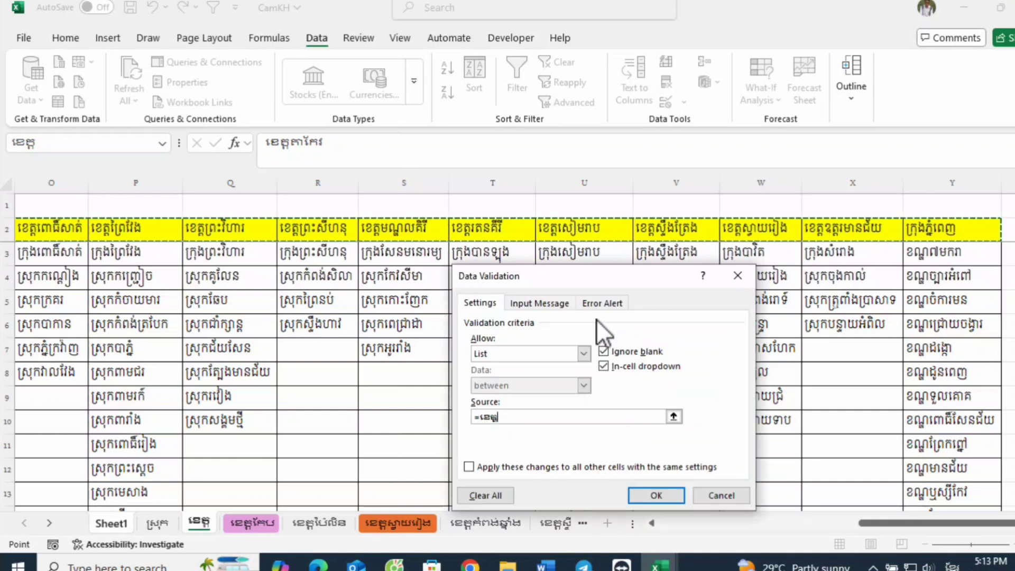
{"action": "left_click", "coordinate": [722, 496]}
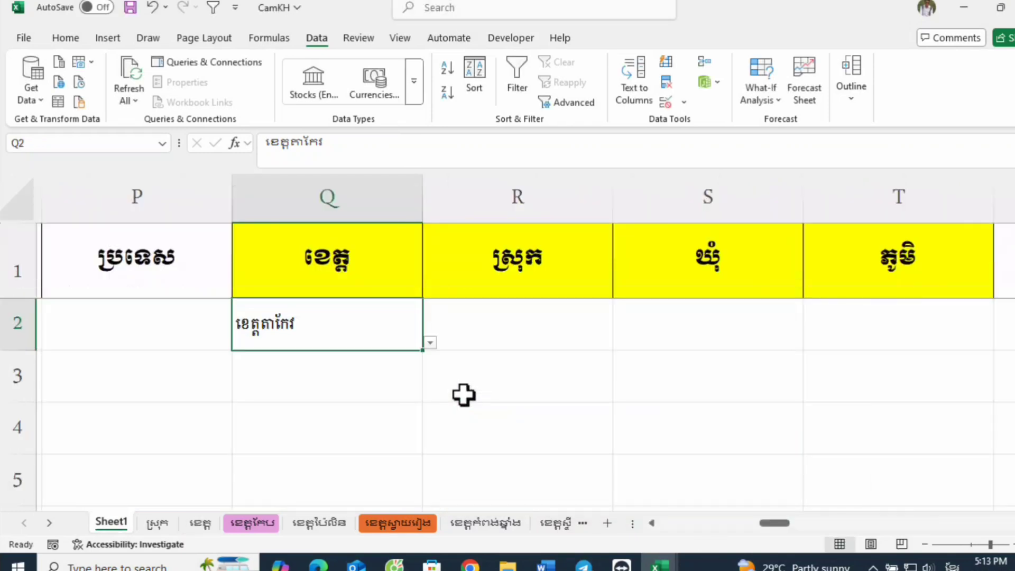
Step: Start a data validation rule for the district entry cell R2 that allows a List
{"action": "left_click", "coordinate": [532, 325]}
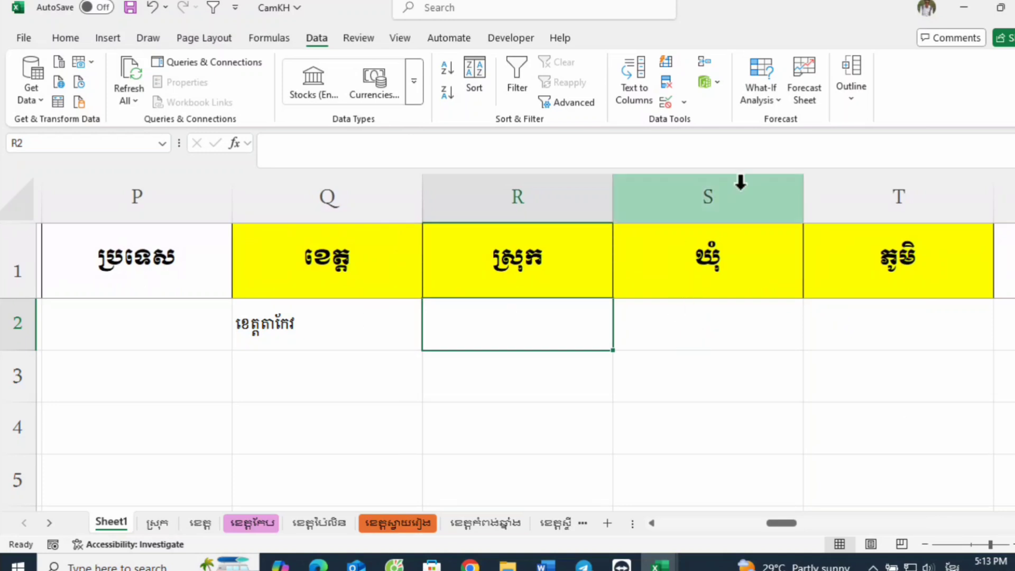
{"action": "left_click", "coordinate": [665, 101]}
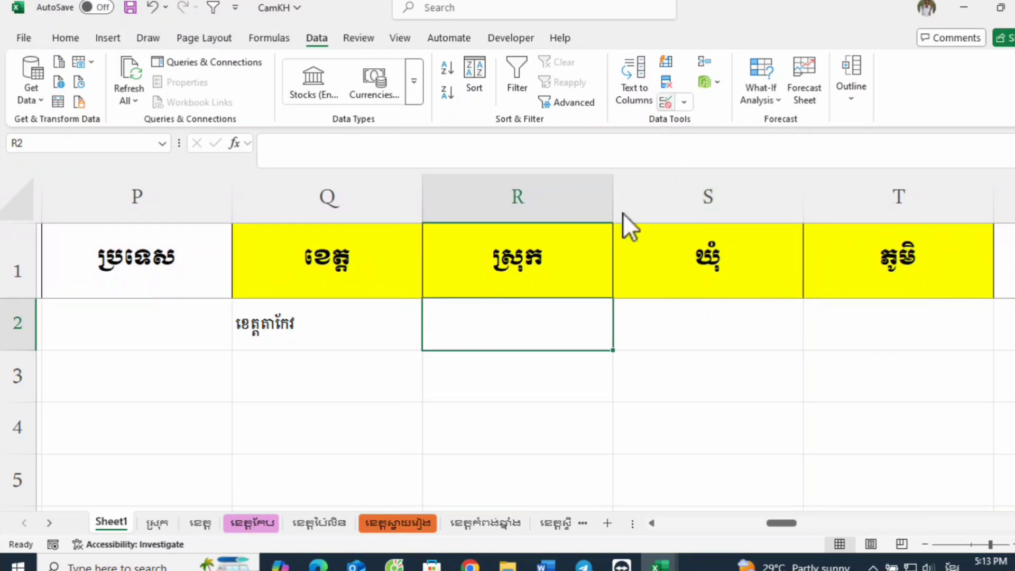
{"action": "left_click_drag", "start_coordinate": [621, 280], "coordinate": [814, 272]}
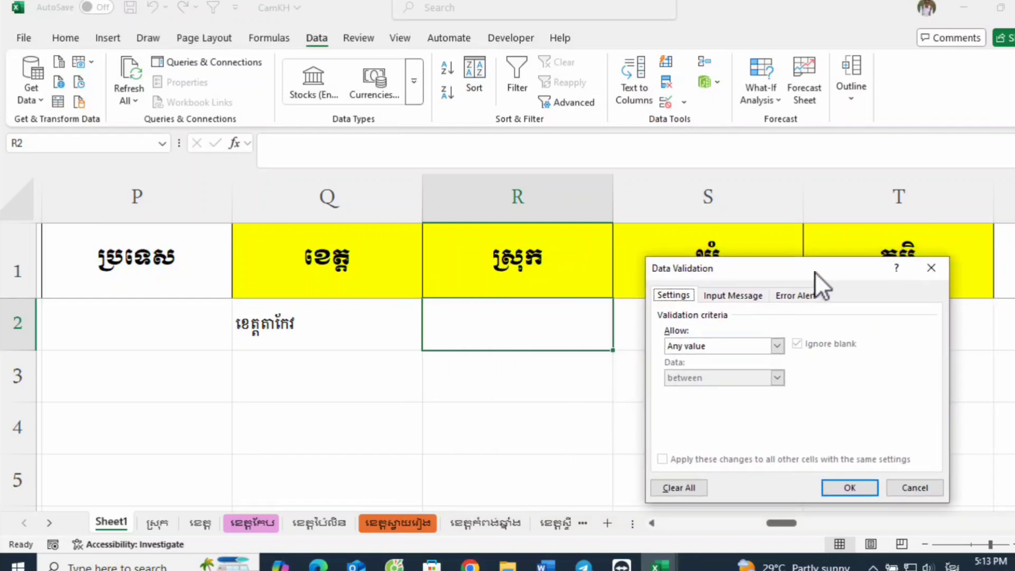
{"action": "left_click", "coordinate": [778, 346]}
{"action": "left_click", "coordinate": [694, 393]}
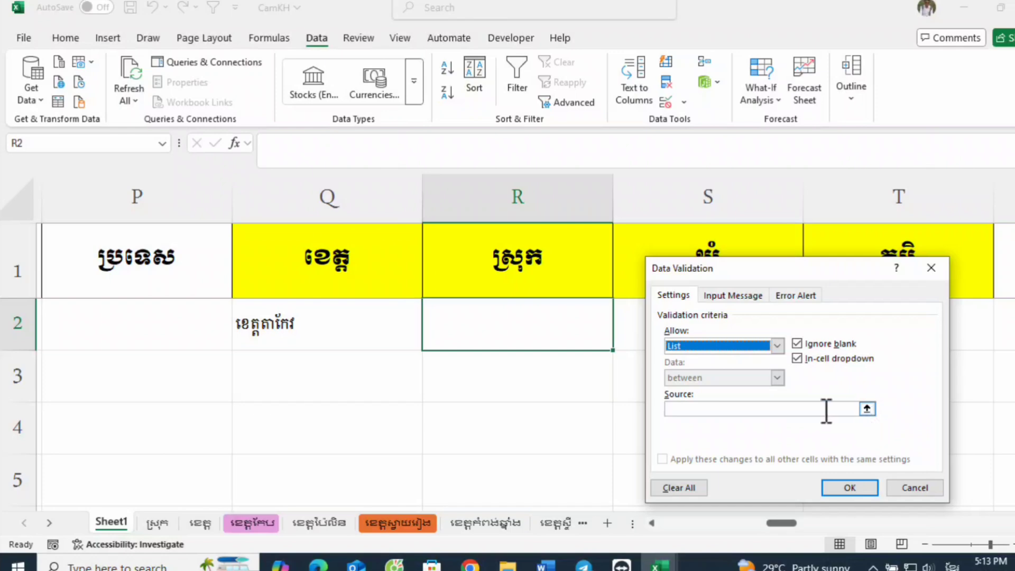
Step: Begin the list source of R2's validation rule with the formula =indirect( in English input
{"action": "left_click", "coordinate": [816, 410]}
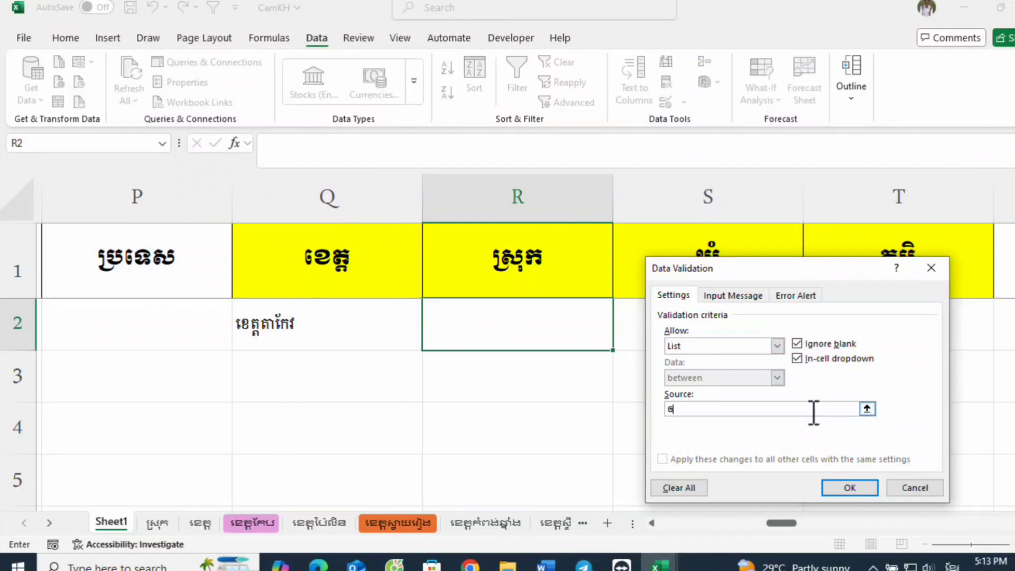
{"action": "key", "text": "BackSpace"}
{"action": "key", "text": "alt+shift"}
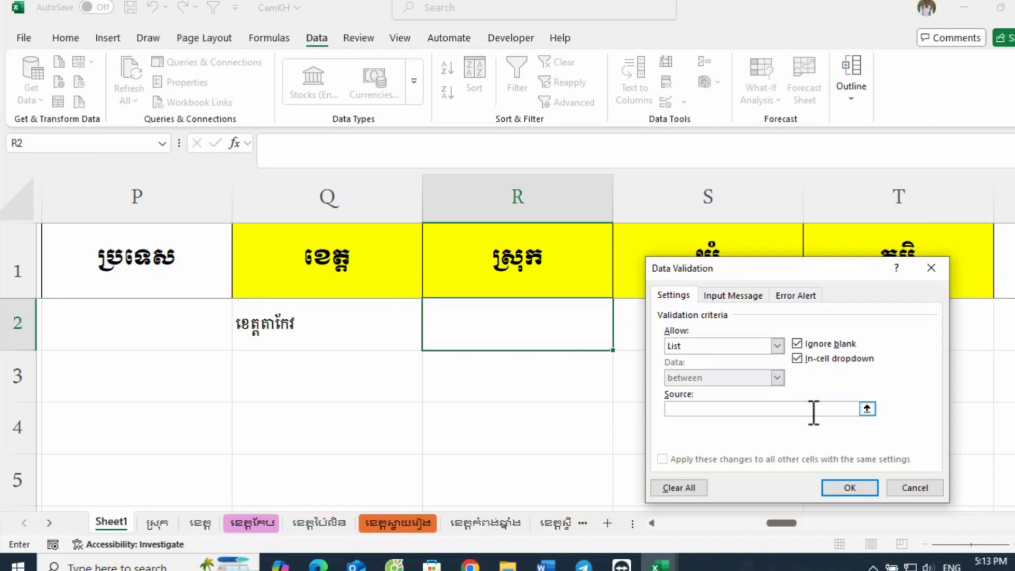
{"action": "type", "text": "o"}
{"action": "key", "text": "alt+shift"}
{"action": "type", "text": "ត"}
{"action": "key", "text": "BackSpace"}
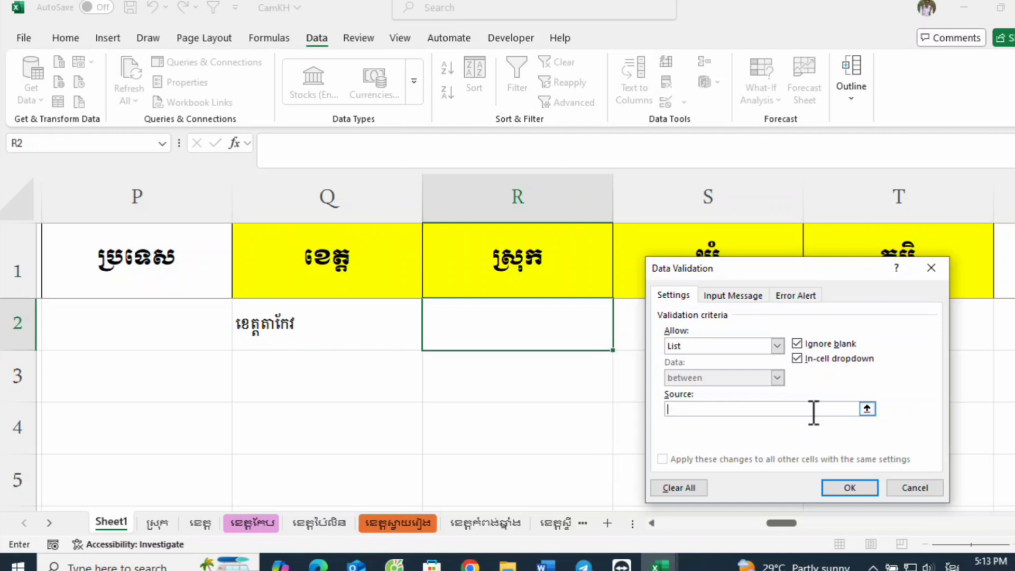
{"action": "key", "text": "alt+shift"}
{"action": "type", "text": "=indirect("}
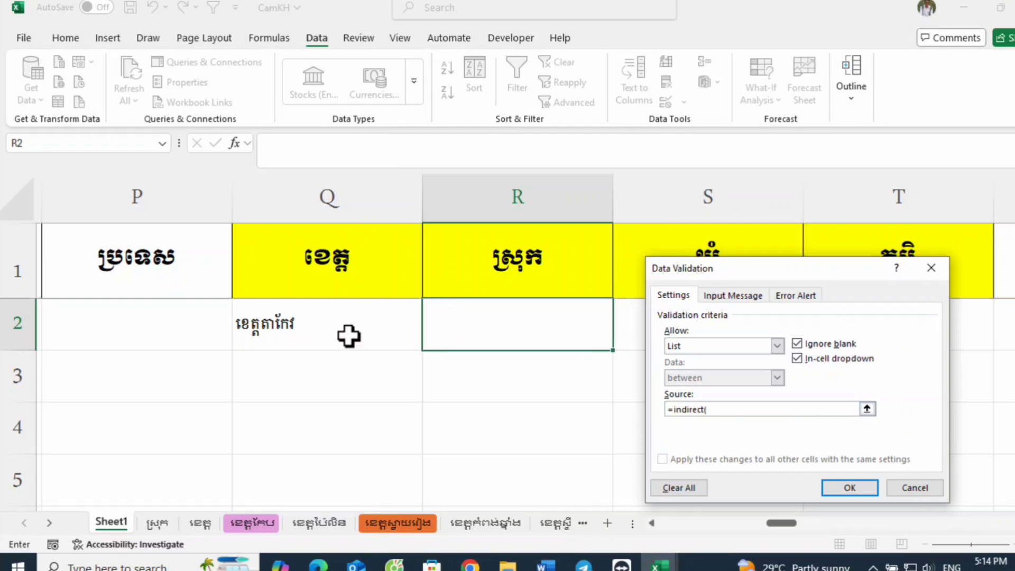
Step: Complete the source as =indirect(Q$2), referring to the province cell, and apply the validation rule to R2
{"action": "left_click", "coordinate": [347, 336]}
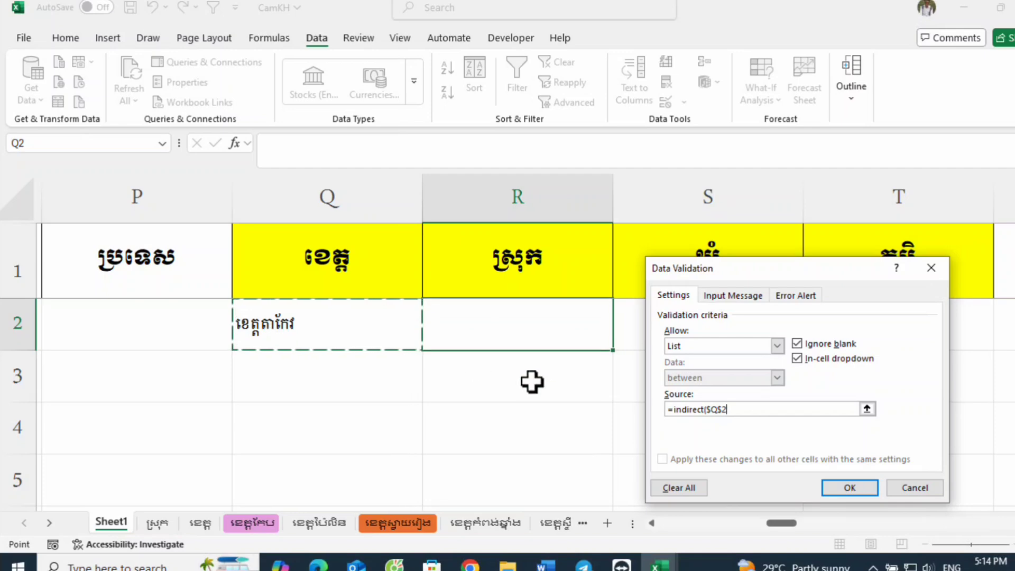
{"action": "key", "text": "F4"}
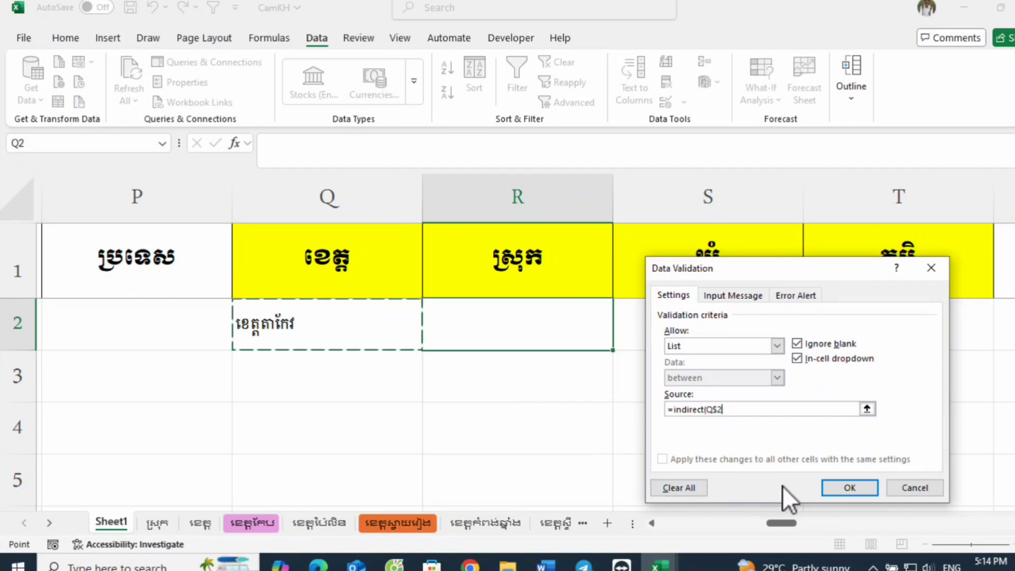
{"action": "type", "text": ")"}
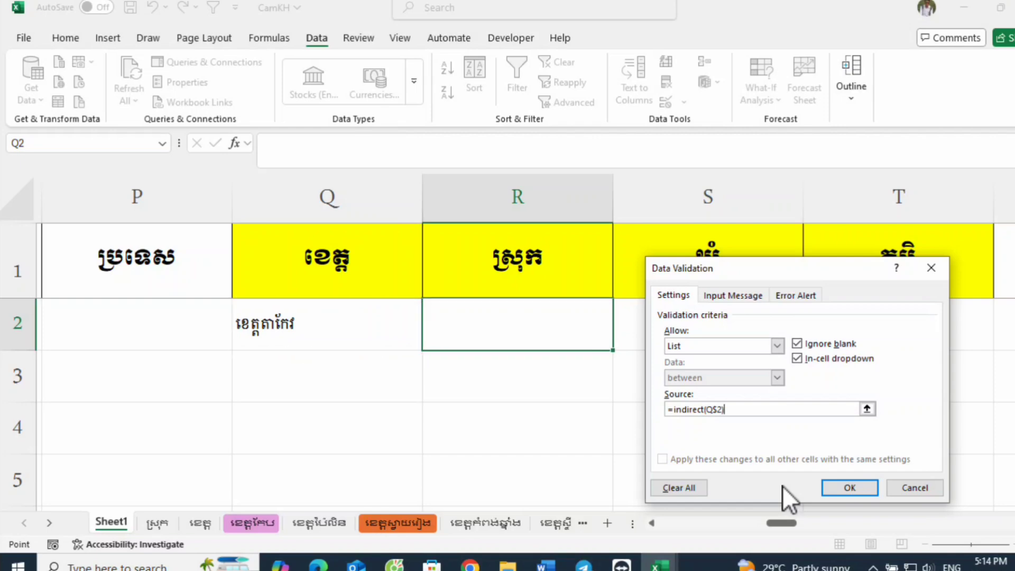
{"action": "left_click", "coordinate": [723, 406]}
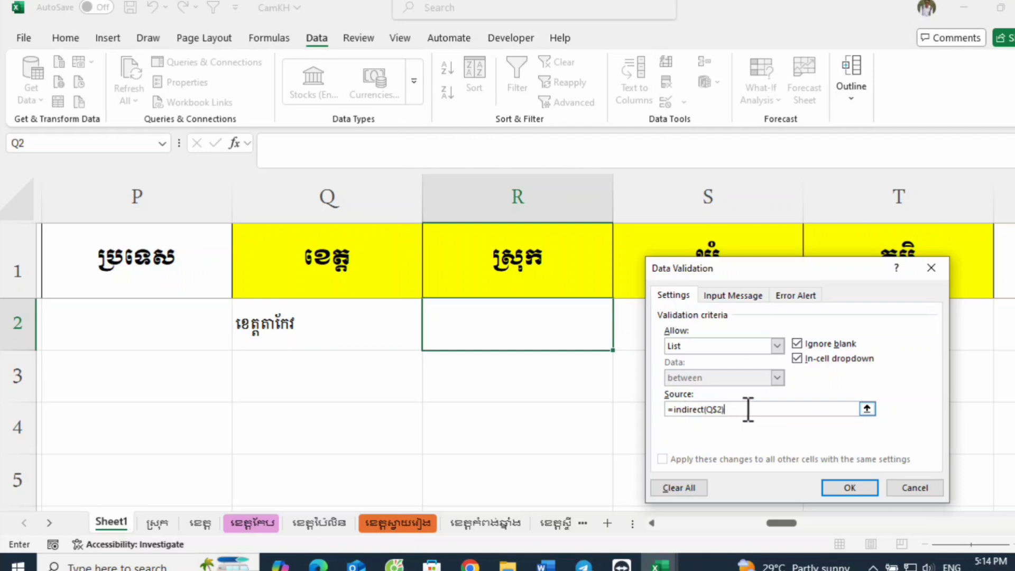
{"action": "type", "text": "+$Q$2"}
{"action": "key", "text": "BackSpace"}
{"action": "key", "text": "BackSpace"}
{"action": "key", "text": "BackSpace"}
{"action": "key", "text": "BackSpace"}
{"action": "left_click", "coordinate": [849, 489]}
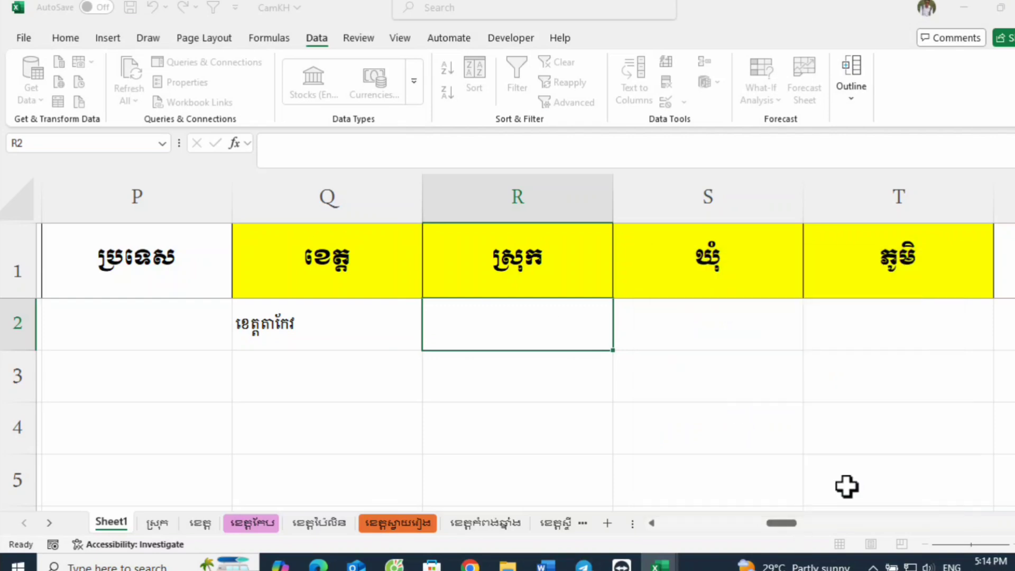
Step: Examine the district options that R2's drop-down list offers for the province chosen in Q2
{"action": "left_click", "coordinate": [621, 343]}
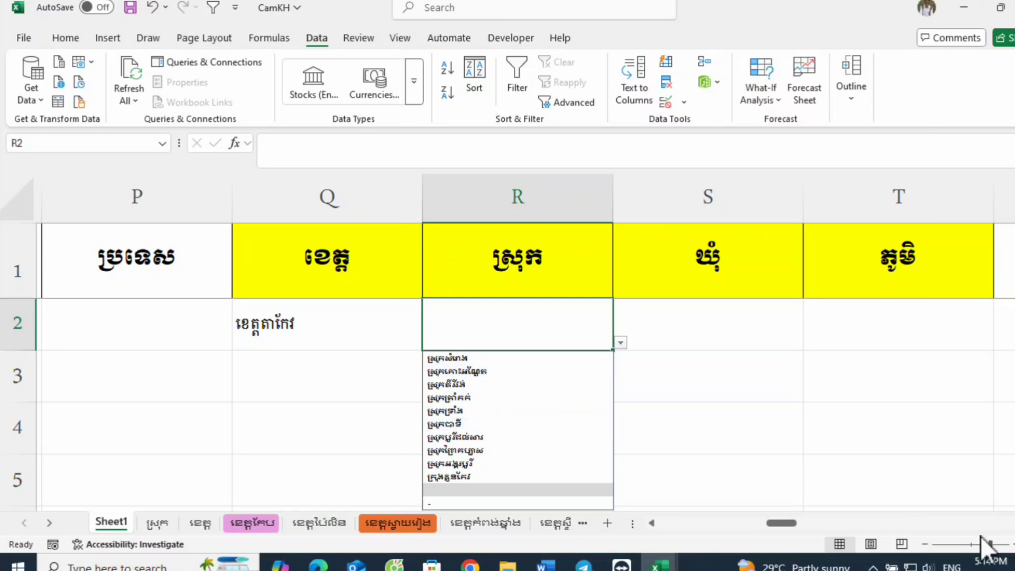
{"action": "left_click", "coordinate": [1014, 545]}
{"action": "left_click", "coordinate": [1014, 545]}
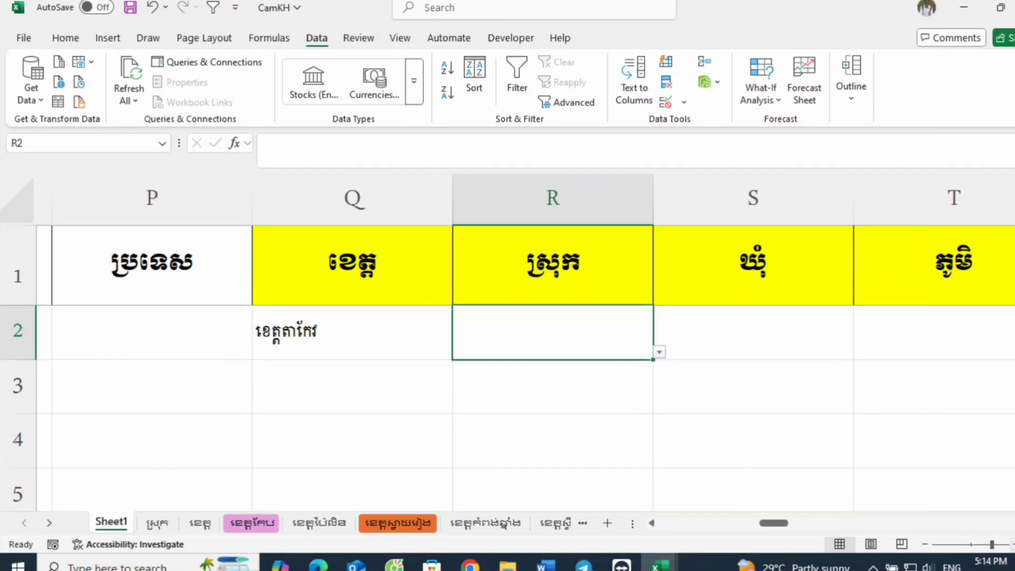
{"action": "left_click", "coordinate": [660, 352]}
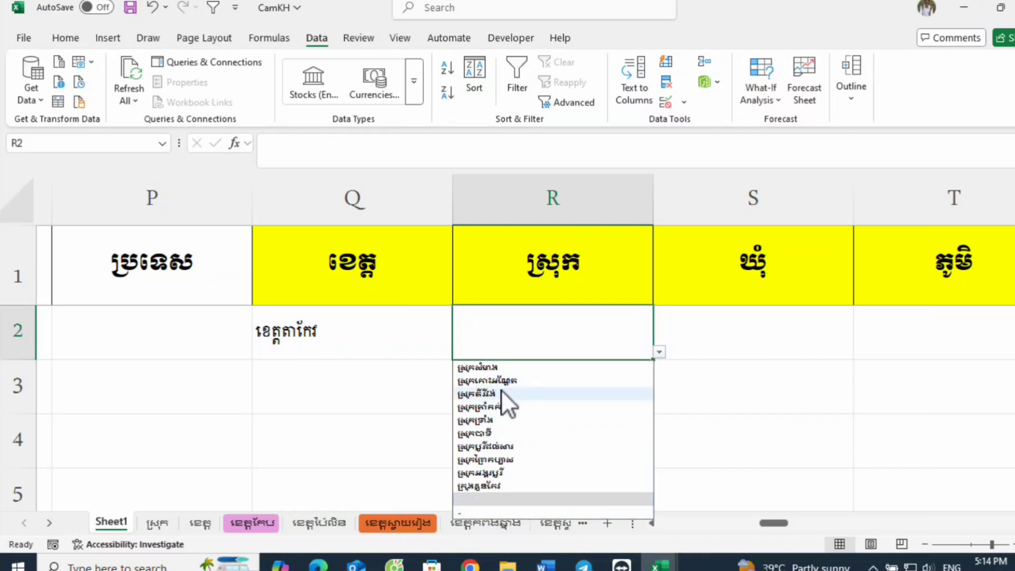
{"action": "left_click", "coordinate": [354, 340]}
{"action": "left_click", "coordinate": [568, 319]}
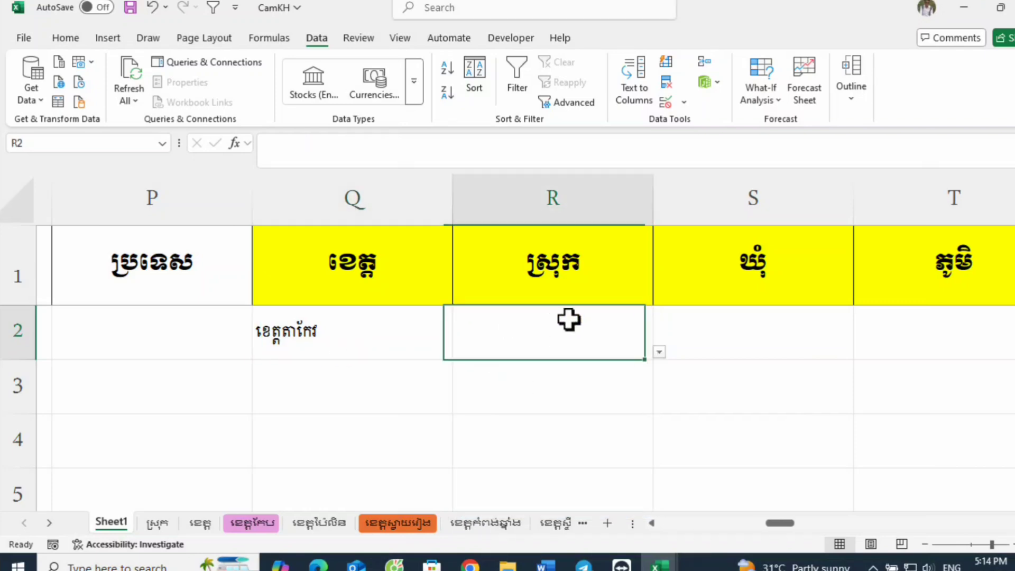
{"action": "left_click", "coordinate": [660, 352]}
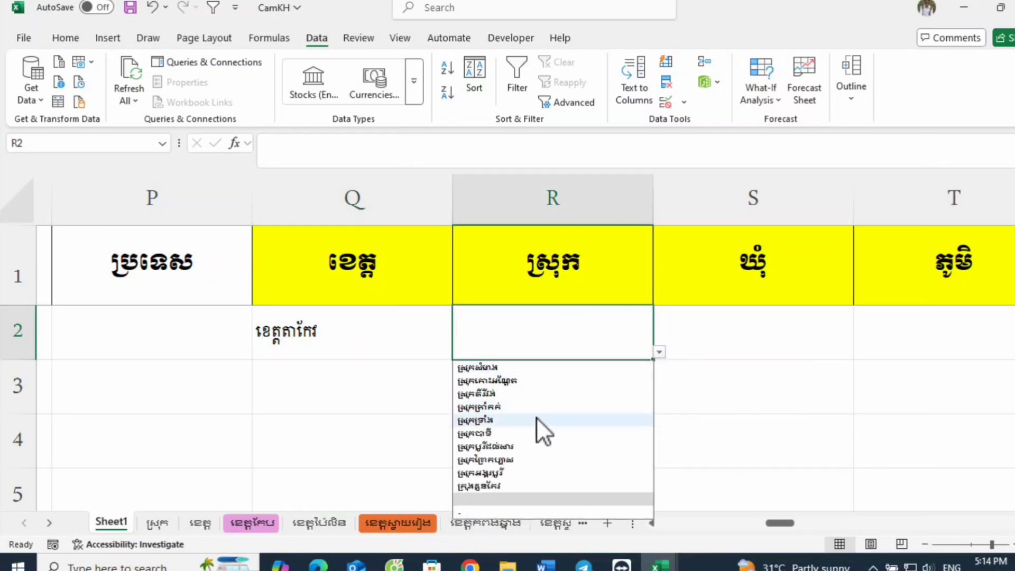
{"action": "left_click", "coordinate": [356, 340]}
{"action": "left_click", "coordinate": [557, 349]}
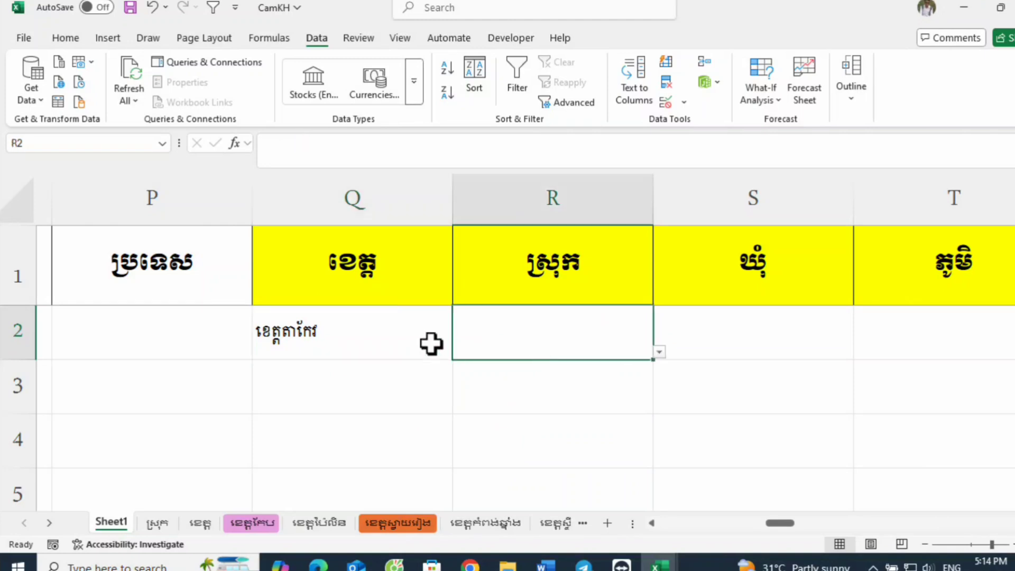
{"action": "left_click", "coordinate": [431, 340]}
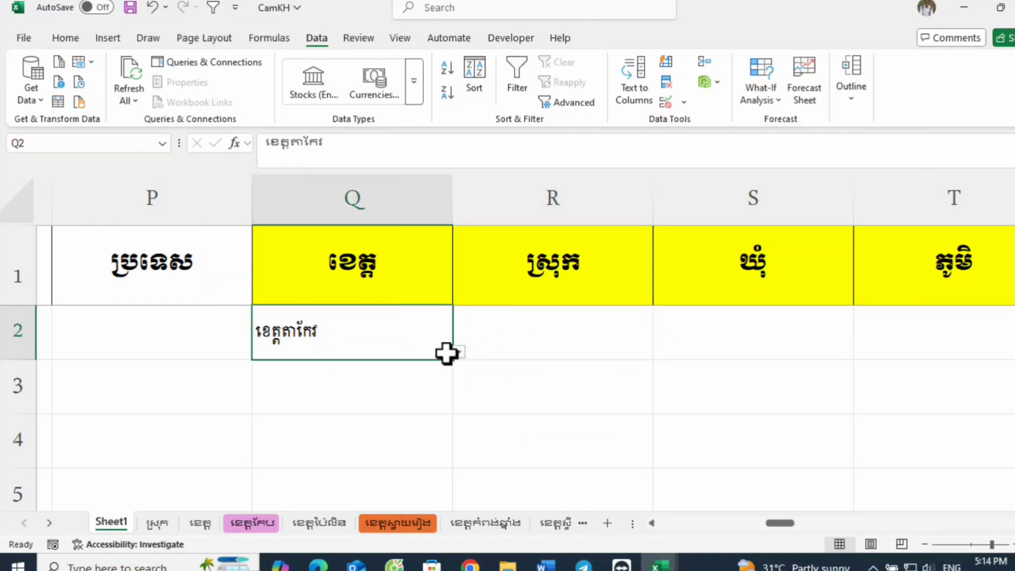
Step: Choose ស្រុកសំរោង from the district drop-down list in cell R2
{"action": "left_click", "coordinate": [529, 341]}
{"action": "left_click", "coordinate": [660, 352]}
{"action": "left_click", "coordinate": [585, 369]}
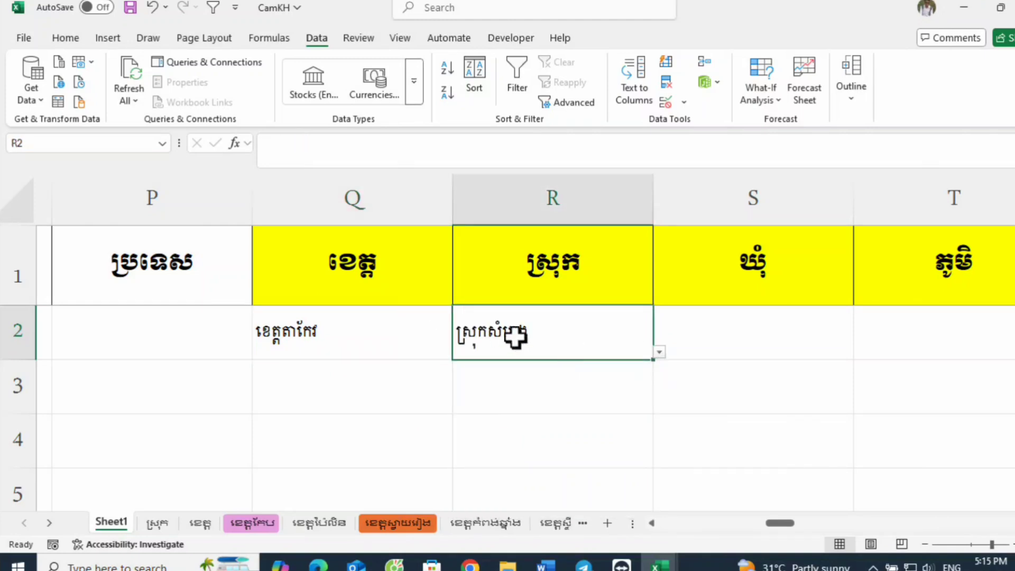
Step: Change the province in cell Q2 to ខេត្តកណ្តាល using its drop-down list
{"action": "left_click", "coordinate": [355, 303]}
{"action": "left_click", "coordinate": [379, 324]}
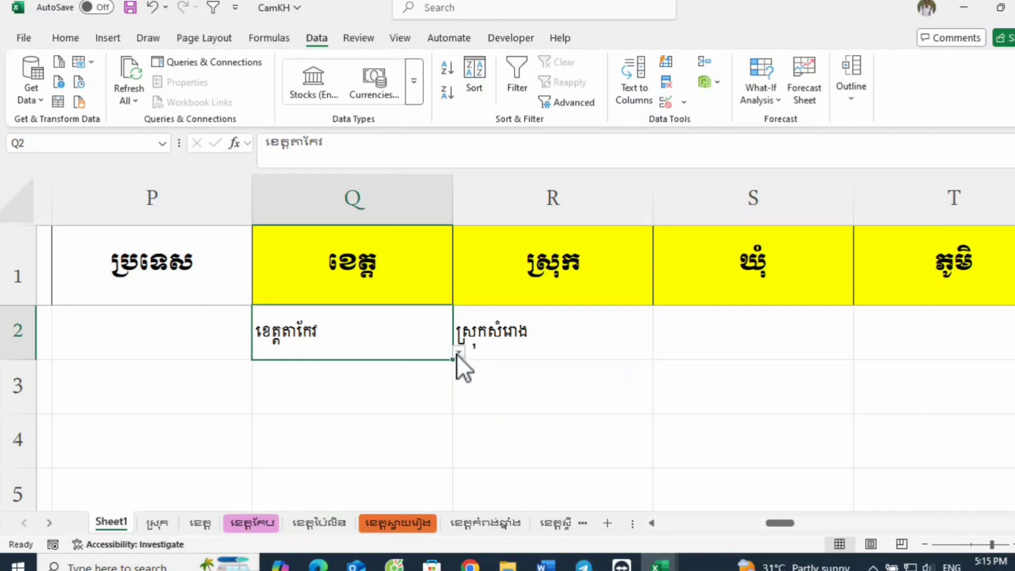
{"action": "left_click", "coordinate": [458, 352]}
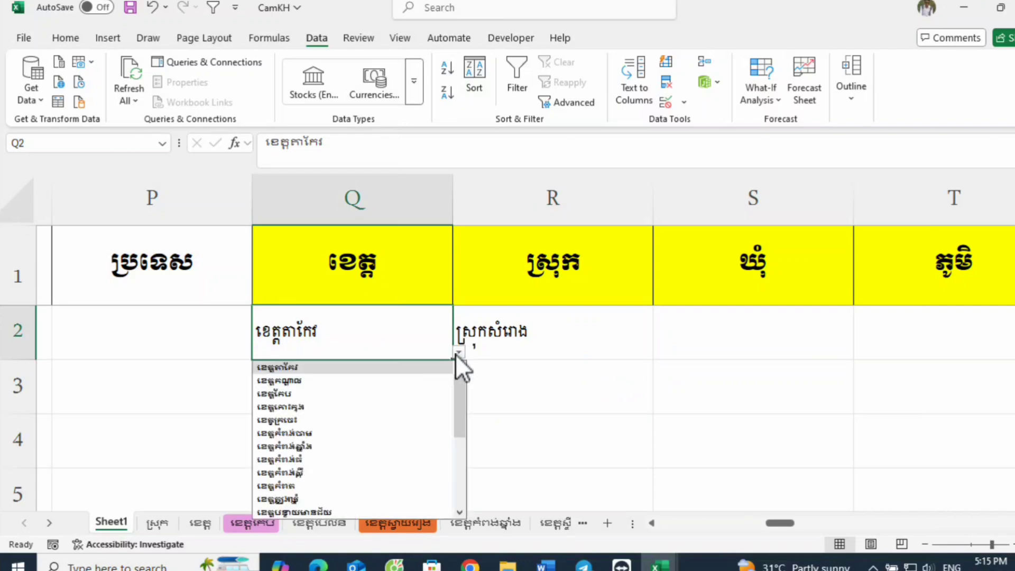
{"action": "left_click", "coordinate": [358, 381]}
Step: Examine the district options in R2's drop-down list for the province ខេត្តកណ្តាល
{"action": "left_click", "coordinate": [628, 349]}
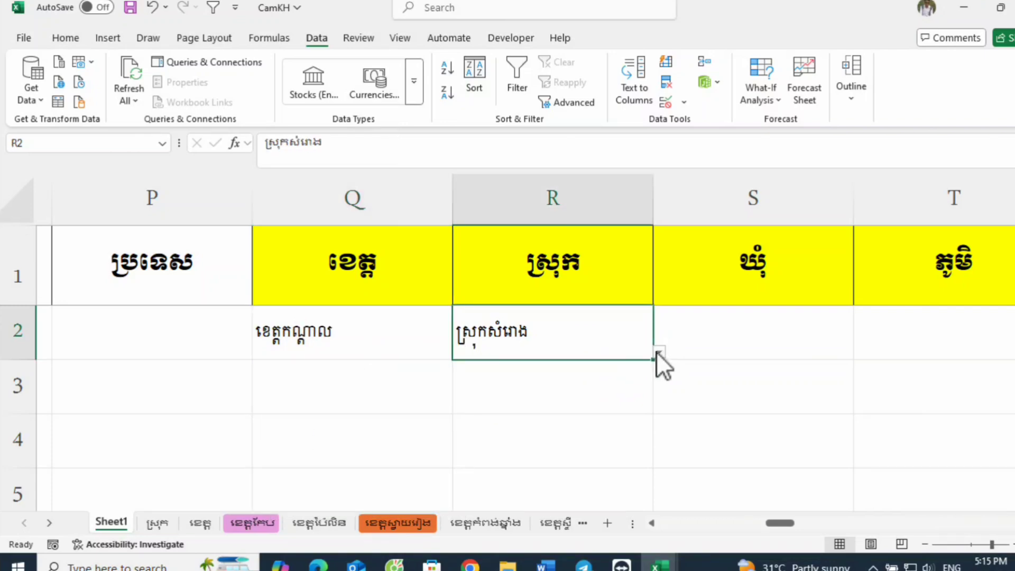
{"action": "left_click", "coordinate": [659, 352]}
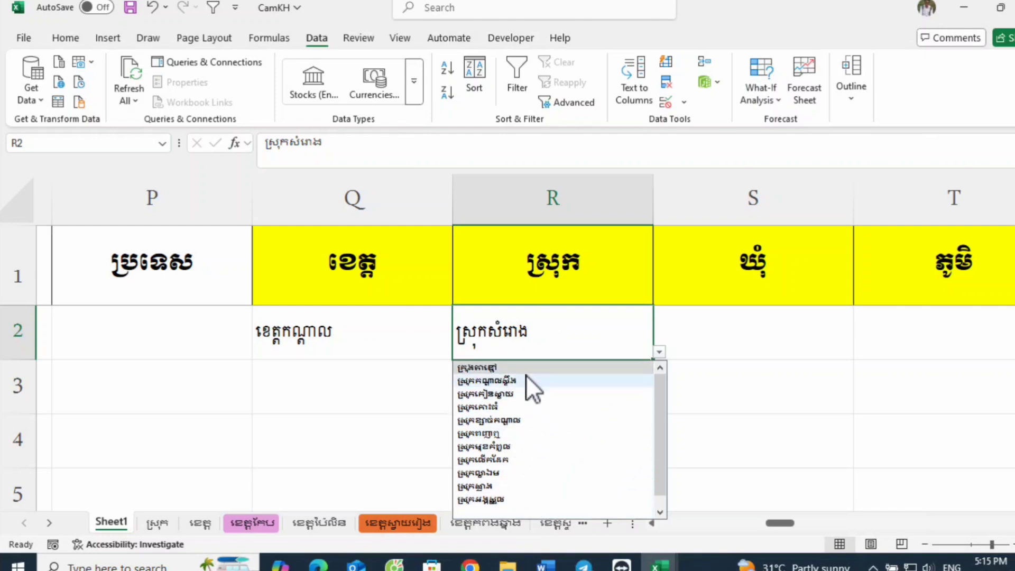
{"action": "left_click", "coordinate": [337, 331]}
{"action": "left_click", "coordinate": [578, 340]}
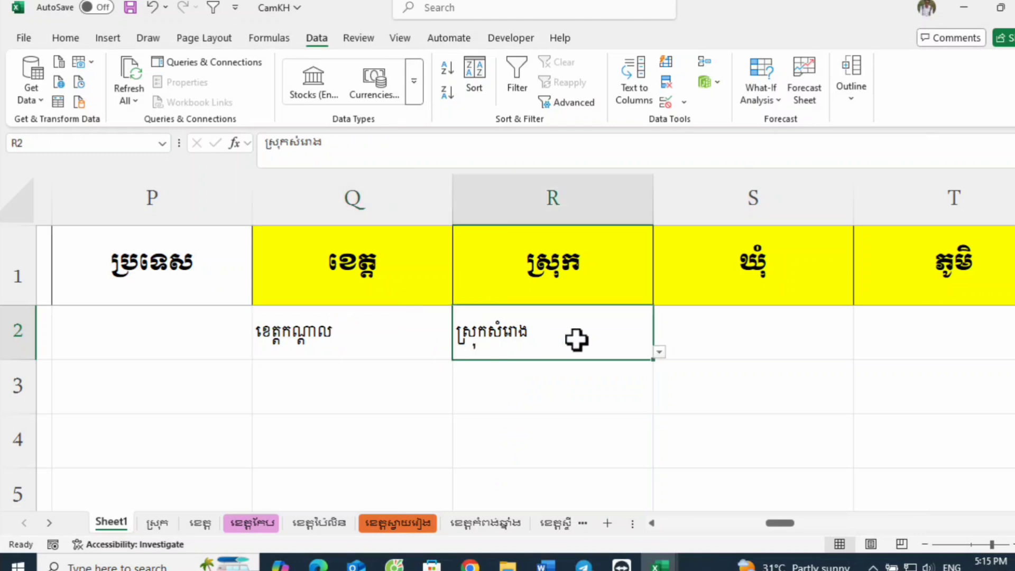
Step: Set the province in cell Q2 back to ខេត្តតាកែវ using its drop-down list
{"action": "left_click", "coordinate": [413, 338]}
{"action": "left_click", "coordinate": [459, 353]}
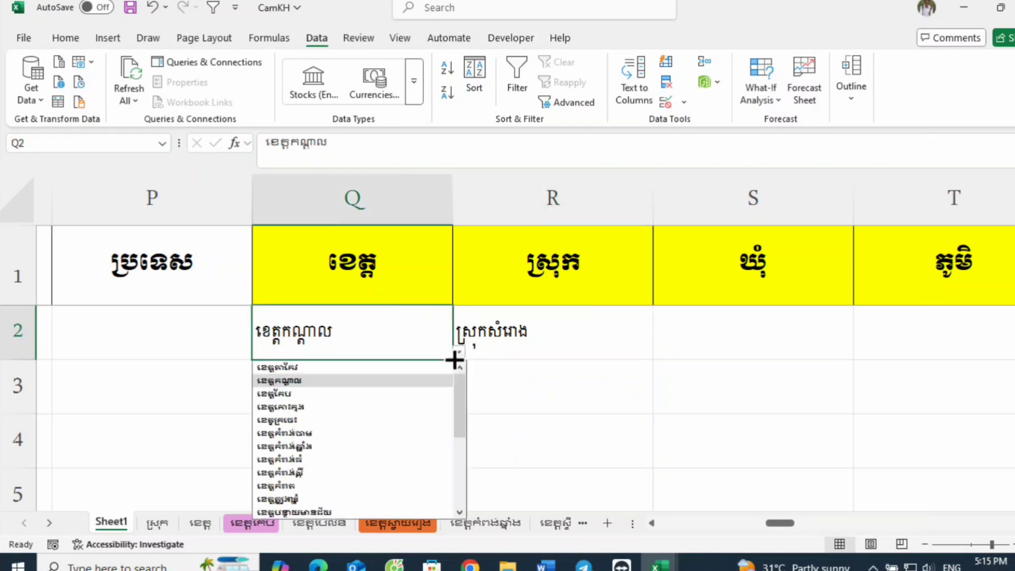
{"action": "left_click", "coordinate": [394, 369]}
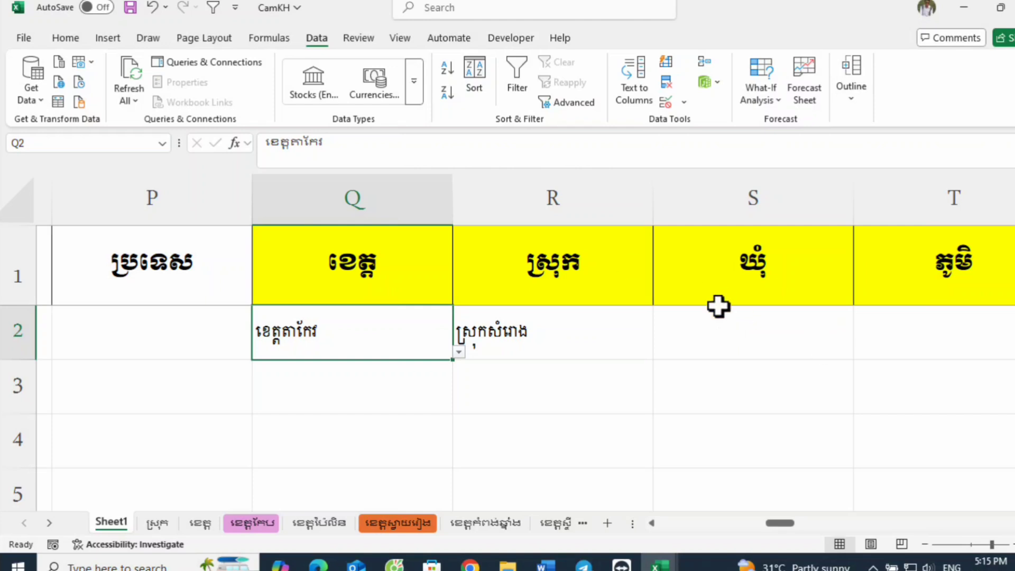
{"action": "left_click", "coordinate": [585, 342]}
Step: Start a data validation rule for commune cell S2 that allows a list
{"action": "left_click", "coordinate": [760, 331]}
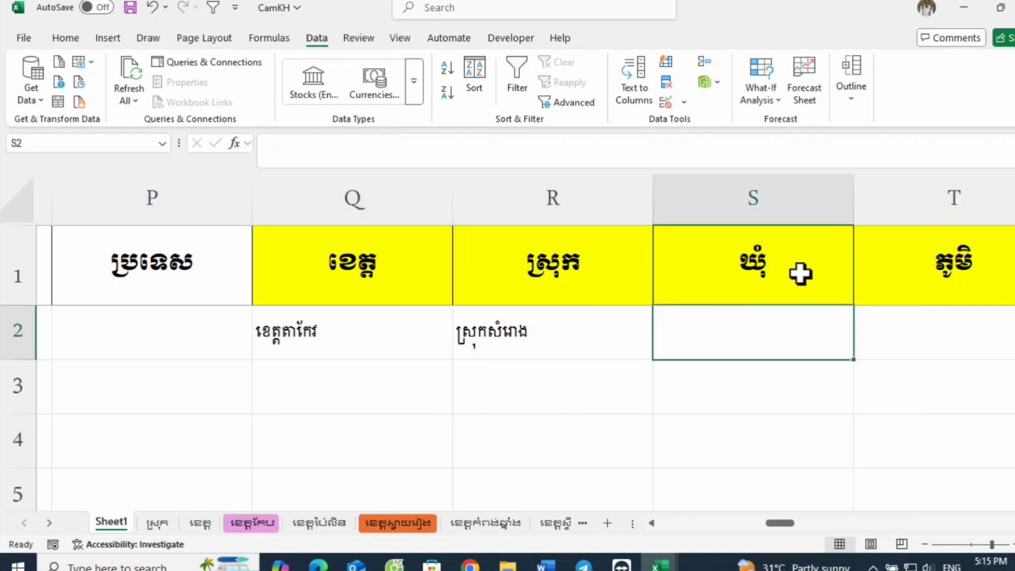
{"action": "left_click", "coordinate": [666, 102]}
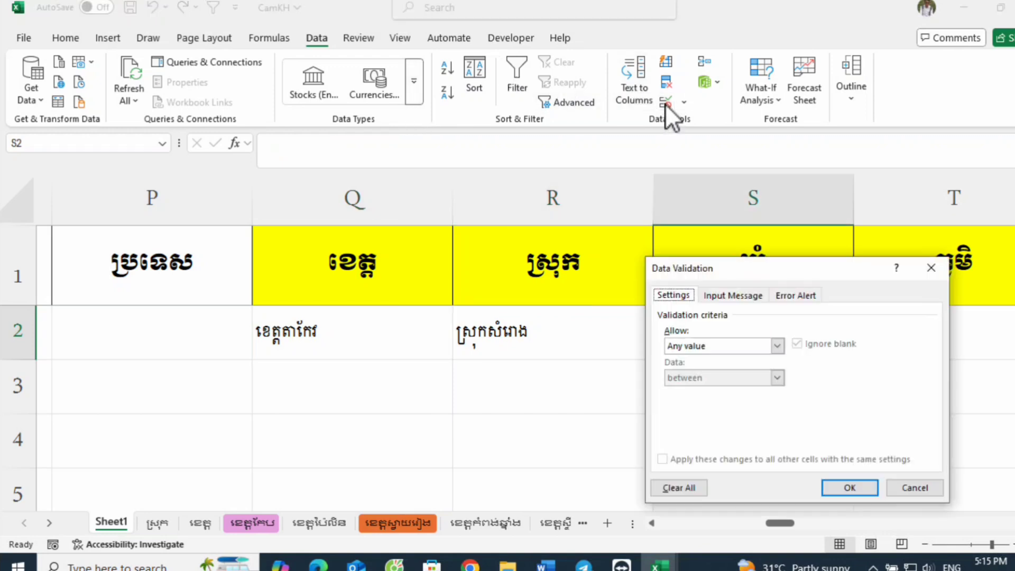
{"action": "left_click", "coordinate": [765, 347]}
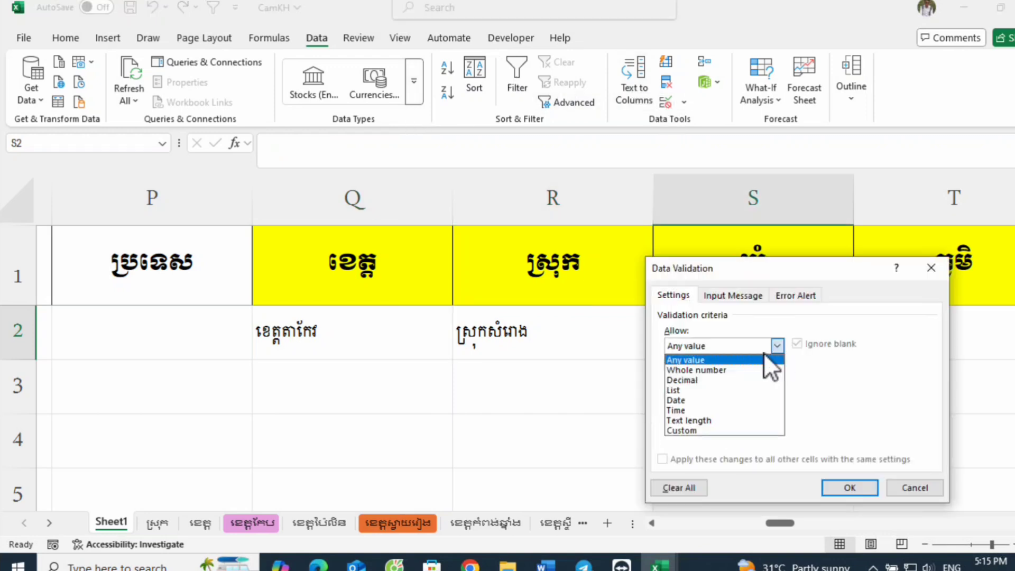
{"action": "left_click", "coordinate": [698, 391]}
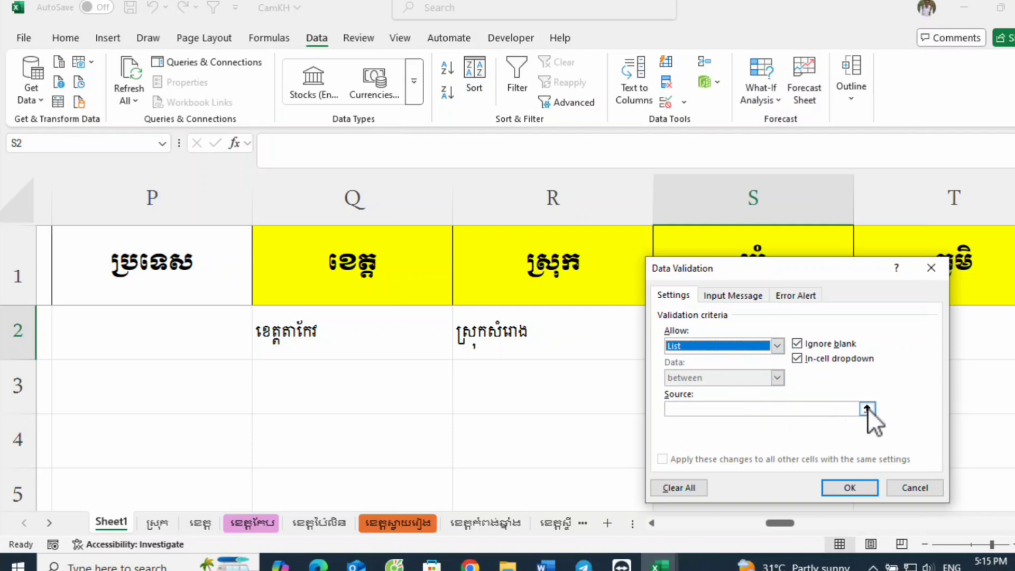
{"action": "left_click", "coordinate": [807, 409]}
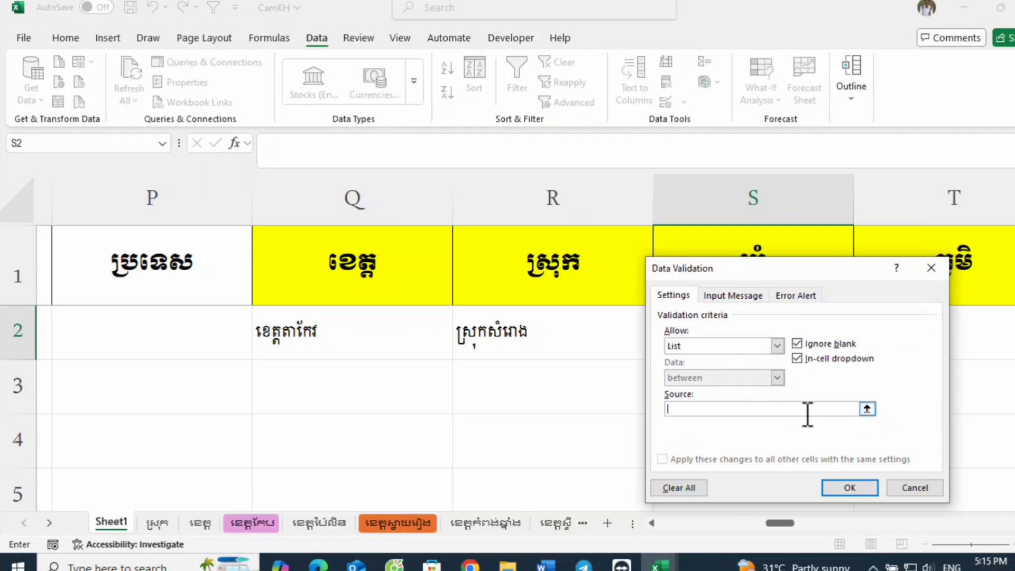
Step: Enter =indirect( as the rule's list source and reference the district cell R2 in it
{"action": "type", "text": "="}
{"action": "key", "text": "alt+shift"}
{"action": "key", "text": "alt+shift"}
{"action": "type", "text": "indirect("}
{"action": "left_click", "coordinate": [521, 349]}
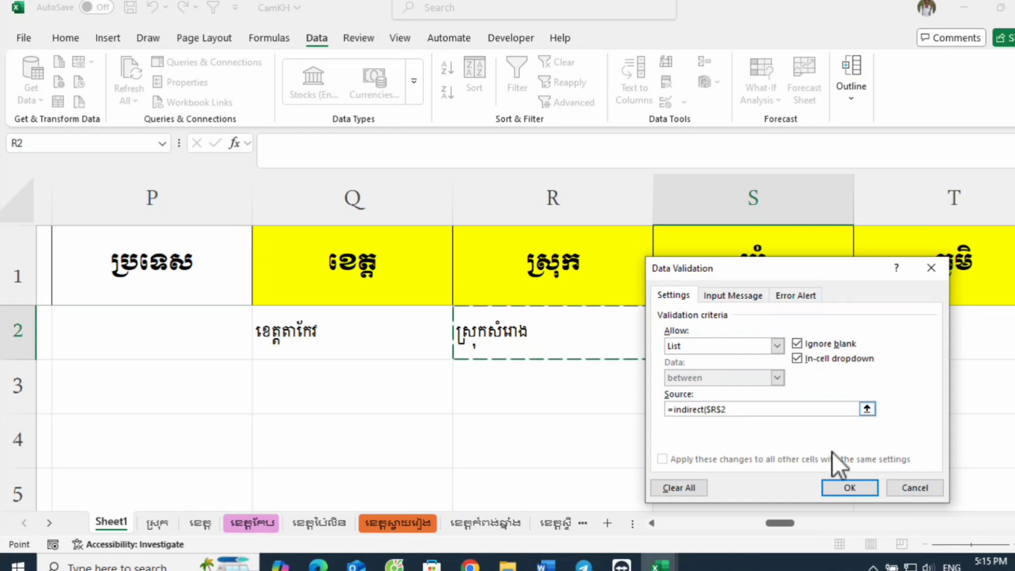
Step: Complete the source as =indirect($R$2) with an absolute reference and apply the validation rule to S2
{"action": "key", "text": "F4"}
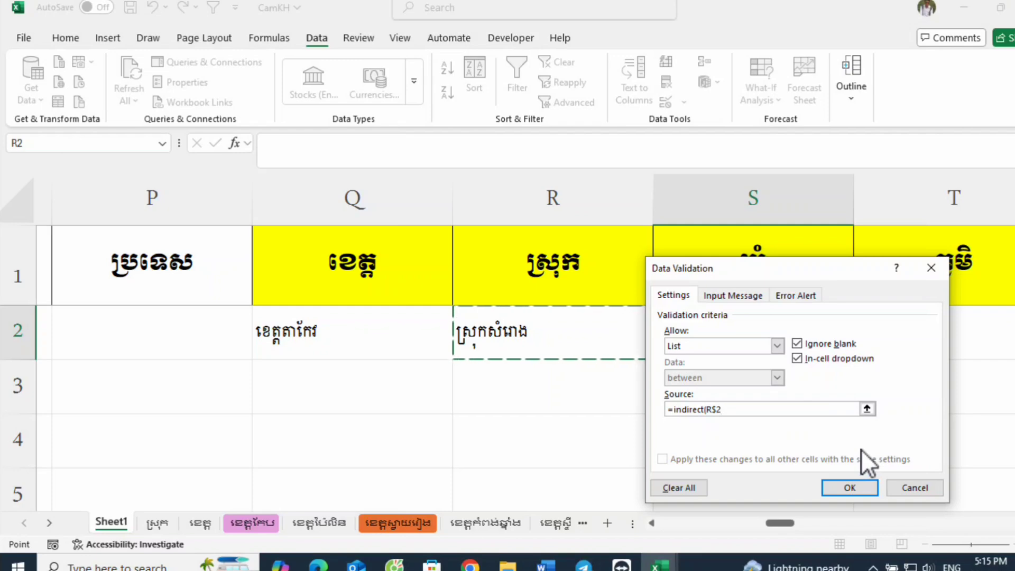
{"action": "key", "text": "F4"}
{"action": "key", "text": "F4"}
{"action": "key", "text": "F4"}
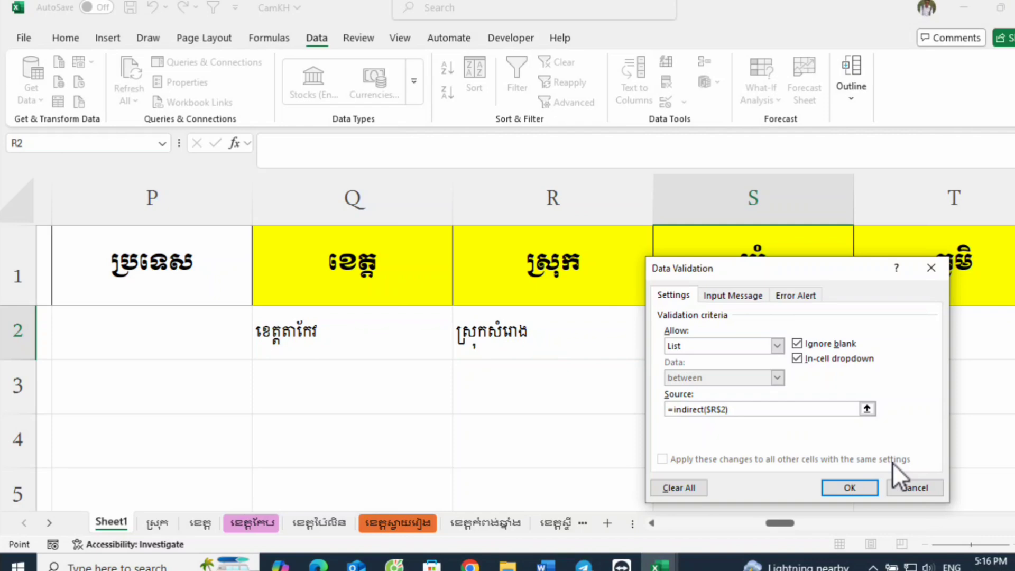
{"action": "key", "text": "Return"}
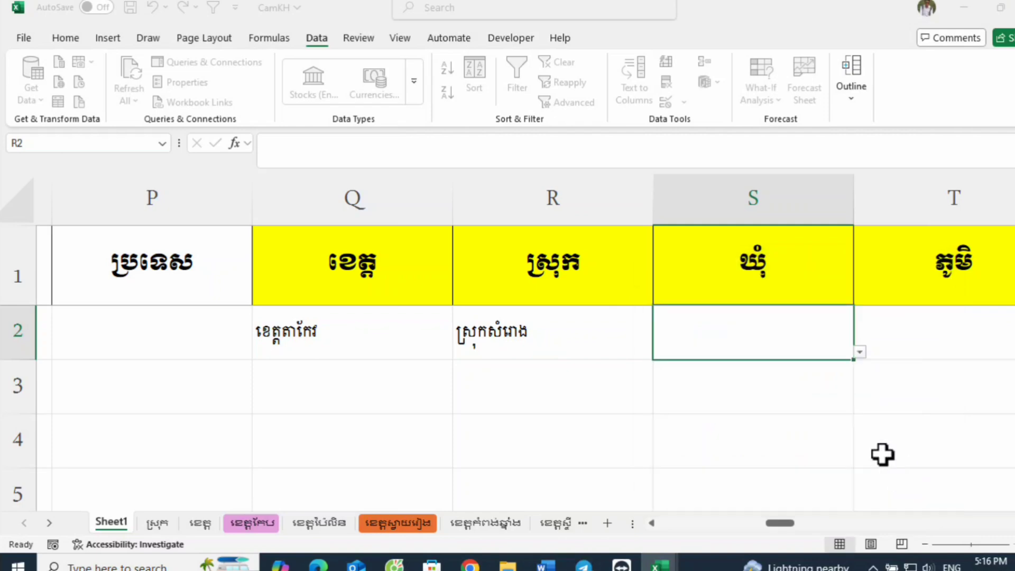
Step: Reopen the data validation rule of district cell R2 and delete the cell reference from its INDIRECT source
{"action": "left_click", "coordinate": [591, 331]}
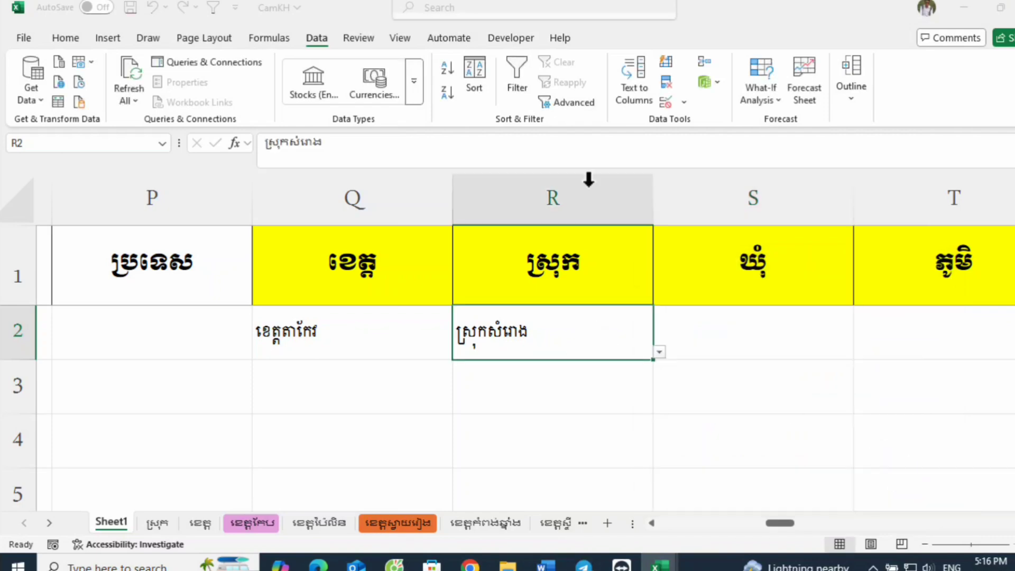
{"action": "left_click", "coordinate": [666, 103]}
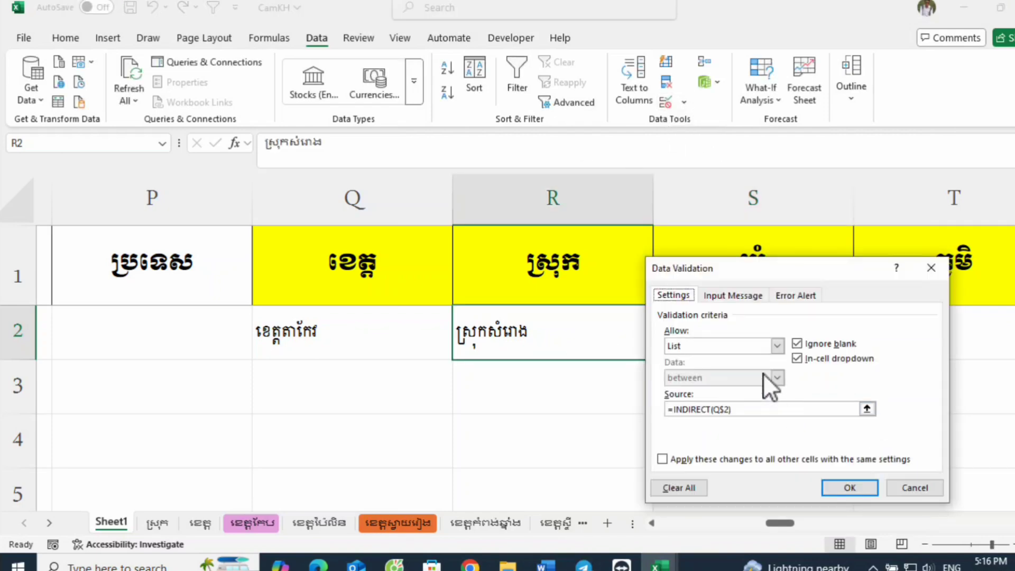
{"action": "left_click", "coordinate": [753, 409]}
{"action": "key", "text": "ctrl+Page_Down"}
{"action": "key", "text": "ctrl+Page_Down"}
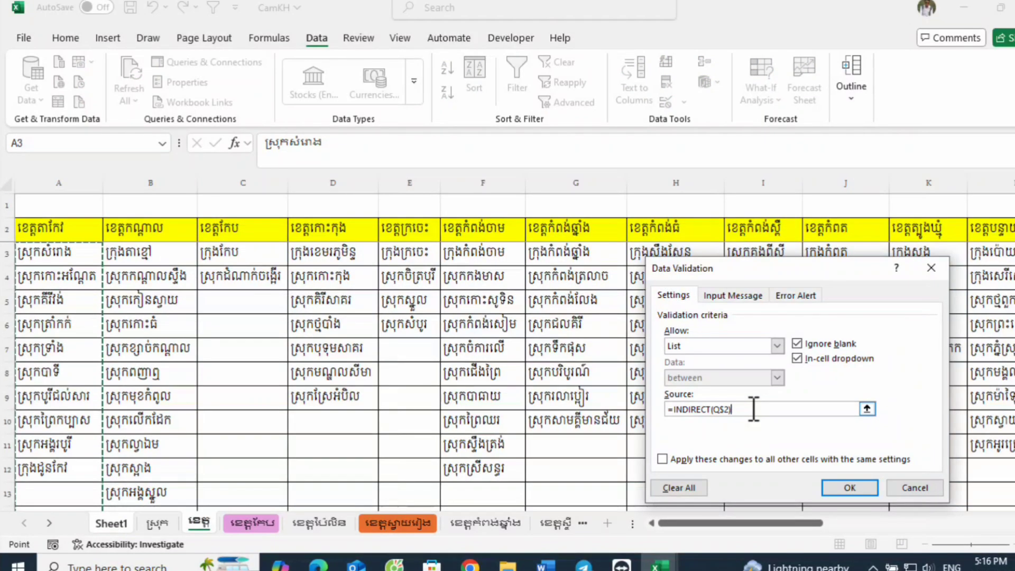
{"action": "key", "text": "BackSpace"}
{"action": "key", "text": "BackSpace"}
{"action": "key", "text": "BackSpace"}
{"action": "key", "text": "BackSpace"}
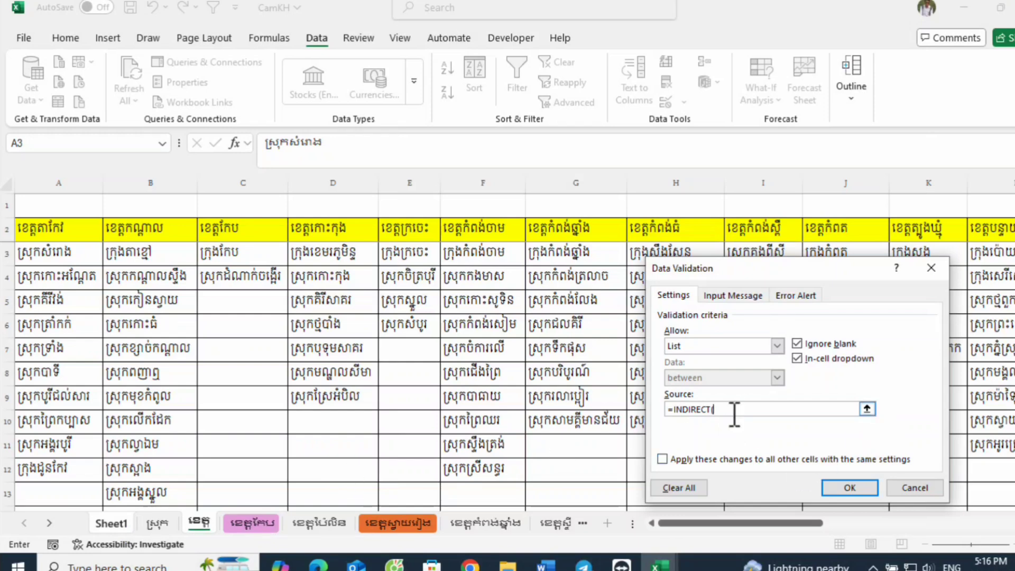
Step: Set the R2 rule's source to =INDIRECT($Q$2), referring absolutely to the province cell, and apply it
{"action": "type", "text": "a"}
{"action": "type", "text": "ខេ"}
{"action": "key", "text": "F4"}
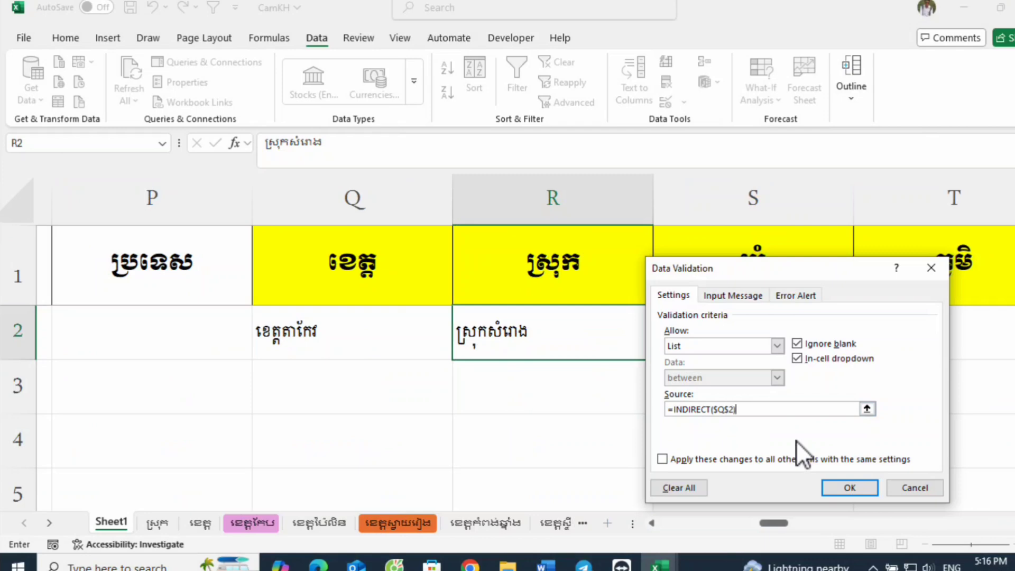
{"action": "key", "text": "Return"}
Step: Check S2's commune drop-down list against the province in Q2 and the district in R2
{"action": "left_click", "coordinate": [730, 356]}
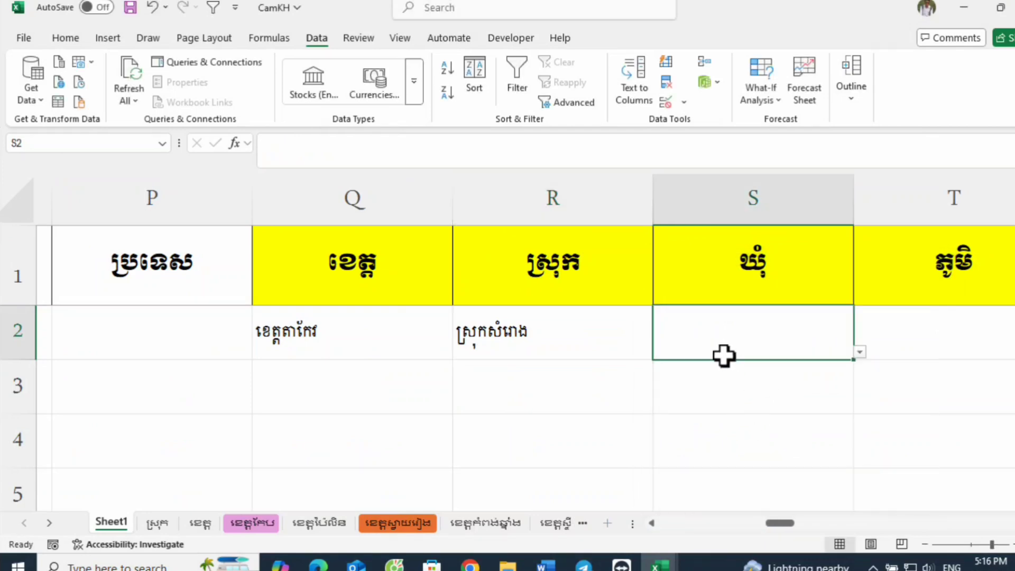
{"action": "left_click", "coordinate": [858, 352]}
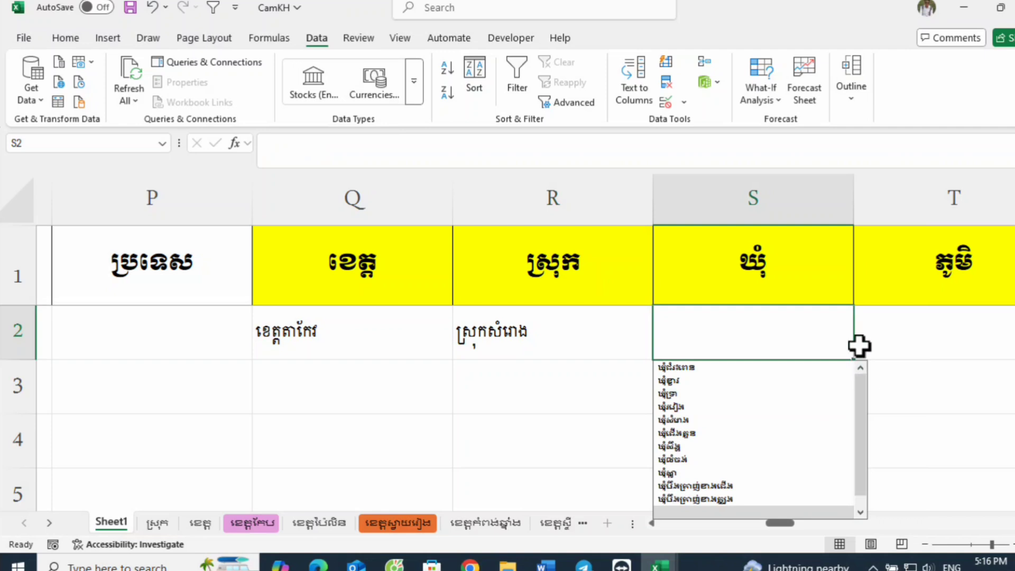
{"action": "left_click", "coordinate": [527, 352]}
{"action": "left_click", "coordinate": [377, 353]}
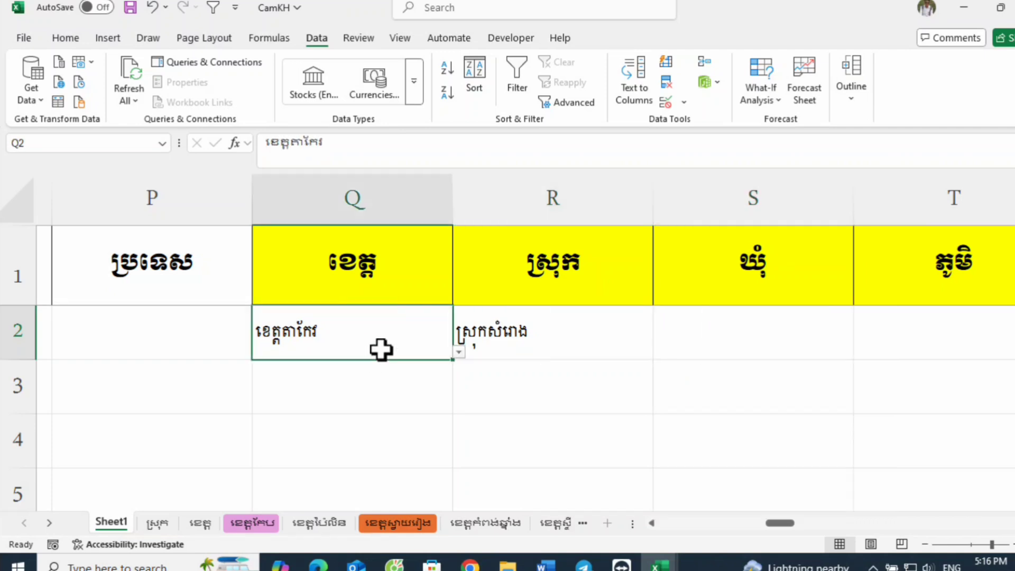
{"action": "left_click", "coordinate": [524, 335]}
{"action": "left_click", "coordinate": [710, 334]}
{"action": "left_click", "coordinate": [590, 340]}
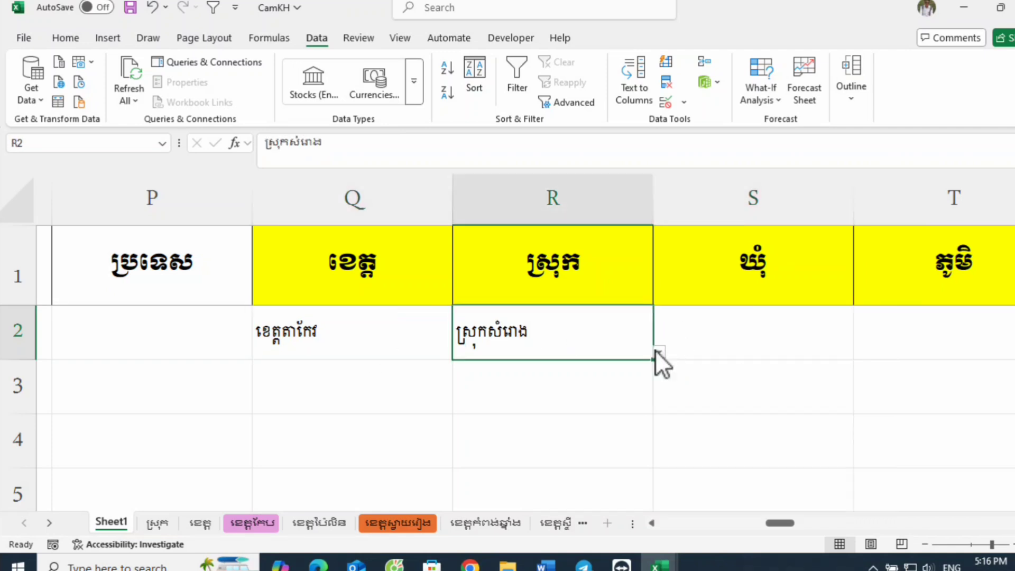
Step: Look through the commune drop-down list in cell S2 and choose ឃុំជំរះពេន
{"action": "left_click", "coordinate": [721, 340]}
{"action": "left_click", "coordinate": [861, 353]}
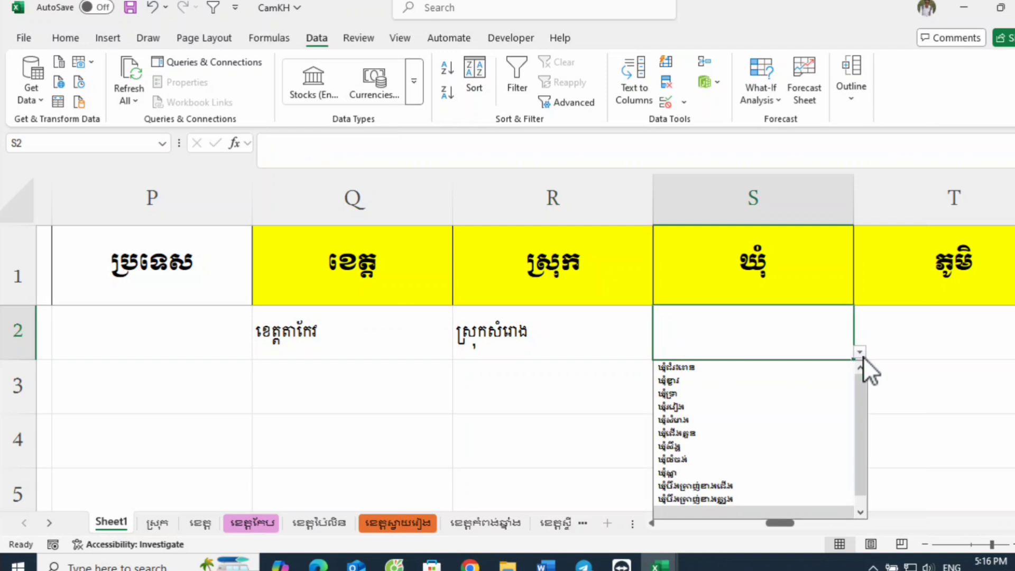
{"action": "scroll", "coordinate": [725, 461], "scroll_direction": "down", "scroll_amount": 1}
{"action": "scroll", "coordinate": [728, 464], "scroll_direction": "up", "scroll_amount": 1}
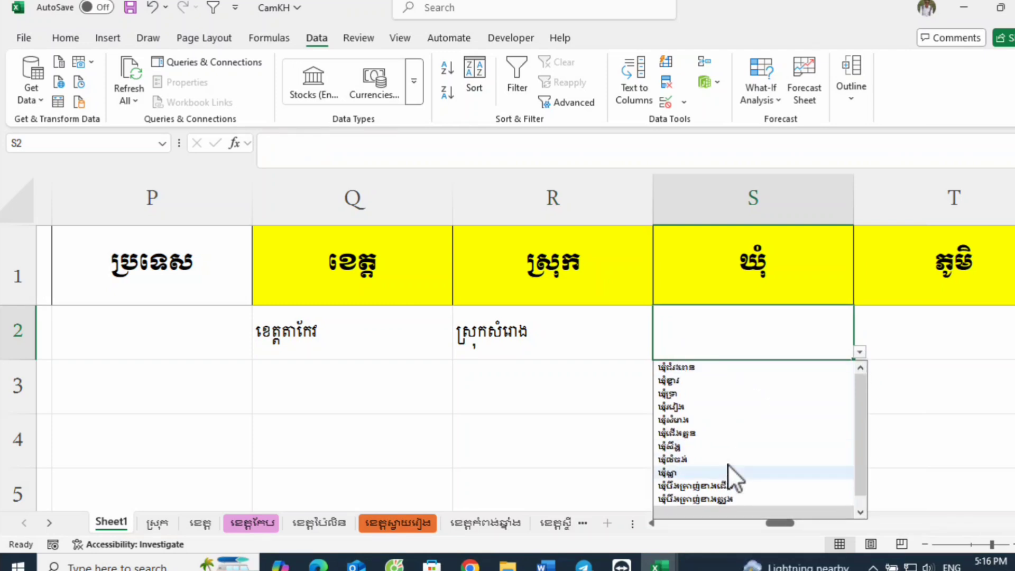
{"action": "scroll", "coordinate": [722, 484], "scroll_direction": "down", "scroll_amount": 1}
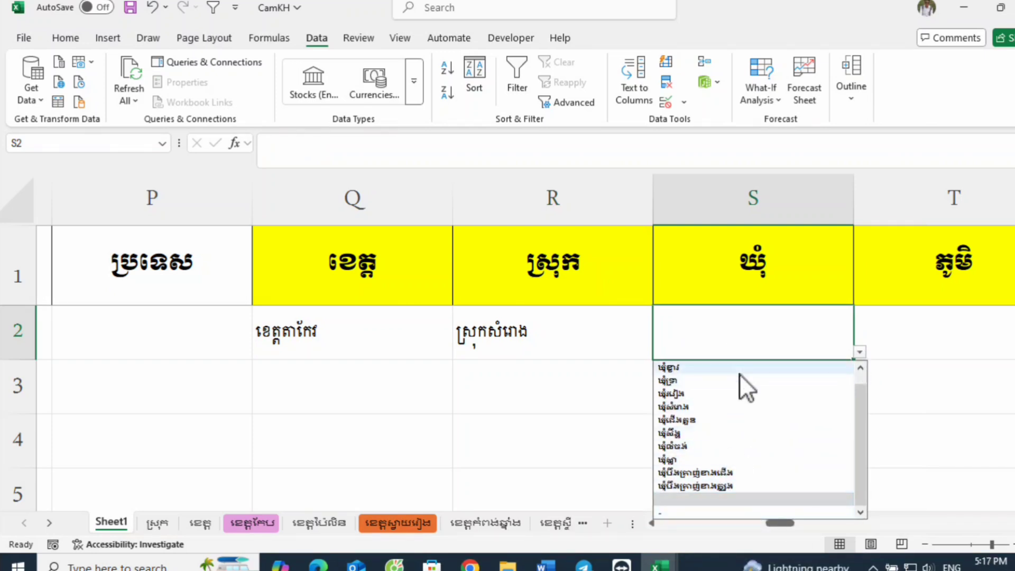
{"action": "scroll", "coordinate": [749, 414], "scroll_direction": "up", "scroll_amount": 1}
{"action": "left_click", "coordinate": [694, 367]}
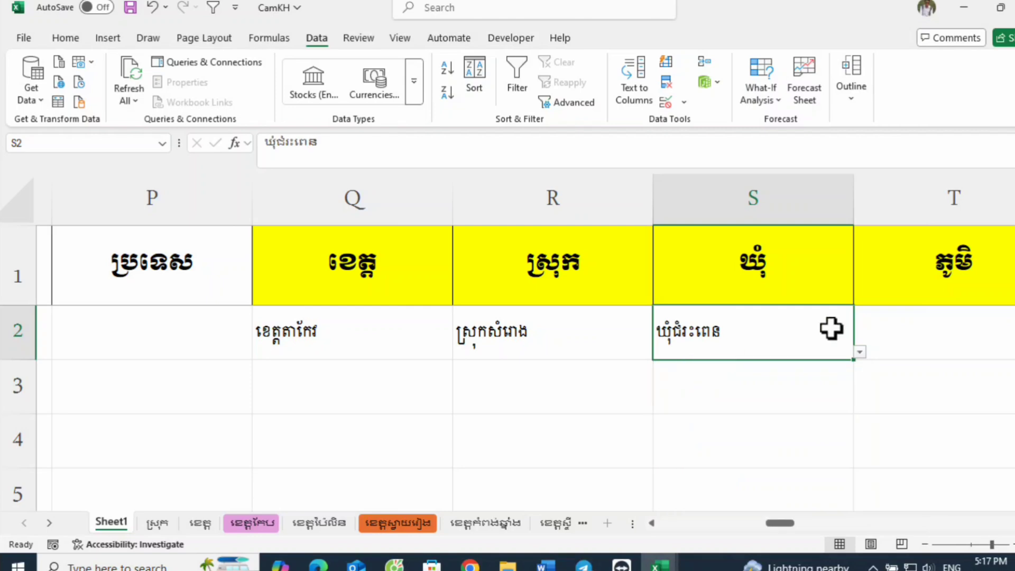
Step: Change the district in cell R2 to ស្រុកគីរីវង់ using its drop-down list
{"action": "left_click", "coordinate": [594, 340]}
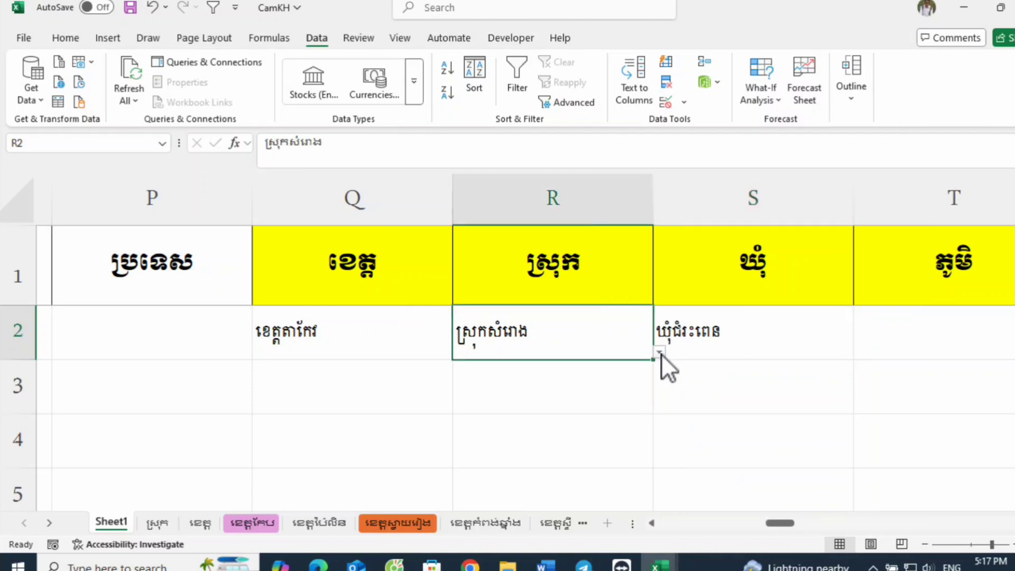
{"action": "left_click", "coordinate": [660, 352]}
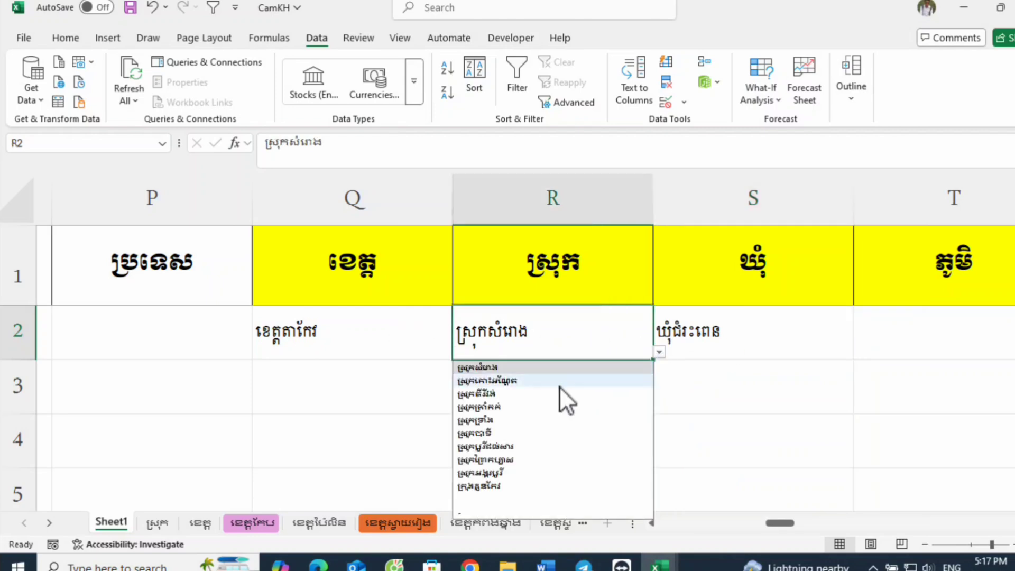
{"action": "left_click", "coordinate": [503, 392]}
Step: Examine the commune options in S2's drop-down list for the district ស្រុកគីរីវង់
{"action": "left_click", "coordinate": [793, 354]}
{"action": "left_click", "coordinate": [864, 351]}
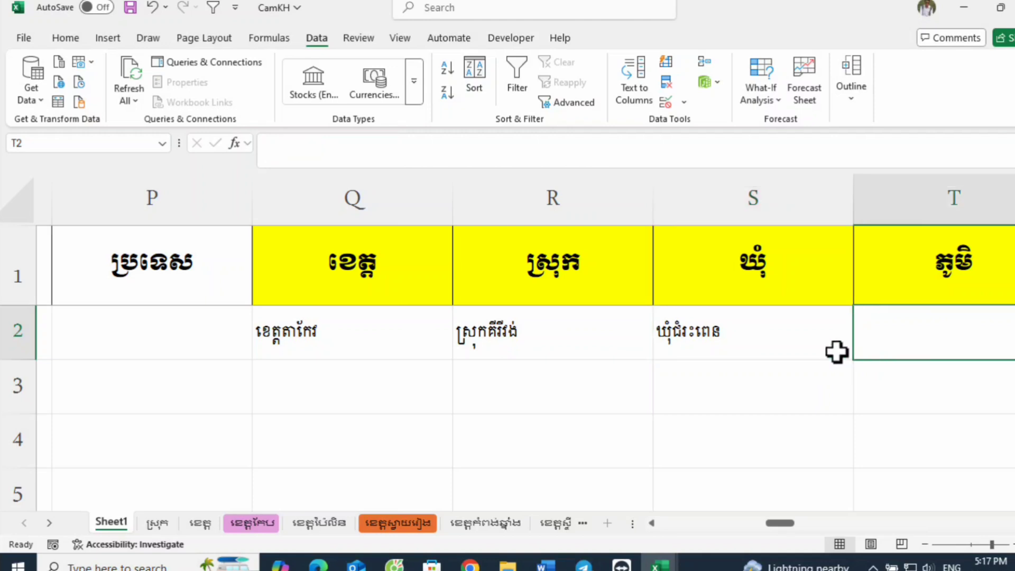
{"action": "left_click", "coordinate": [837, 353]}
{"action": "left_click", "coordinate": [859, 352]}
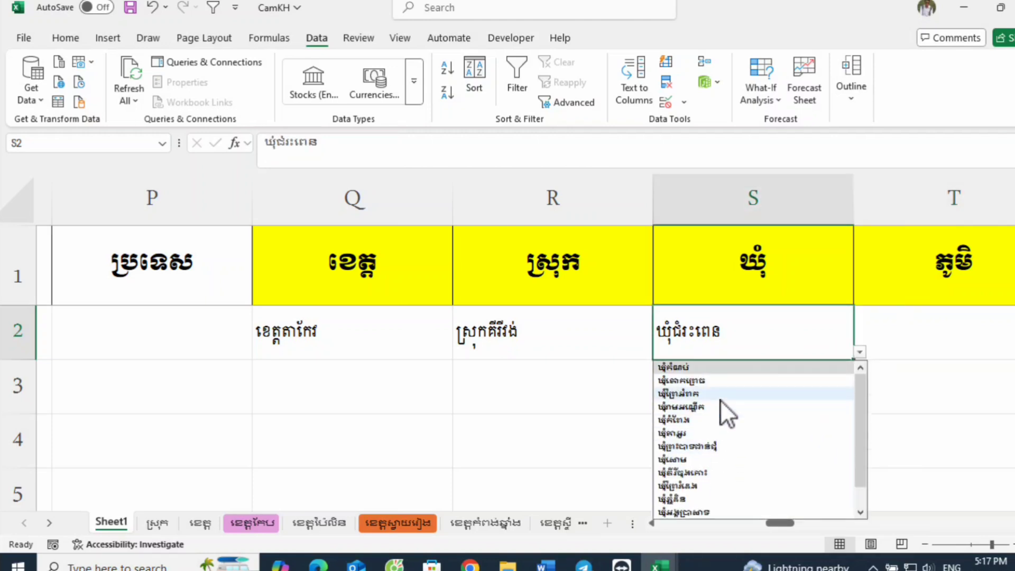
{"action": "left_click", "coordinate": [714, 333]}
{"action": "key", "text": "Left"}
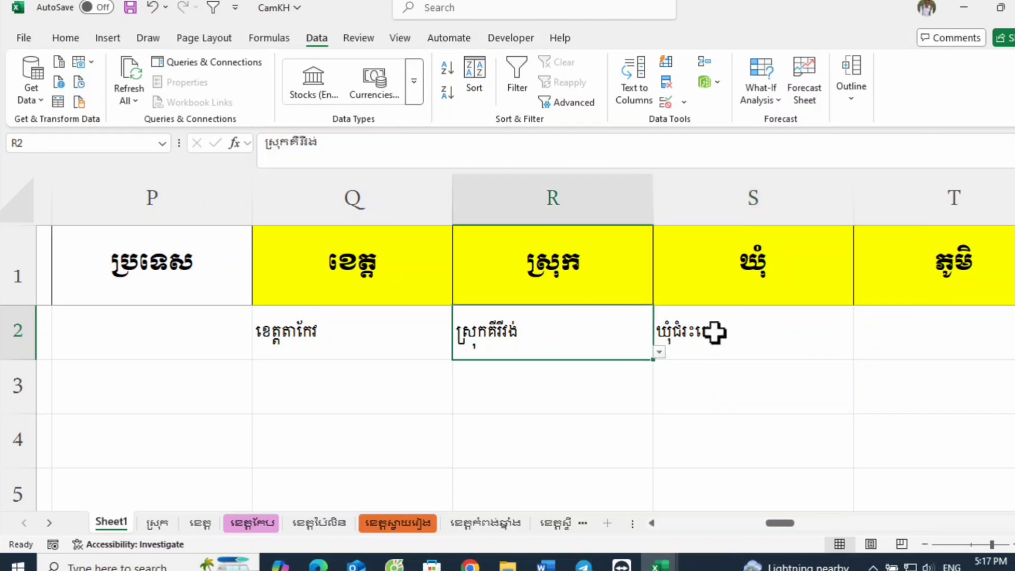
{"action": "left_click", "coordinate": [714, 332]}
Step: Change the province in cell Q2 to ខេត្តកែប using its drop-down list, and select the district cell R2
{"action": "left_click", "coordinate": [386, 344]}
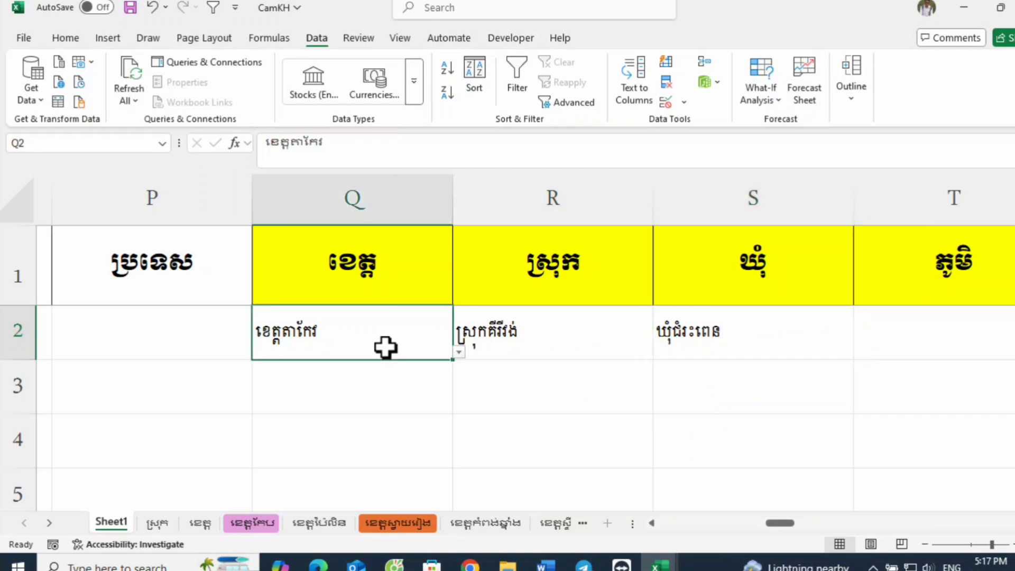
{"action": "left_click", "coordinate": [459, 352]}
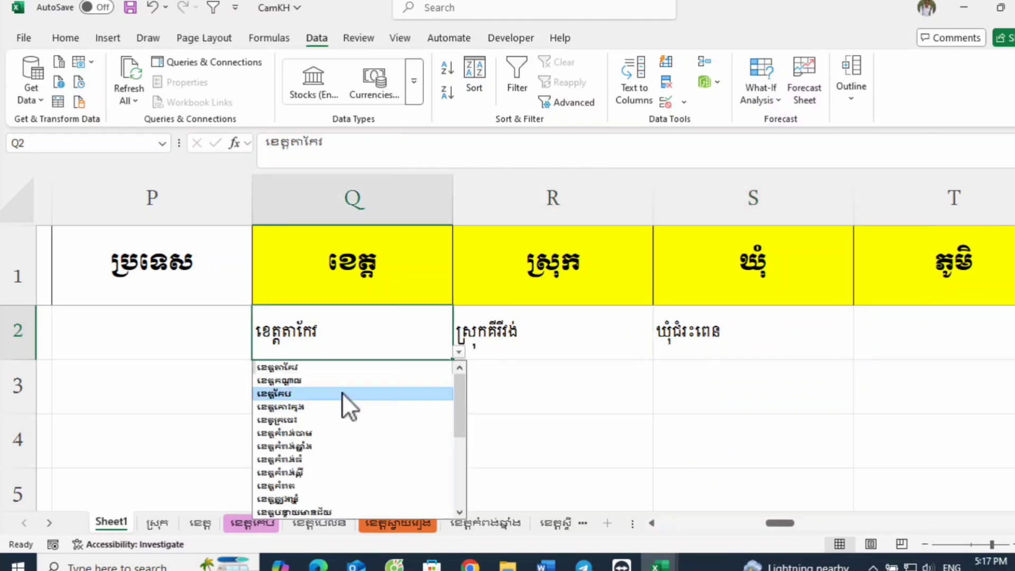
{"action": "left_click", "coordinate": [341, 394]}
{"action": "left_click", "coordinate": [615, 341]}
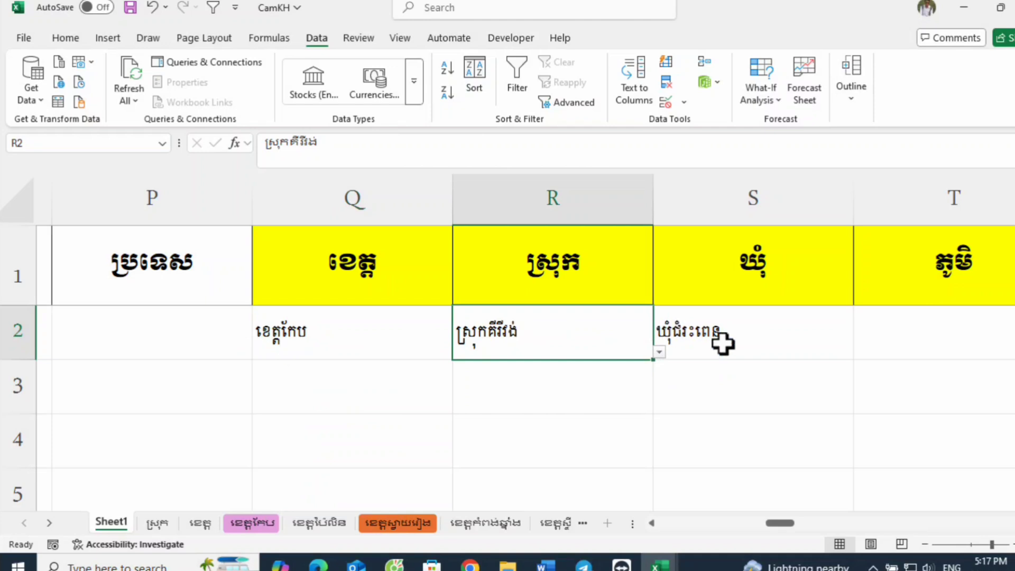
Step: Check the district options in R2's drop-down list, and change the province in cell Q2 to ខេត្តតាកែវ
{"action": "left_click", "coordinate": [661, 352]}
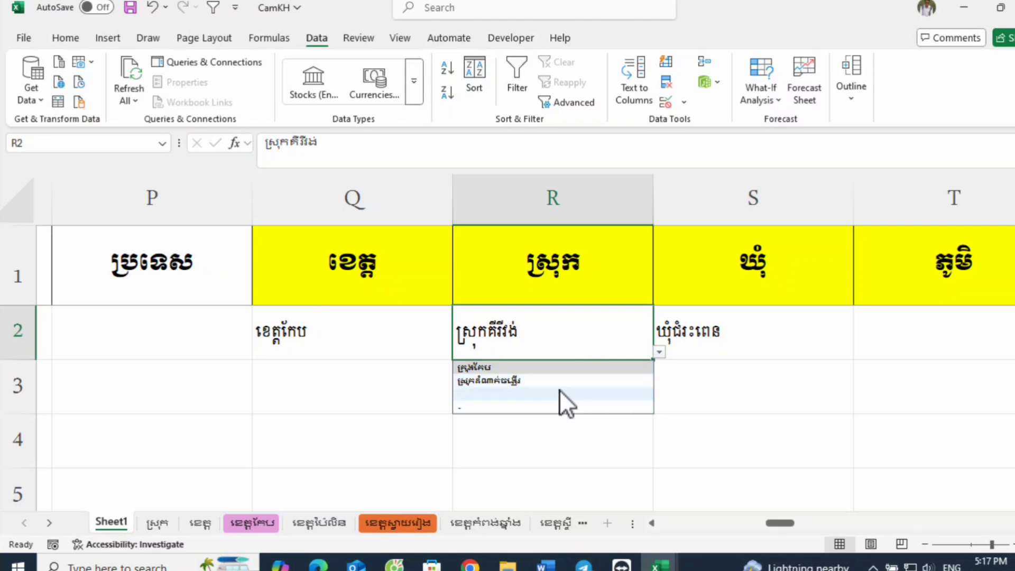
{"action": "left_click", "coordinate": [382, 336]}
{"action": "left_click", "coordinate": [459, 353]}
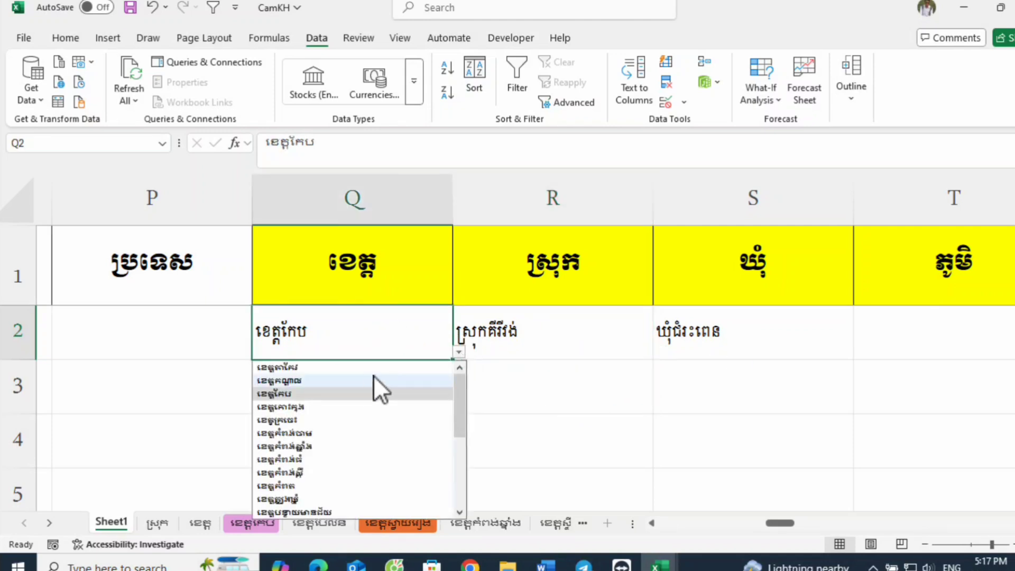
{"action": "left_click", "coordinate": [374, 381]}
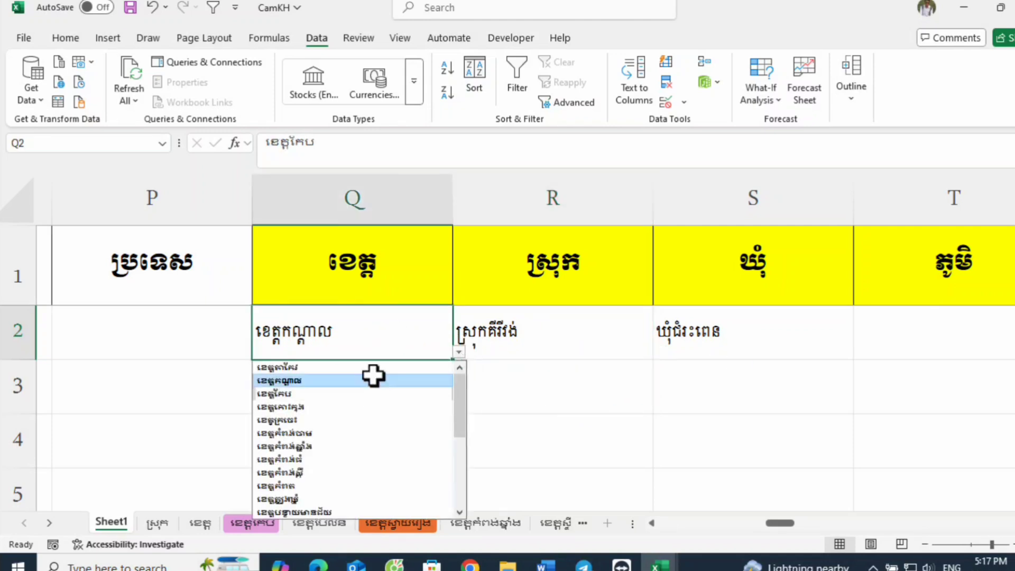
{"action": "left_click", "coordinate": [459, 352]}
{"action": "left_click", "coordinate": [413, 367]}
Step: Choose the district ស្រុកសំរោង in cell R2 and the commune ឃុំជំរះពេន in cell S2 from their drop-down lists
{"action": "left_click", "coordinate": [594, 335]}
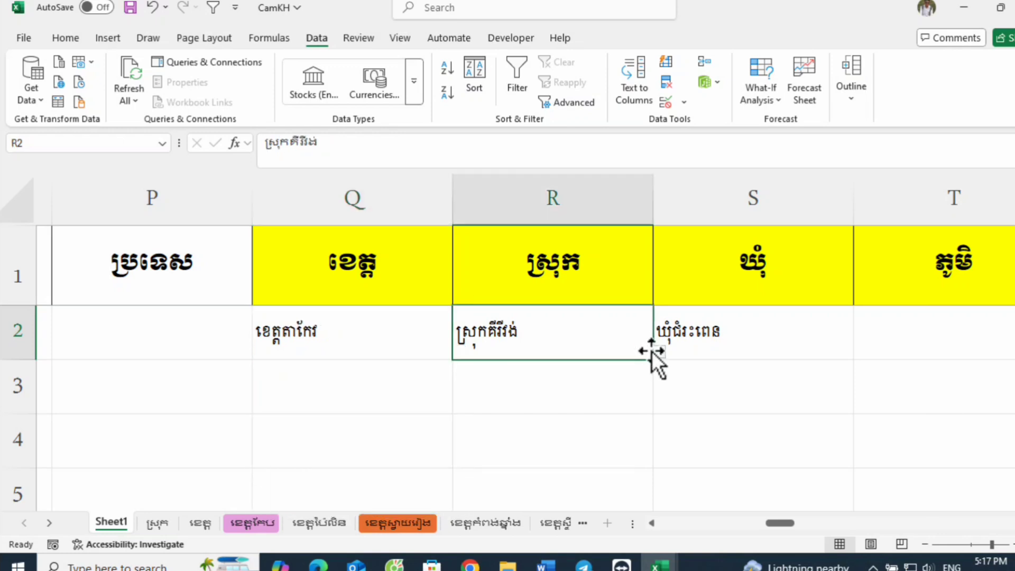
{"action": "left_click", "coordinate": [659, 353]}
{"action": "left_click", "coordinate": [600, 369]}
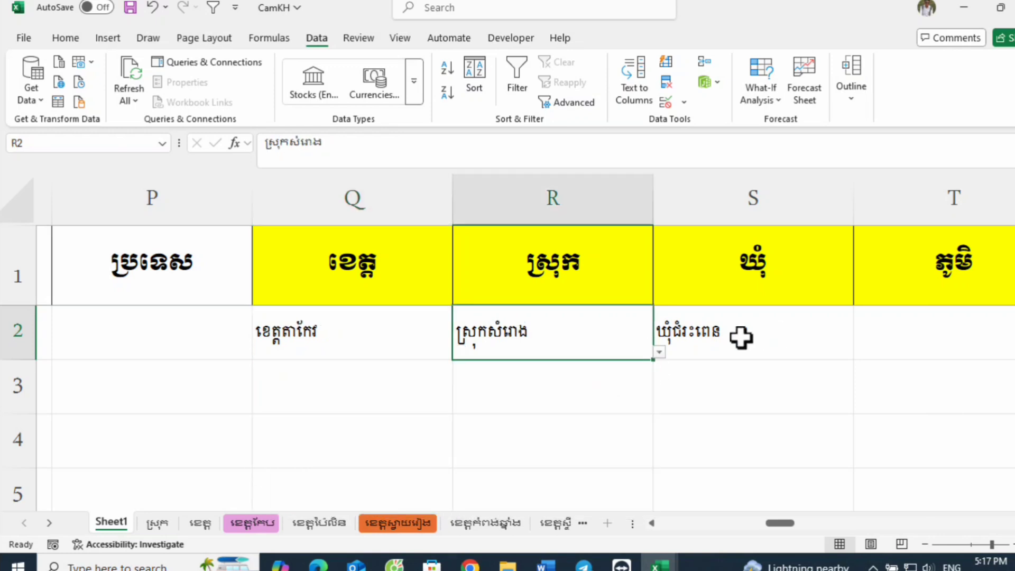
{"action": "left_click", "coordinate": [845, 346]}
{"action": "left_click", "coordinate": [861, 352]}
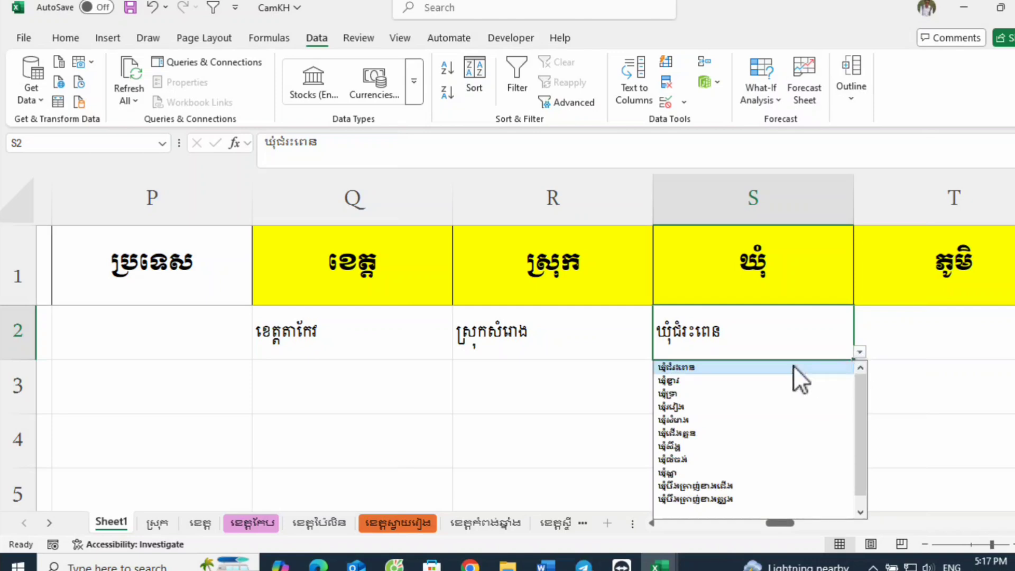
{"action": "left_click", "coordinate": [803, 367]}
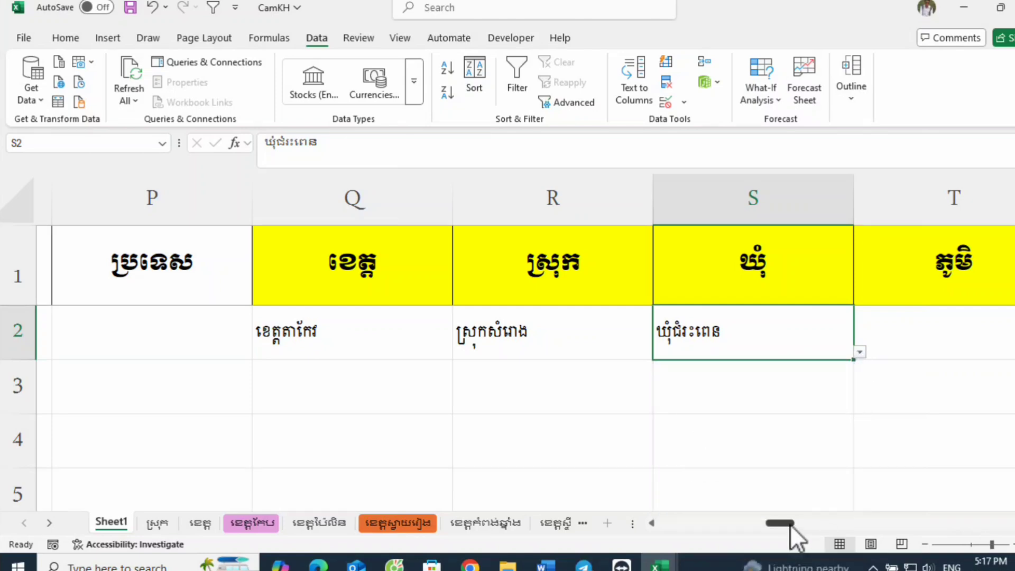
Step: Add a List data validation to the village cell T2 with the source formula =indirect($S$2)
{"action": "scroll", "coordinate": [804, 525], "scroll_direction": "right", "scroll_amount": 2}
{"action": "left_click", "coordinate": [500, 344]}
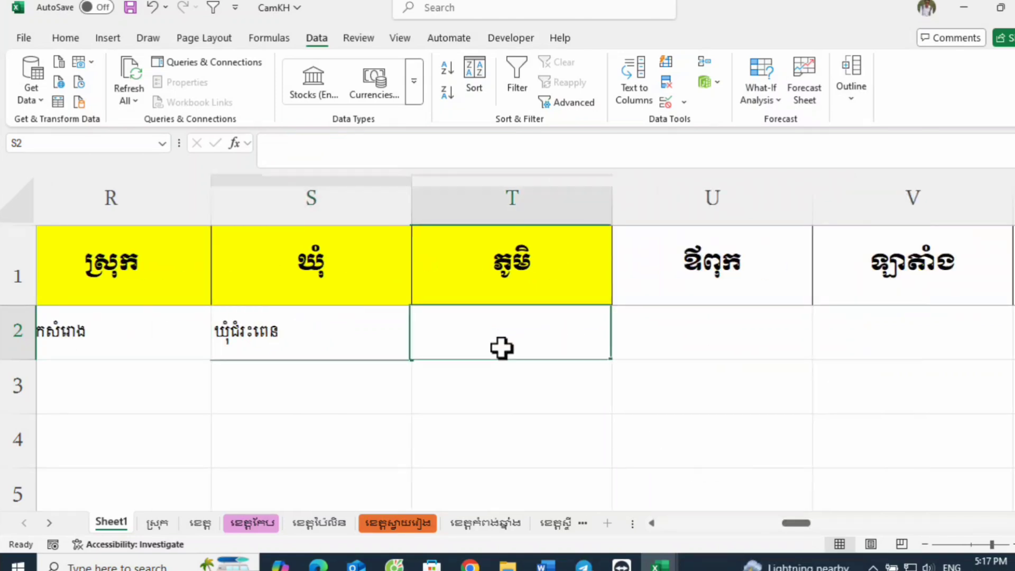
{"action": "left_click", "coordinate": [666, 102]}
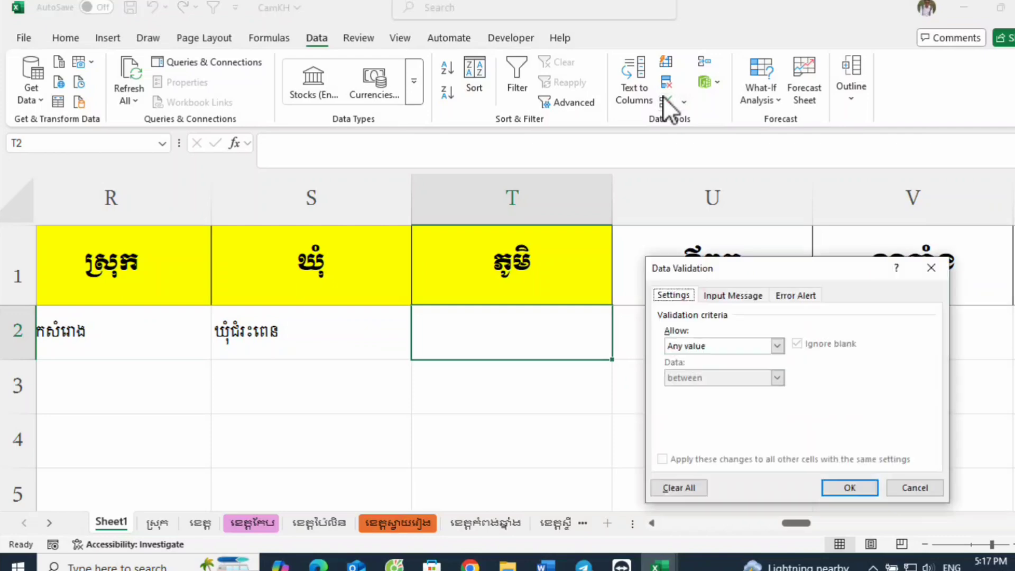
{"action": "left_click", "coordinate": [777, 346]}
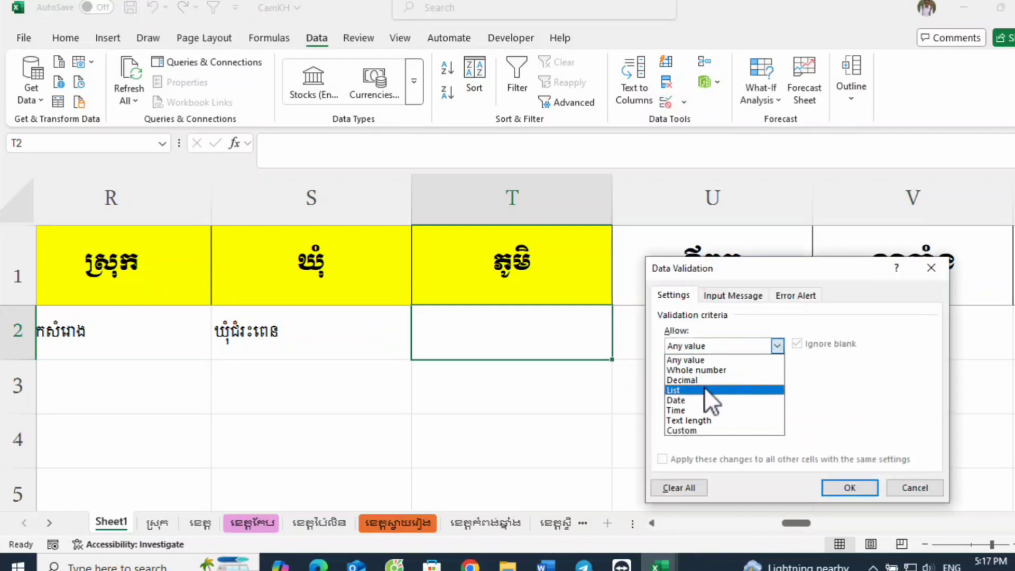
{"action": "left_click", "coordinate": [705, 387]}
{"action": "left_click", "coordinate": [866, 409]}
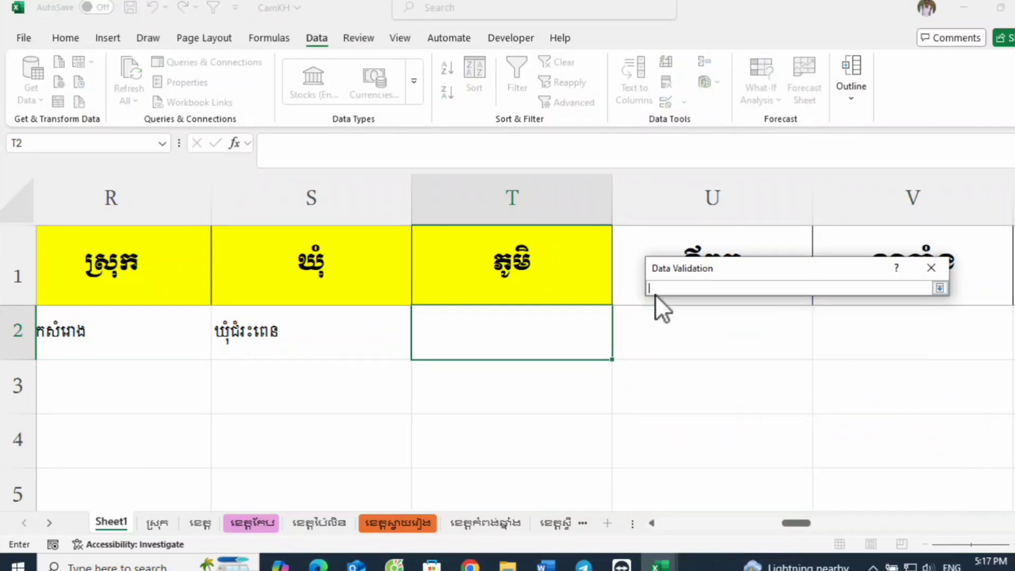
{"action": "left_click", "coordinate": [941, 288]}
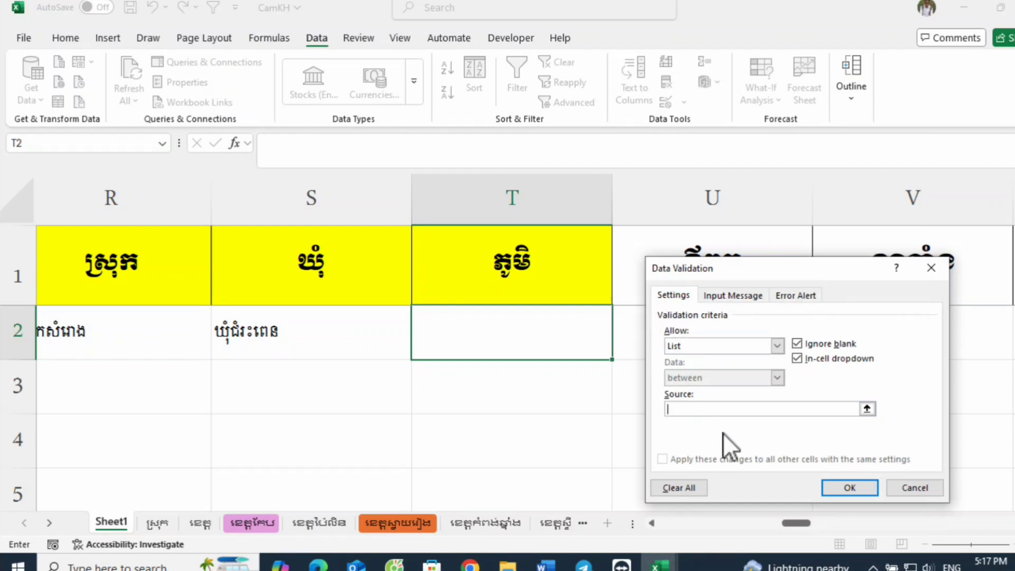
{"action": "type", "text": "=indirect("}
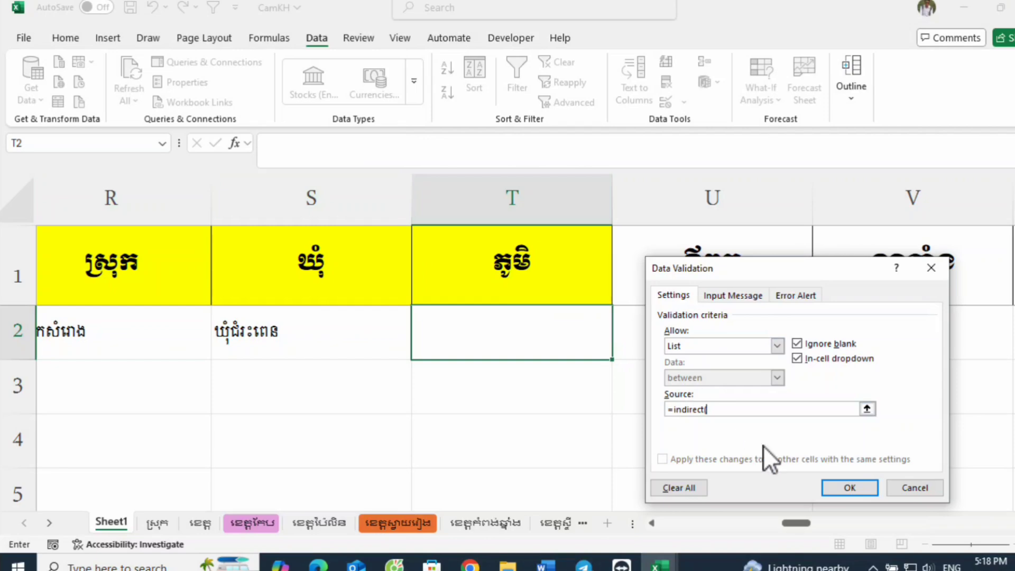
{"action": "left_click", "coordinate": [735, 409]}
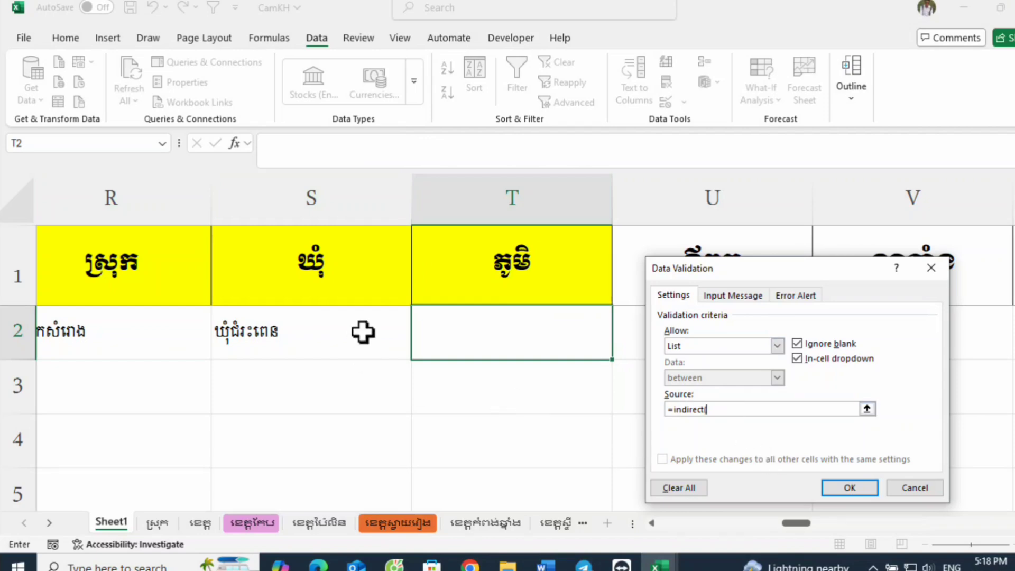
{"action": "left_click", "coordinate": [347, 335]}
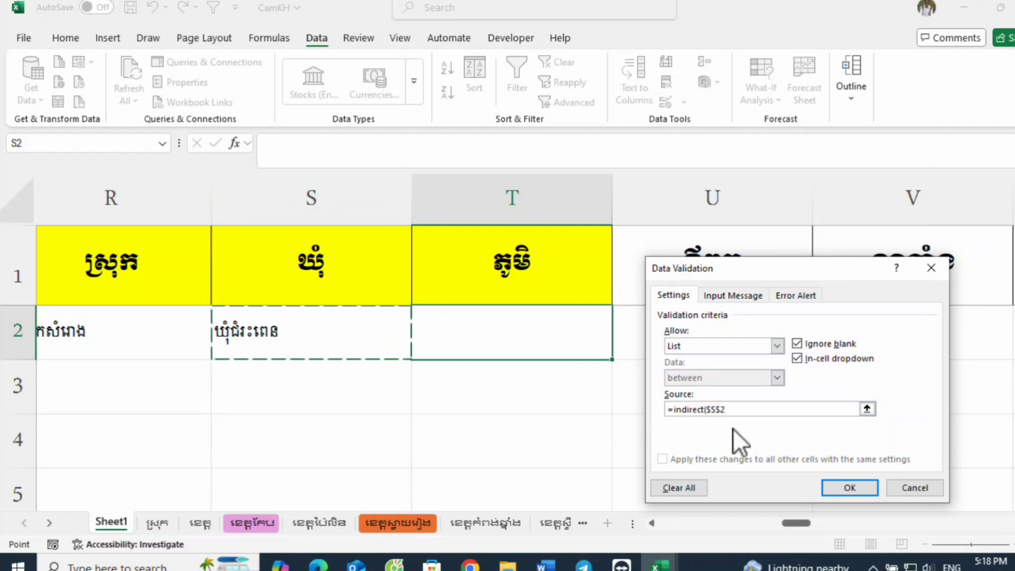
{"action": "type", "text": ")"}
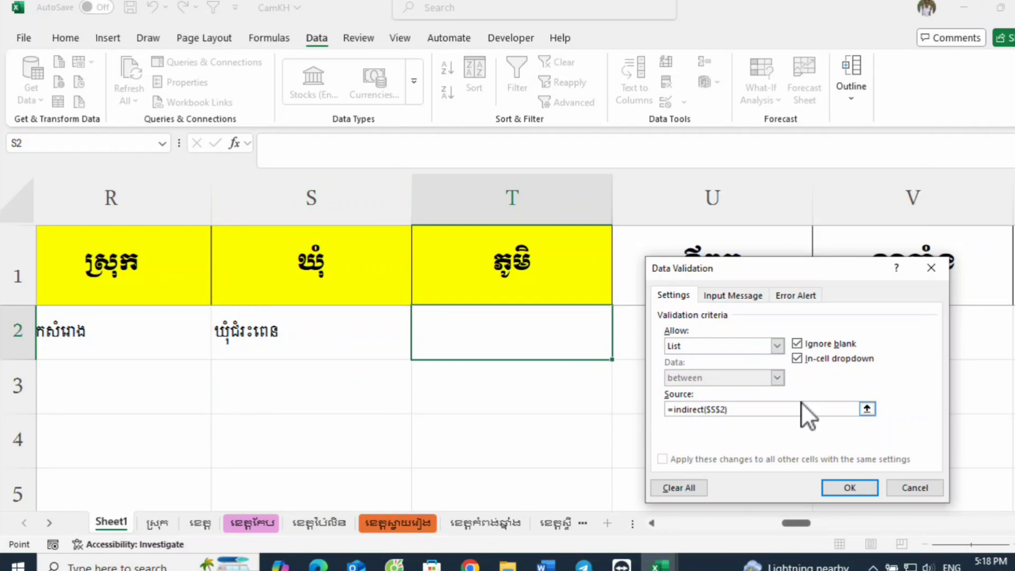
{"action": "key", "text": "Return"}
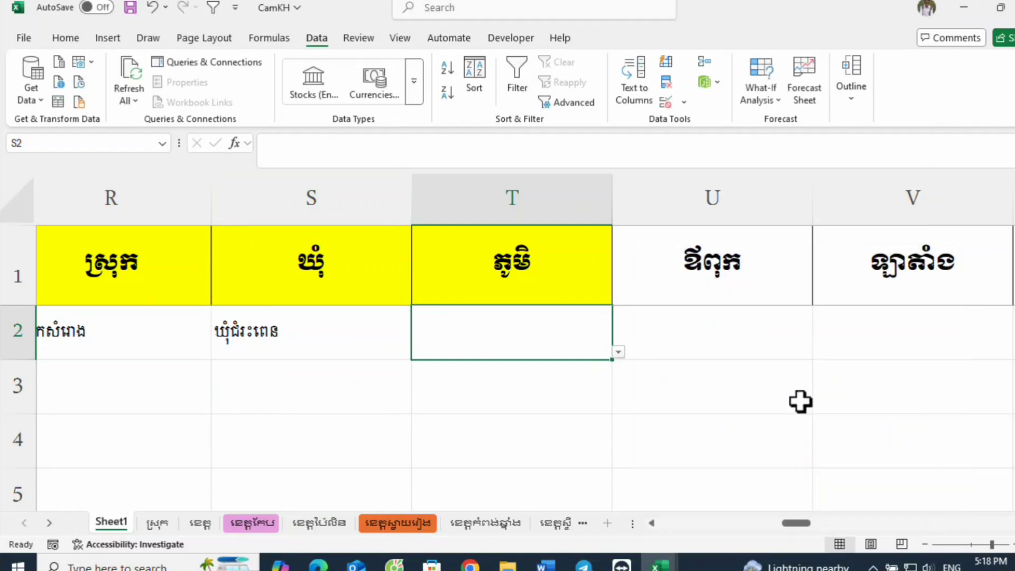
Step: Look through the village drop-down list in cell T2 and choose ភូមិត្រពាំងរំដួល
{"action": "left_click", "coordinate": [618, 353]}
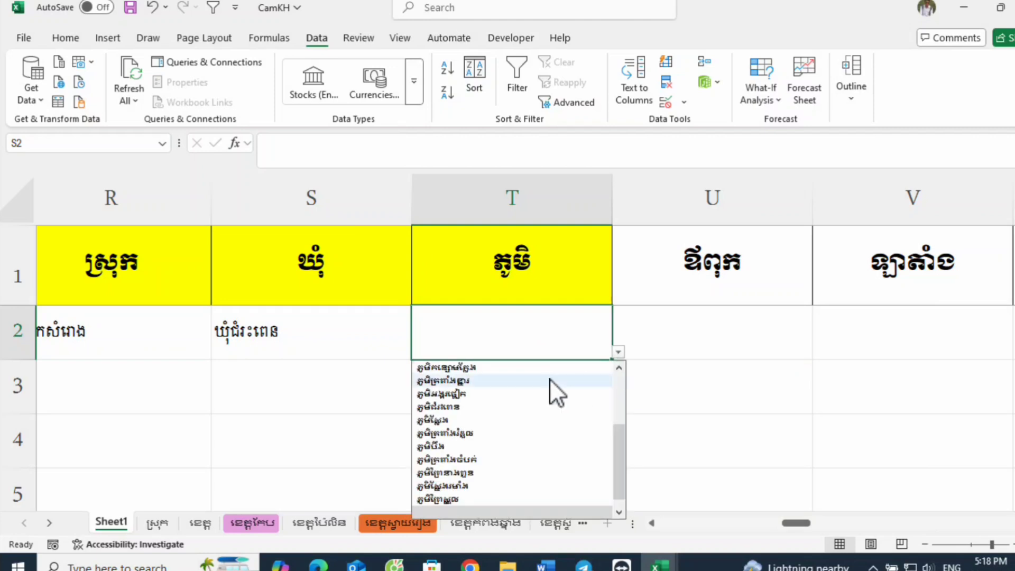
{"action": "scroll", "coordinate": [531, 392], "scroll_direction": "up", "scroll_amount": 3}
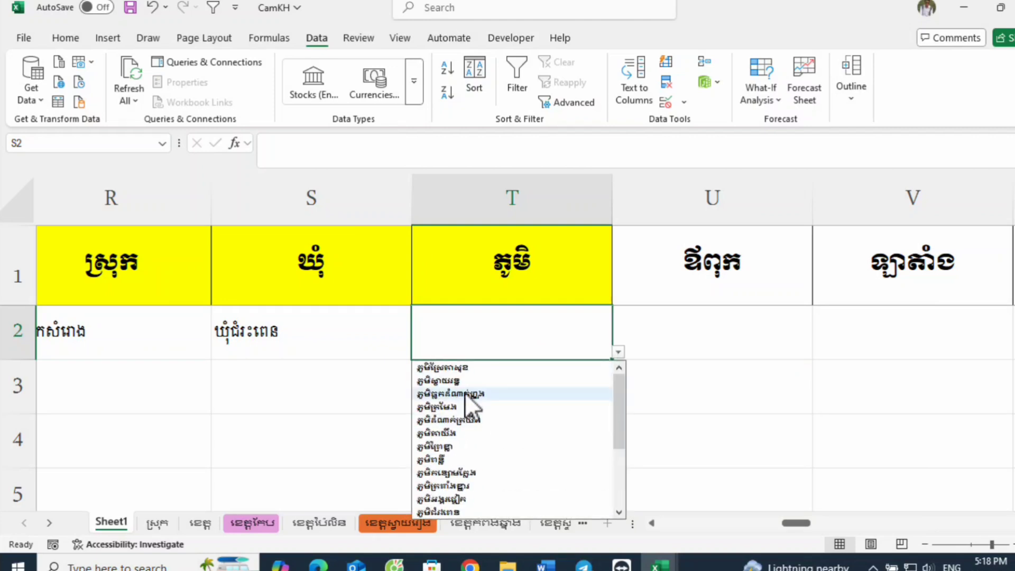
{"action": "scroll", "coordinate": [504, 413], "scroll_direction": "down", "scroll_amount": 3}
{"action": "scroll", "coordinate": [497, 460], "scroll_direction": "up", "scroll_amount": 3}
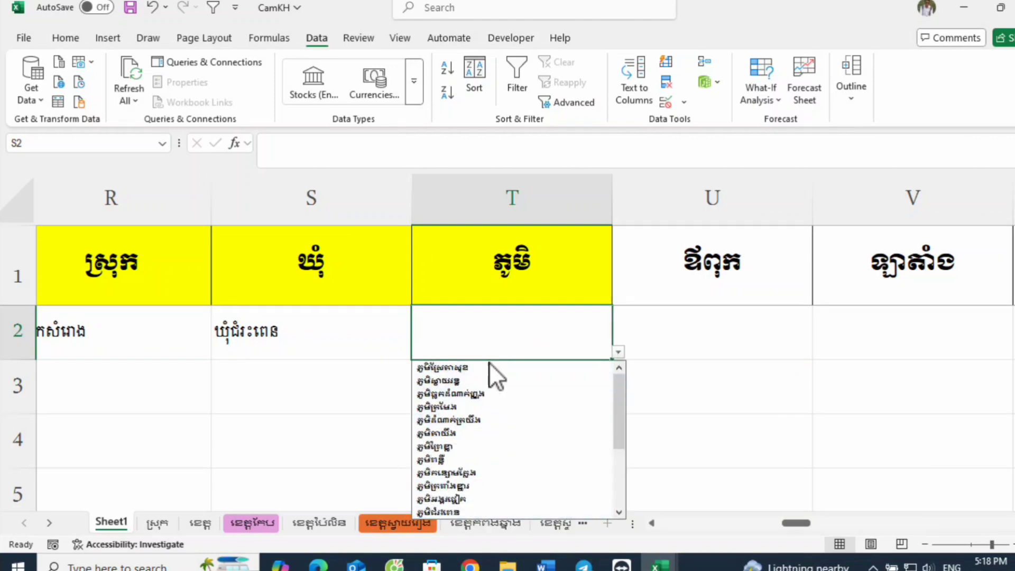
{"action": "scroll", "coordinate": [497, 401], "scroll_direction": "down", "scroll_amount": 3}
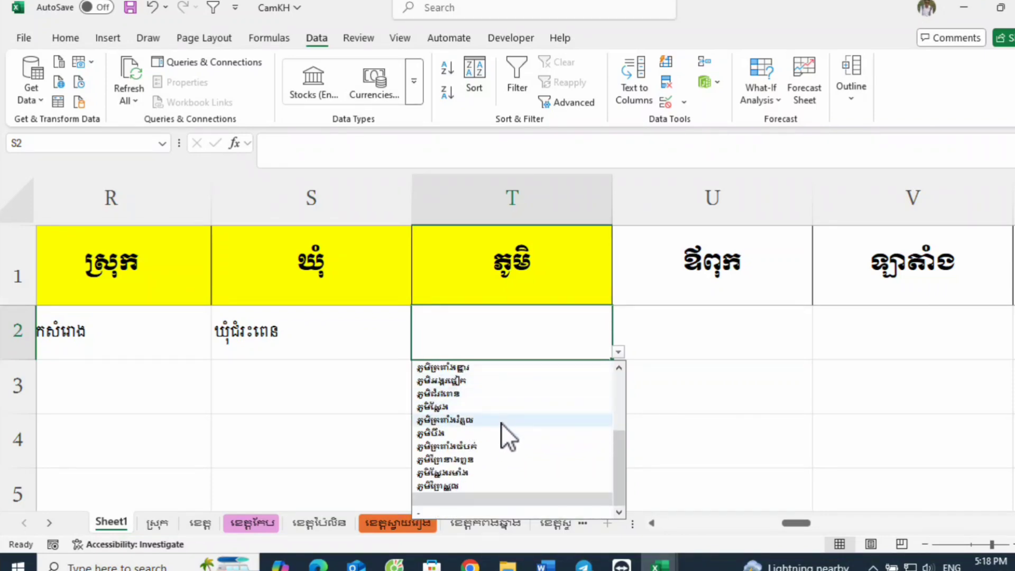
{"action": "scroll", "coordinate": [476, 415], "scroll_direction": "up", "scroll_amount": 3}
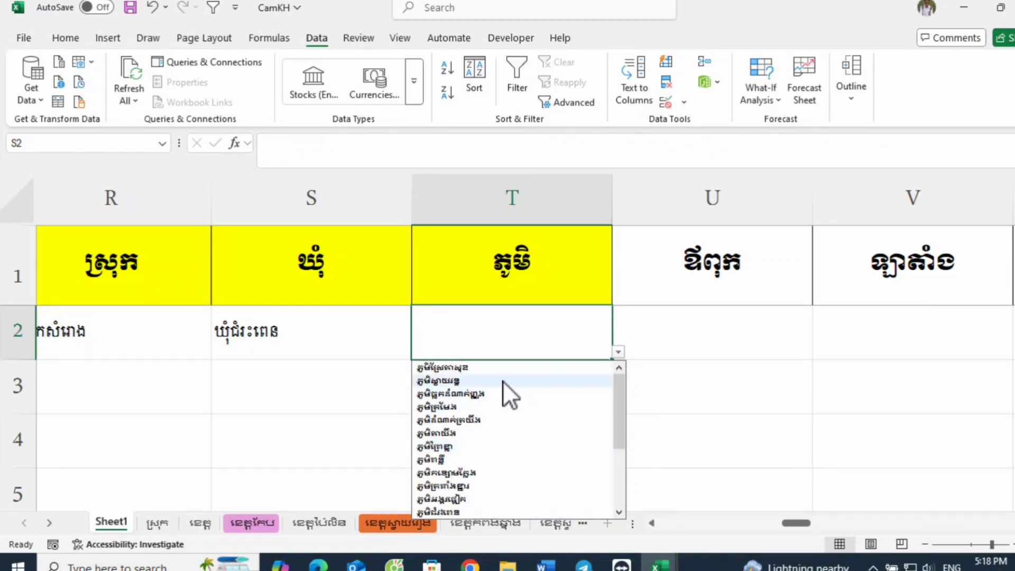
{"action": "left_click", "coordinate": [748, 408]}
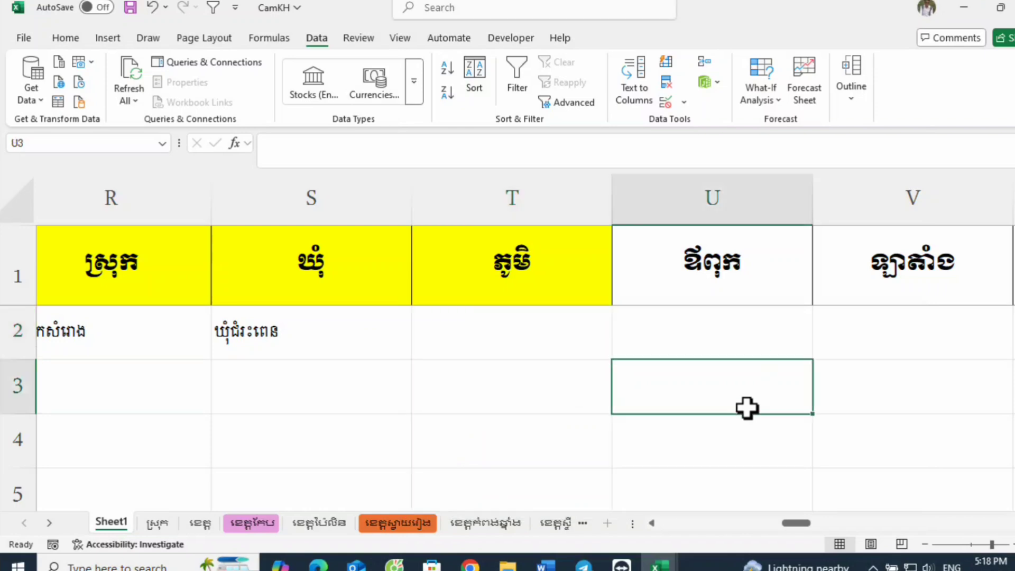
{"action": "left_click", "coordinate": [558, 353]}
{"action": "left_click", "coordinate": [619, 352]}
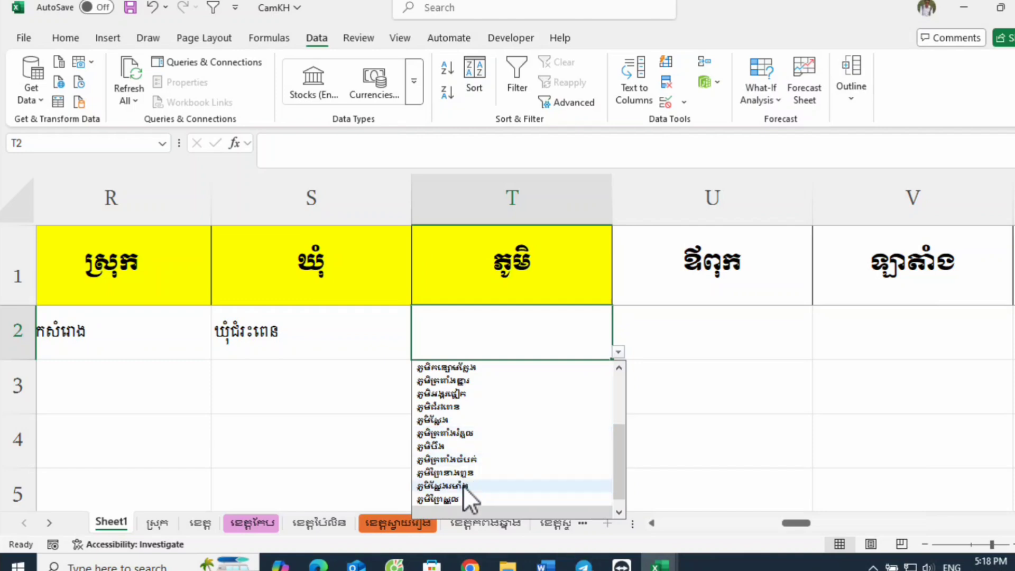
{"action": "left_click", "coordinate": [488, 433]}
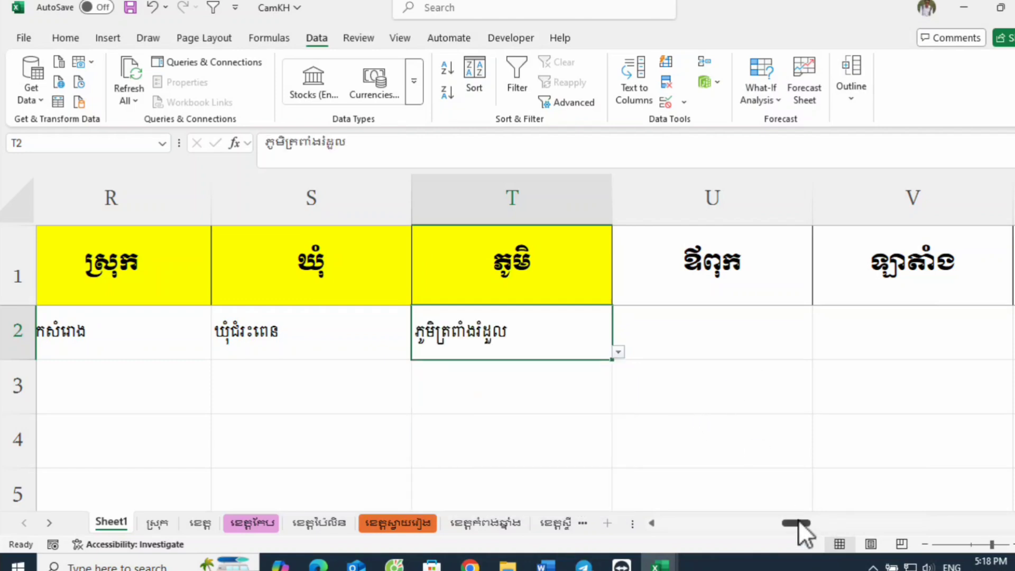
Step: Change the font of the whole of row 2 to !Khmer OS Siemreap
{"action": "mouse_move", "coordinate": [799, 520]}
{"action": "left_mouse_down"}
{"action": "mouse_move", "coordinate": [704, 525]}
{"action": "mouse_move", "coordinate": [782, 525]}
{"action": "left_mouse_up"}
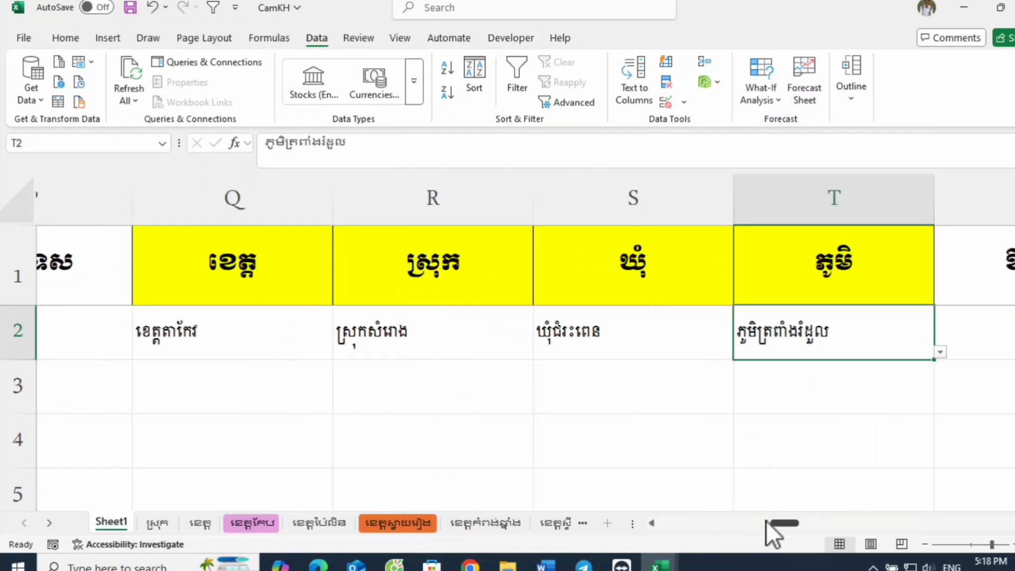
{"action": "left_click", "coordinate": [8, 332]}
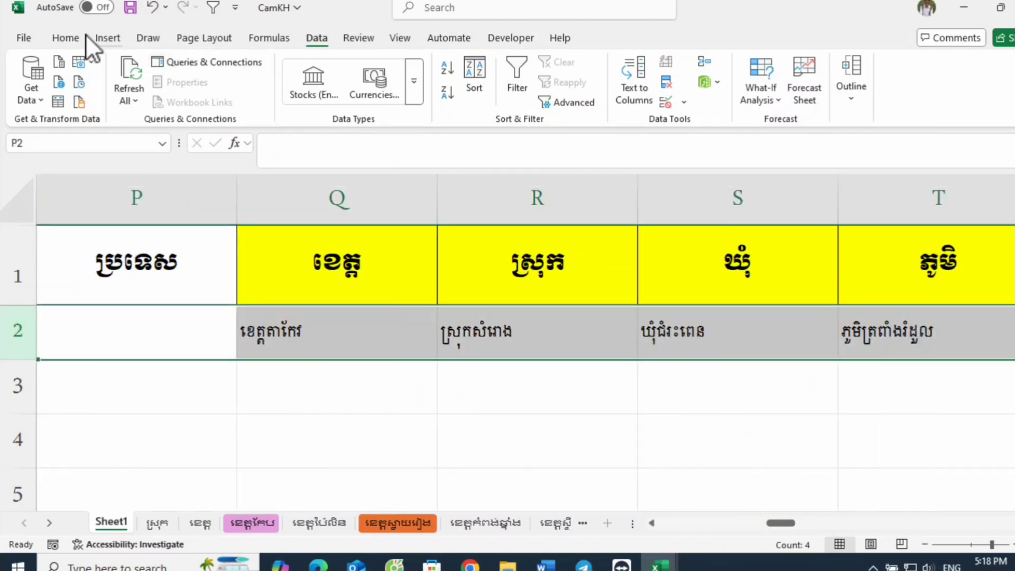
{"action": "left_click", "coordinate": [66, 38]}
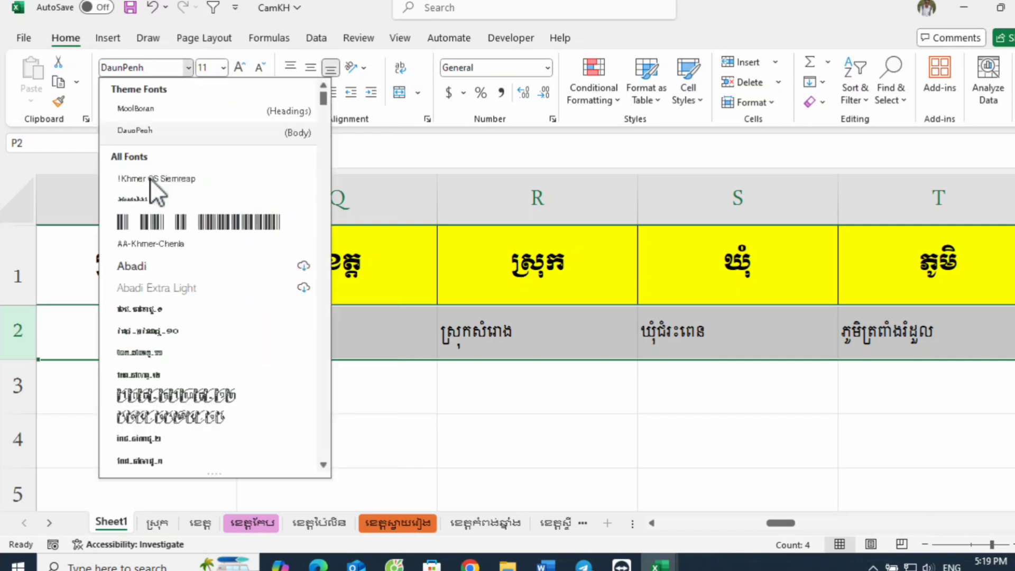
{"action": "left_click", "coordinate": [194, 178]}
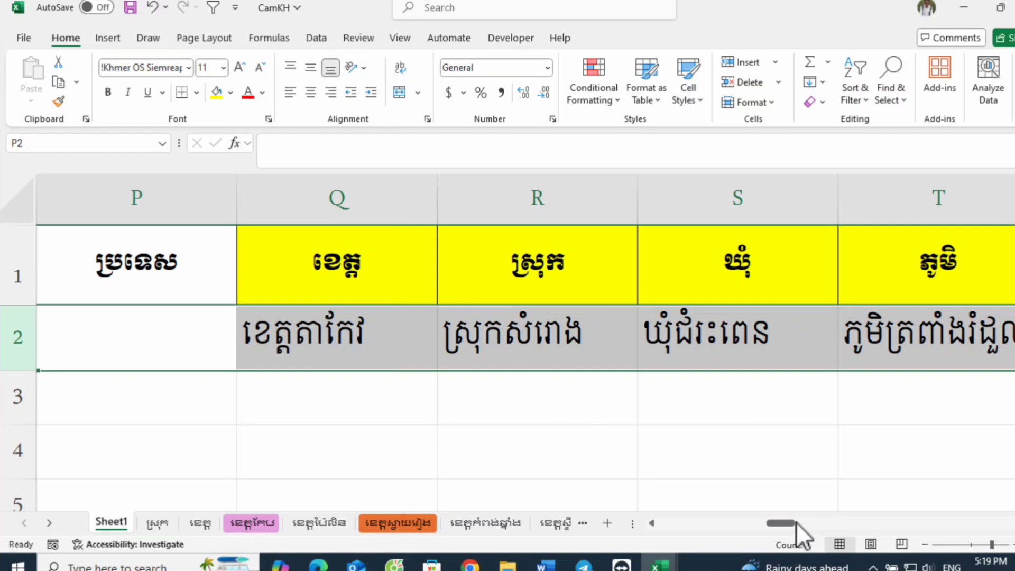
Step: Look through the province options in cell Q2's drop-down list
{"action": "left_click_drag", "start_coordinate": [790, 522], "coordinate": [794, 522]}
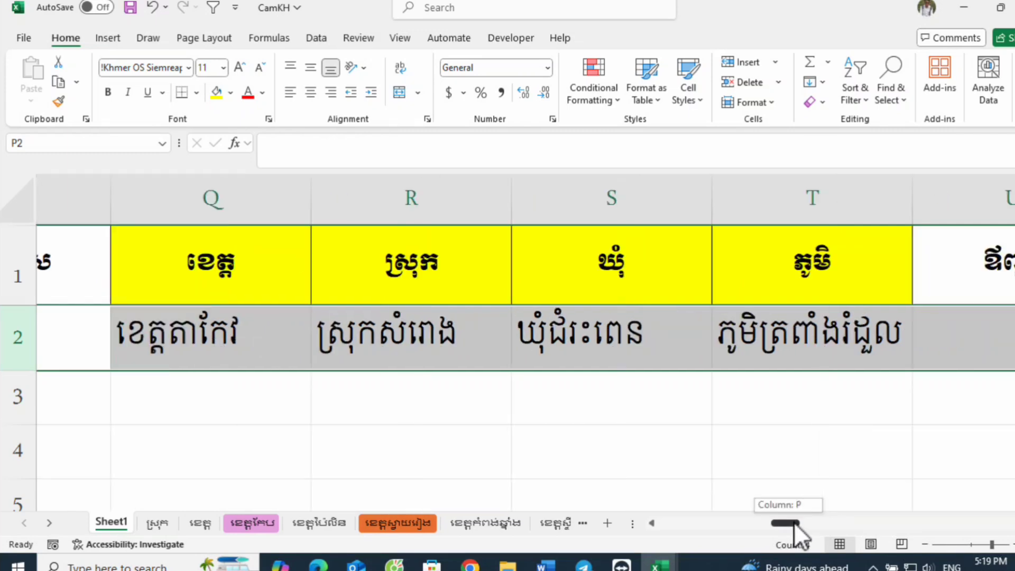
{"action": "left_click", "coordinate": [268, 343]}
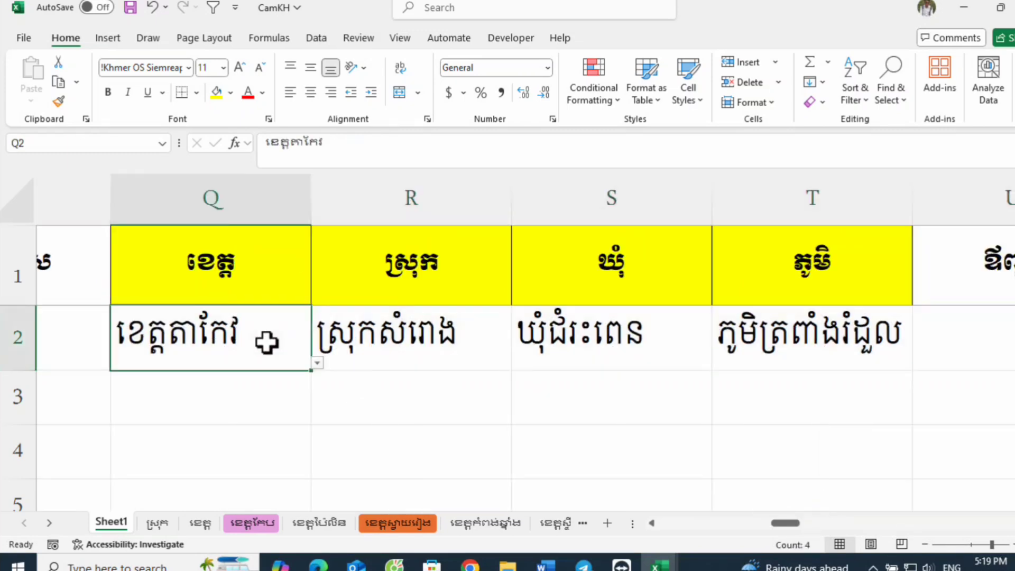
{"action": "left_click", "coordinate": [319, 365]}
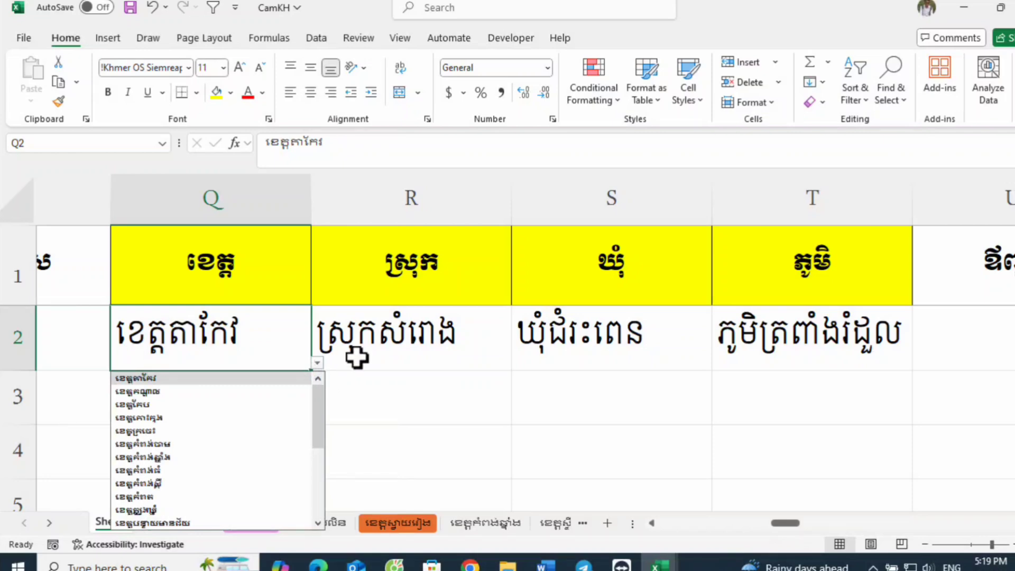
{"action": "scroll", "coordinate": [225, 431], "scroll_direction": "down", "scroll_amount": 5}
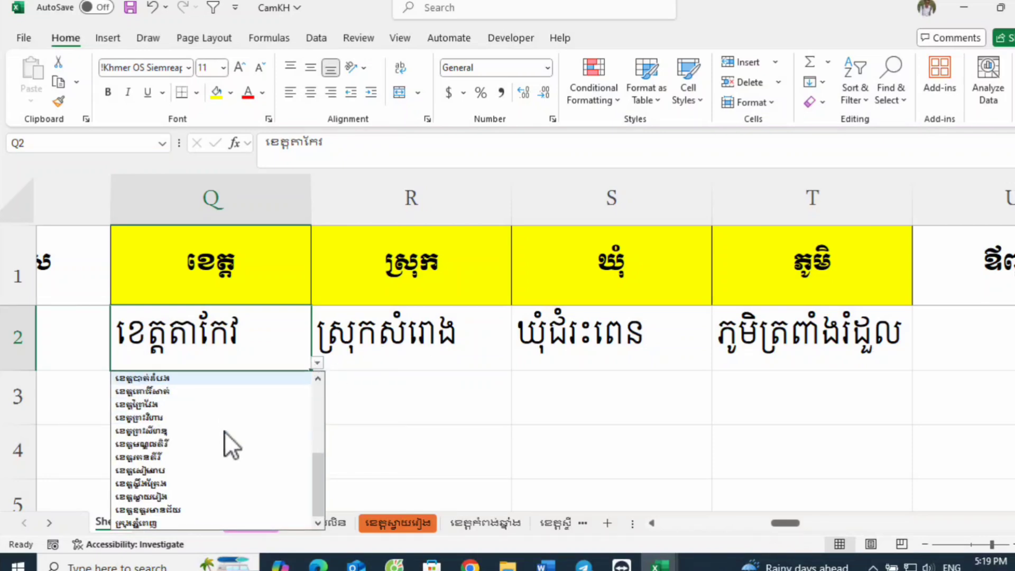